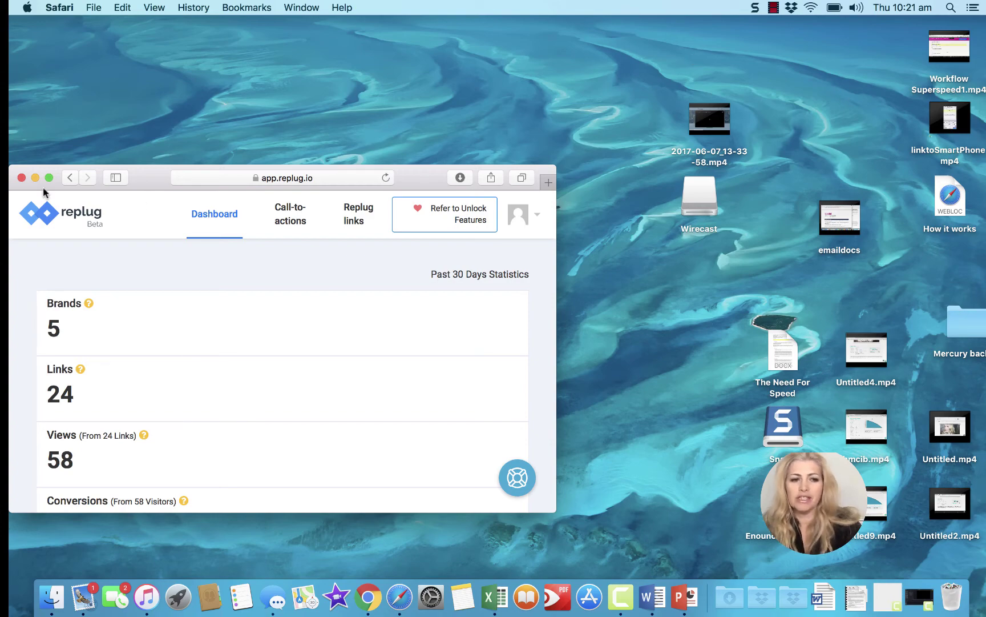
- Go full screen and review Replug's 30-day stats: 5 brands, 24 links, 58 views, 0 conversions
{"action": "left_click", "coordinate": [48, 178]}
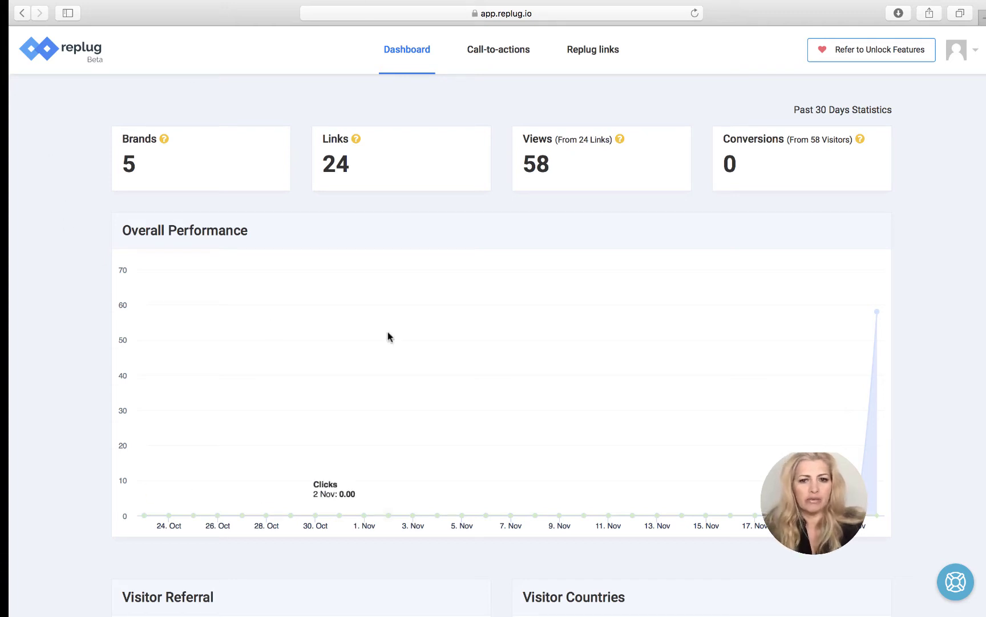
{"action": "scroll", "coordinate": [621, 375], "scroll_direction": "down", "scroll_amount": 10}
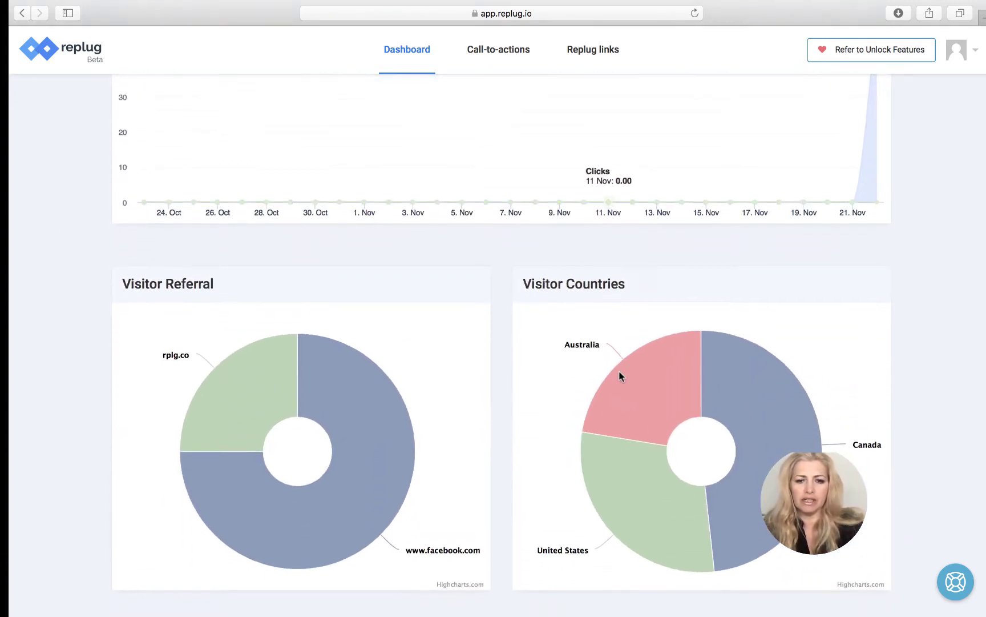
{"action": "scroll", "coordinate": [913, 334], "scroll_direction": "up", "scroll_amount": 6}
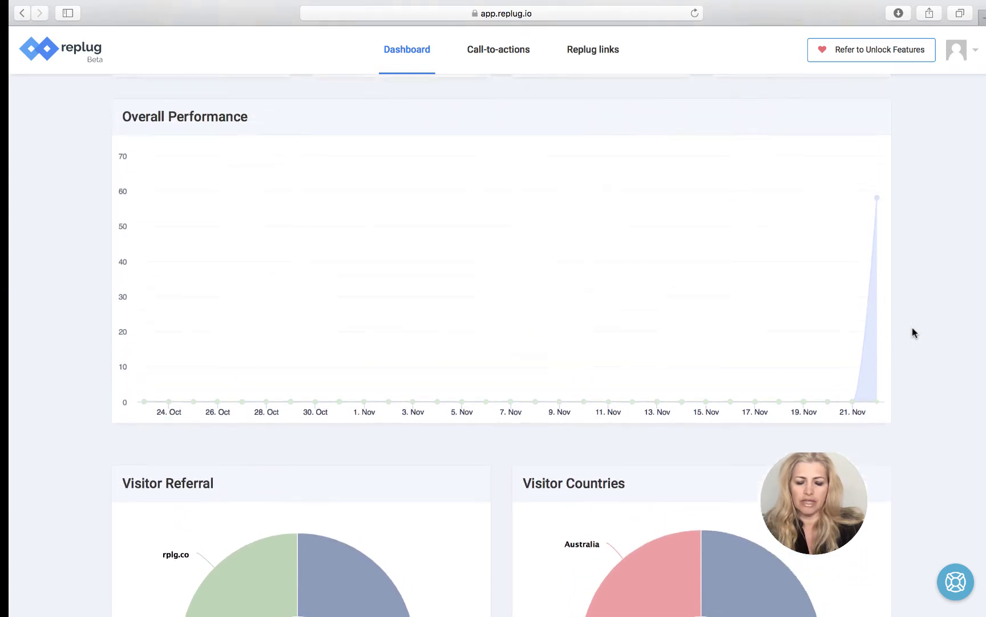
{"action": "scroll", "coordinate": [912, 328], "scroll_direction": "up", "scroll_amount": 3}
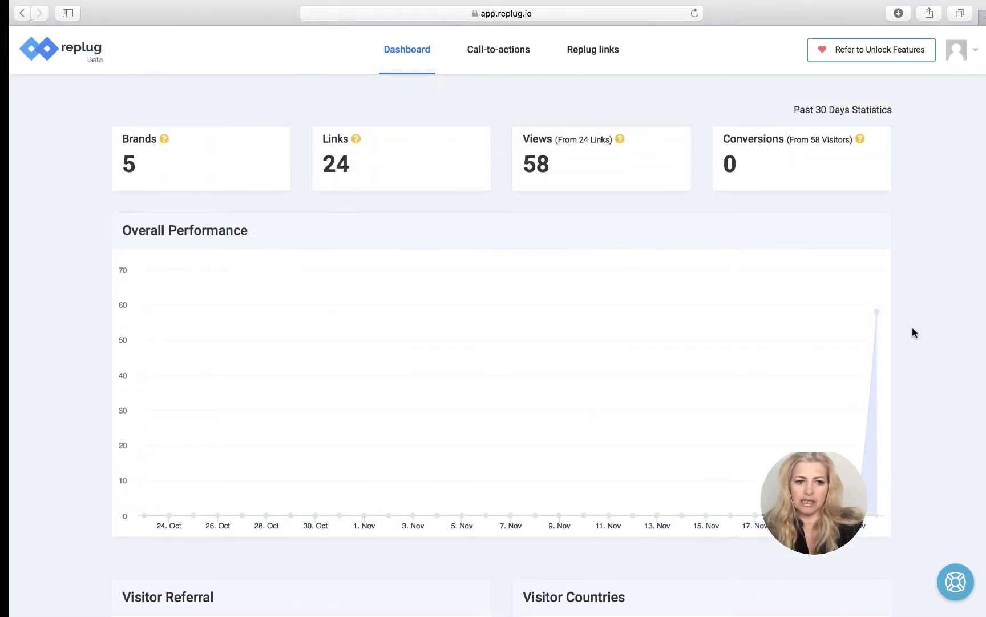
{"action": "scroll", "coordinate": [913, 327], "scroll_direction": "down", "scroll_amount": 8}
{"action": "mouse_move", "coordinate": [642, 385]}
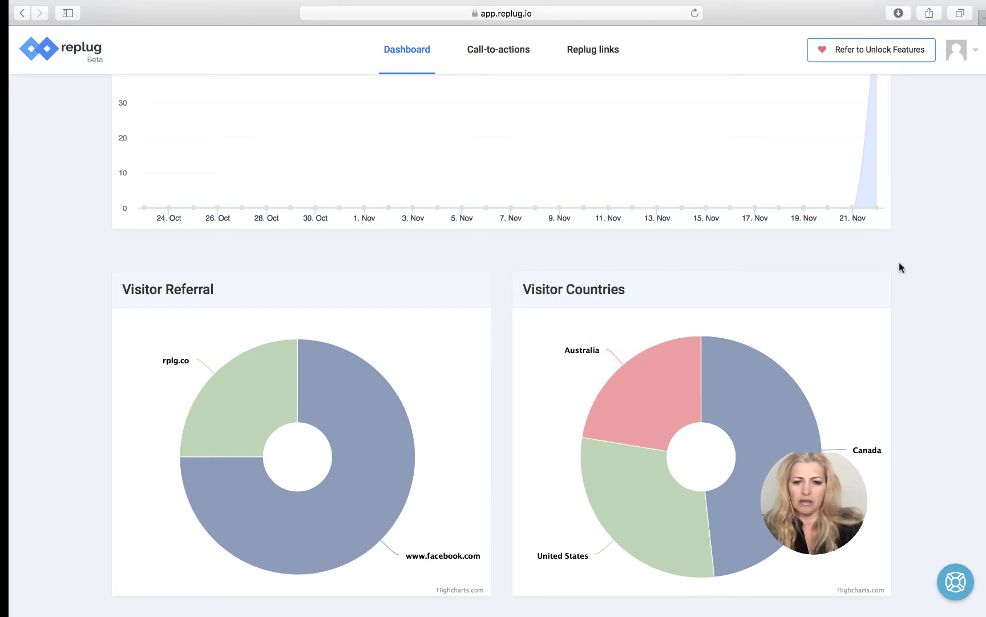
{"action": "mouse_move", "coordinate": [615, 463]}
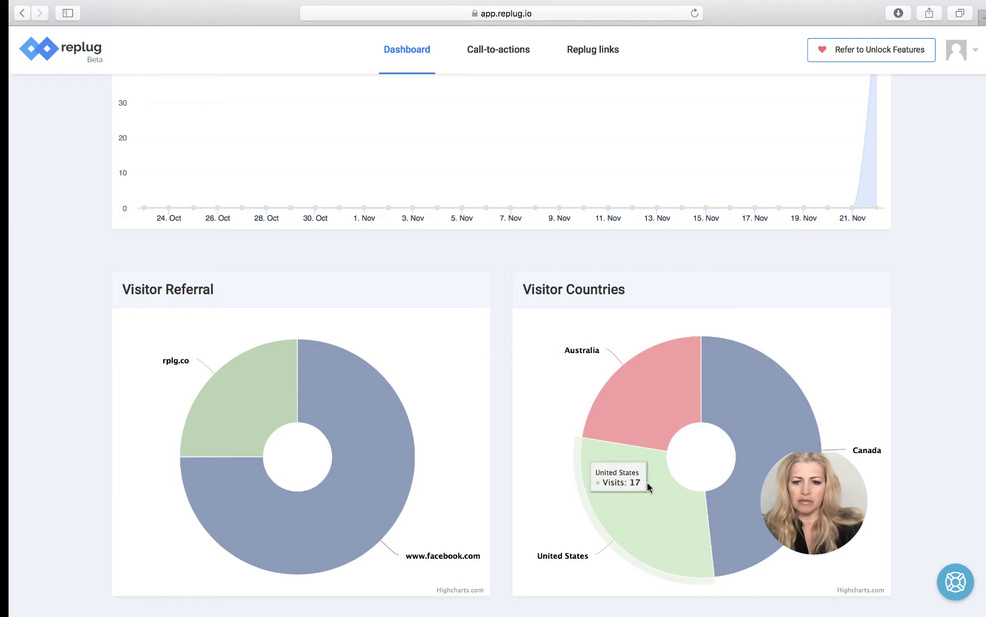
{"action": "scroll", "coordinate": [922, 366], "scroll_direction": "up", "scroll_amount": 5}
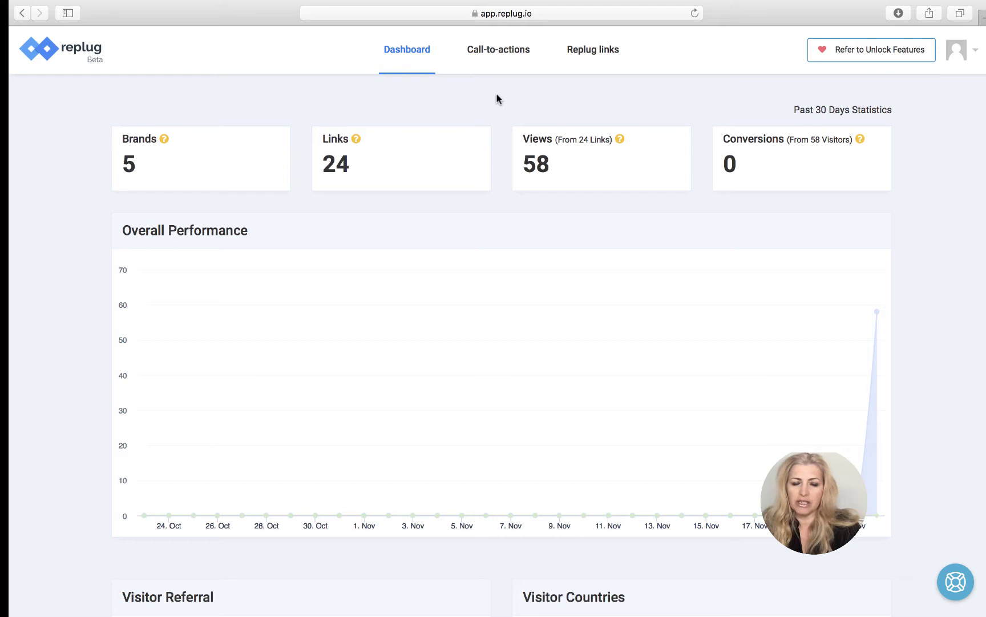
- Start a new call-to-action and replace the placeholder brand name with the company name
{"action": "left_click", "coordinate": [509, 57]}
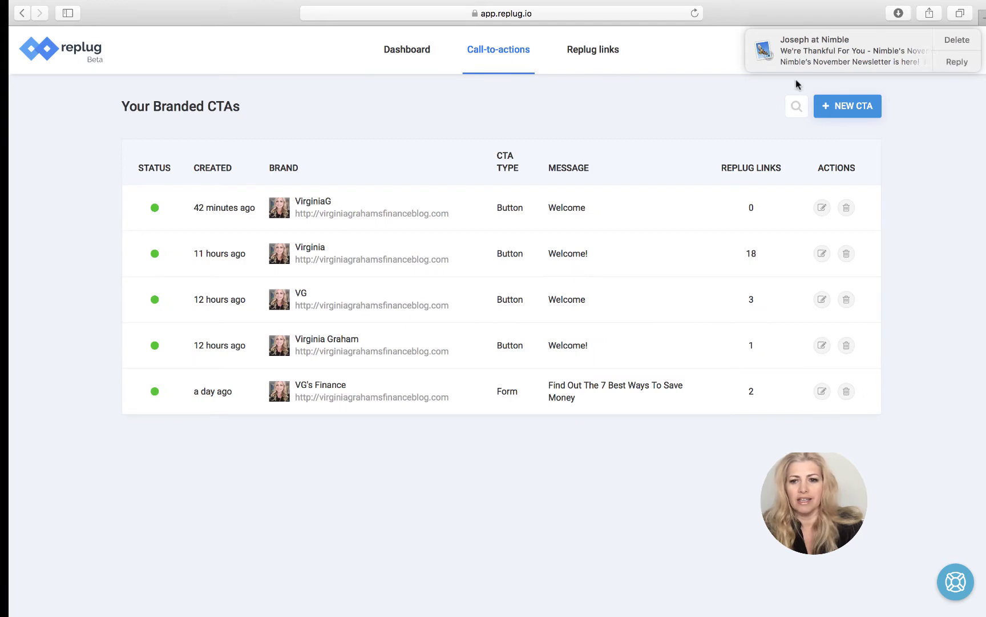
{"action": "left_click", "coordinate": [847, 108]}
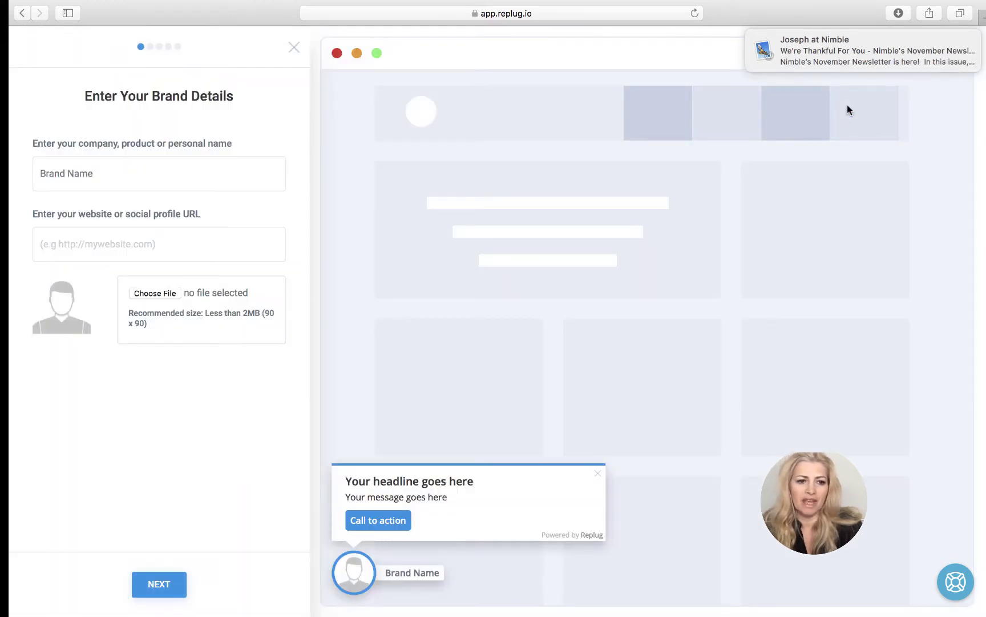
{"action": "left_click", "coordinate": [87, 172]}
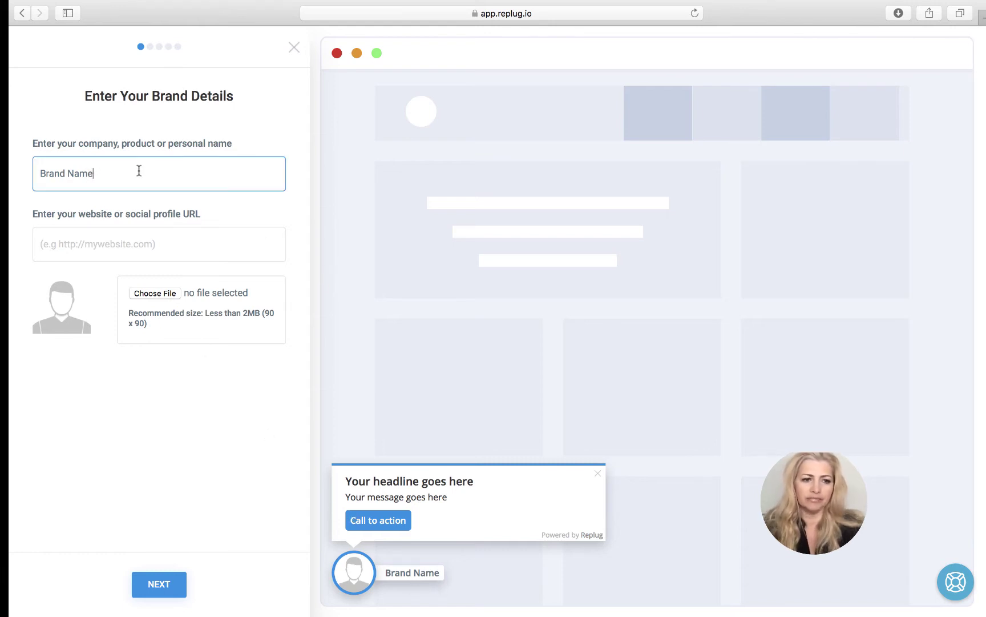
{"action": "left_click_drag", "start_coordinate": [139, 170], "coordinate": [10, 171]}
{"action": "mouse_move", "coordinate": [9, 171]}
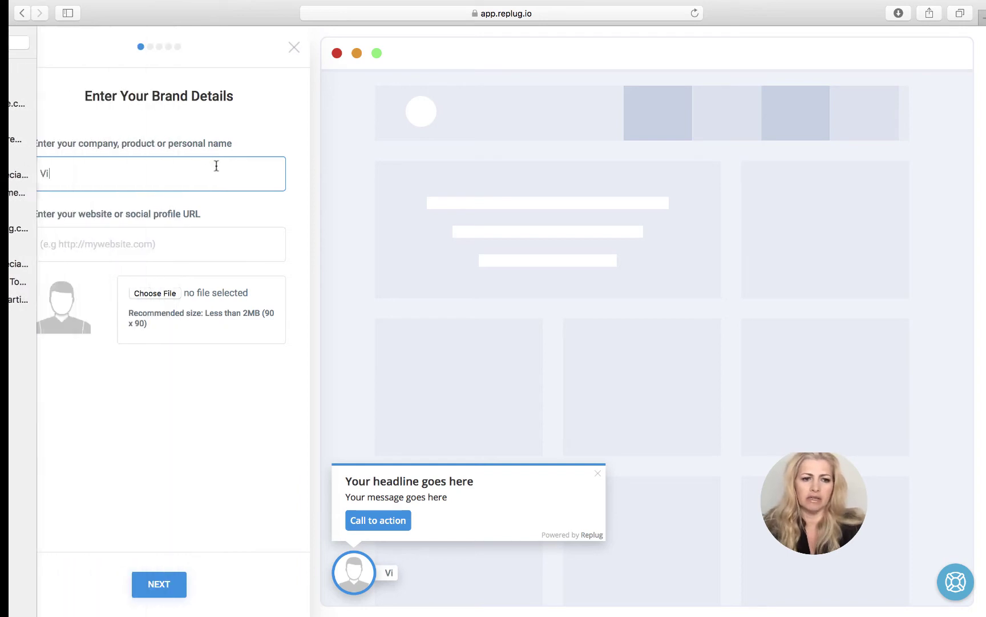
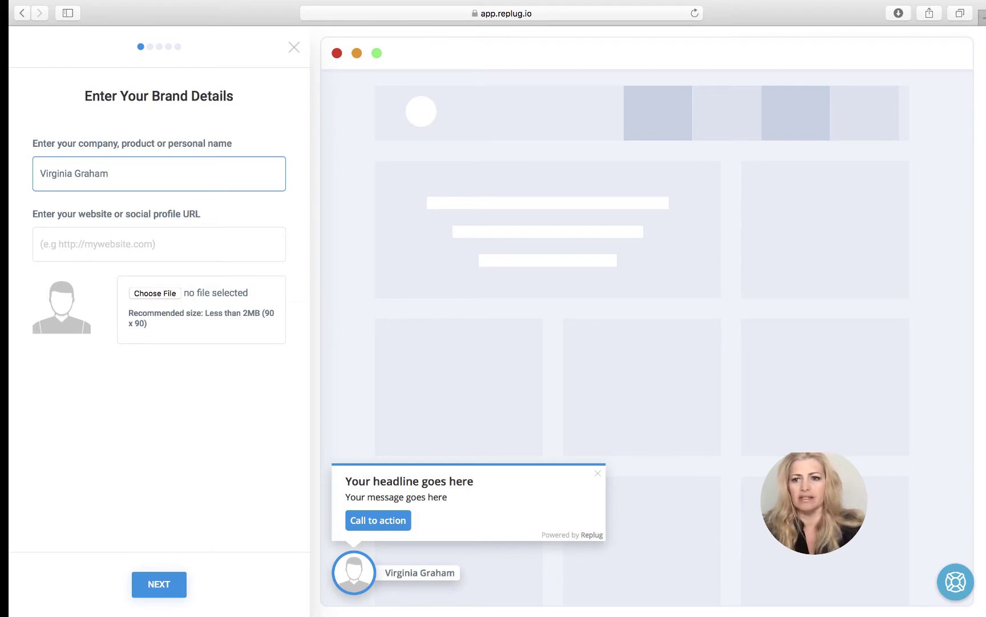
- Open the finance blog in a new tab and copy its web address
{"action": "key", "text": "super+t"}
{"action": "left_click", "coordinate": [509, 18]}
{"action": "type", "text": "vi"}
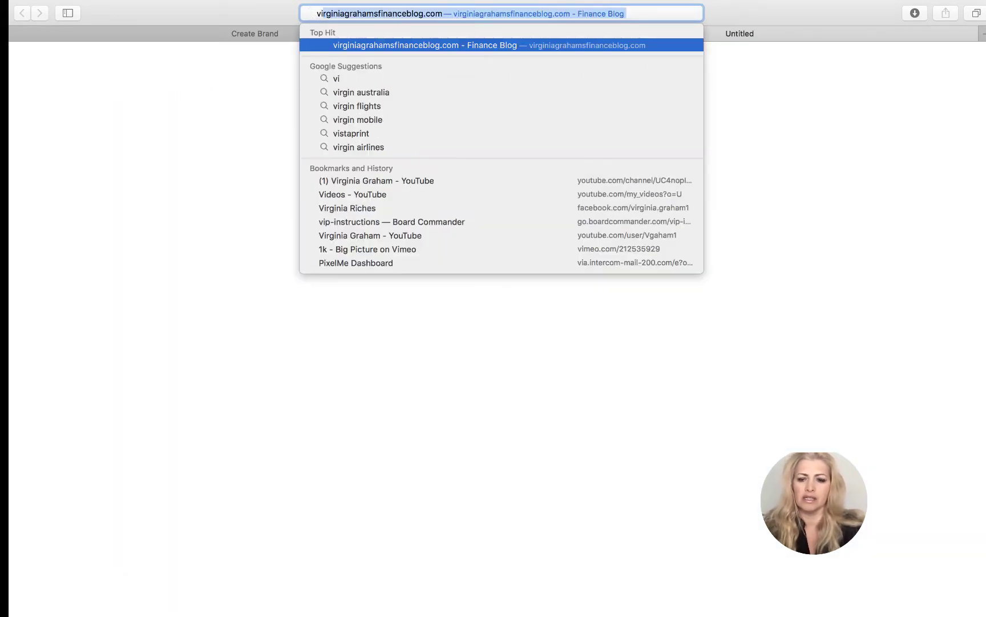
{"action": "key", "text": "Return"}
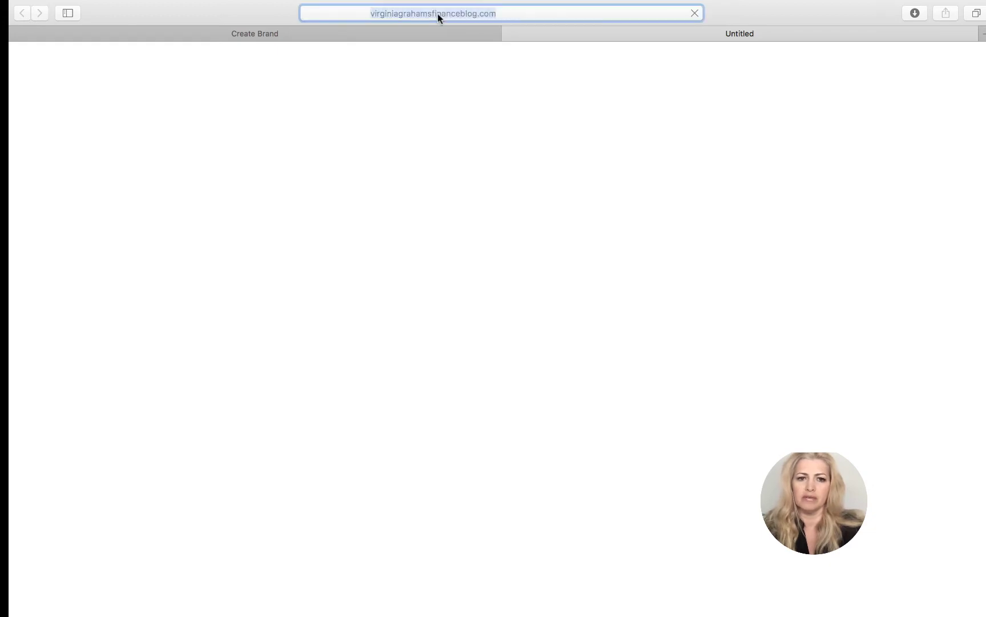
{"action": "left_click", "coordinate": [413, 14]}
{"action": "right_click", "coordinate": [414, 14]}
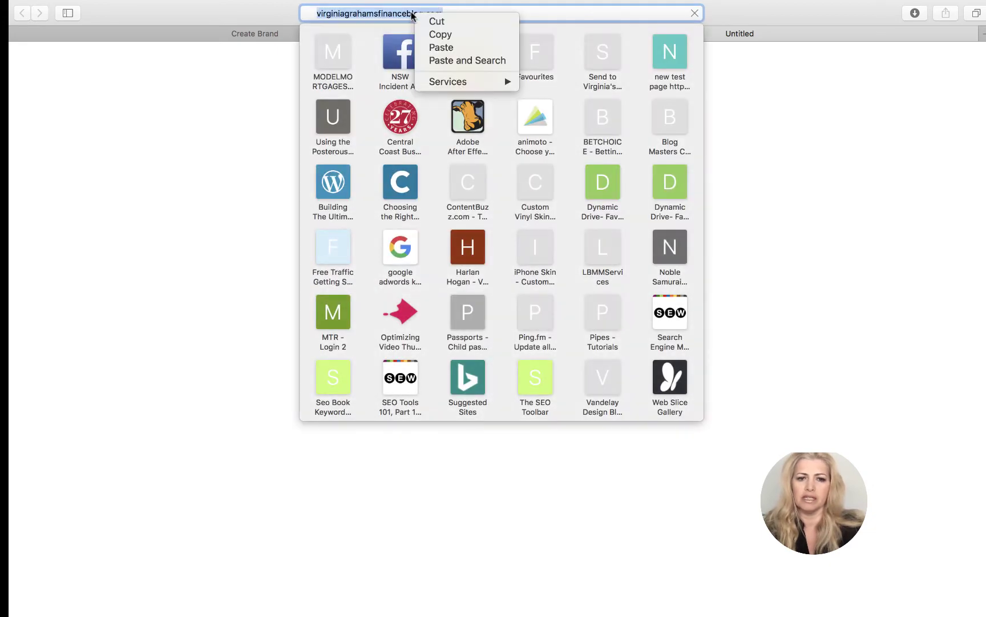
{"action": "left_click", "coordinate": [444, 34]}
- Paste the blog address as the brand's website URL and attach VG.jpeg as the brand image
{"action": "left_click", "coordinate": [227, 38]}
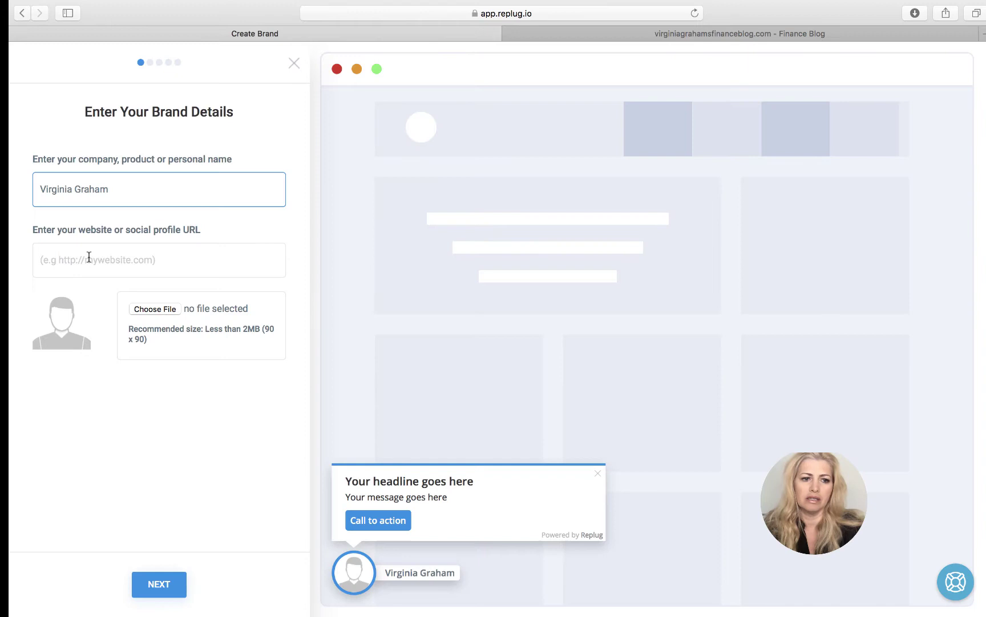
{"action": "left_click", "coordinate": [57, 271]}
{"action": "right_click", "coordinate": [54, 265]}
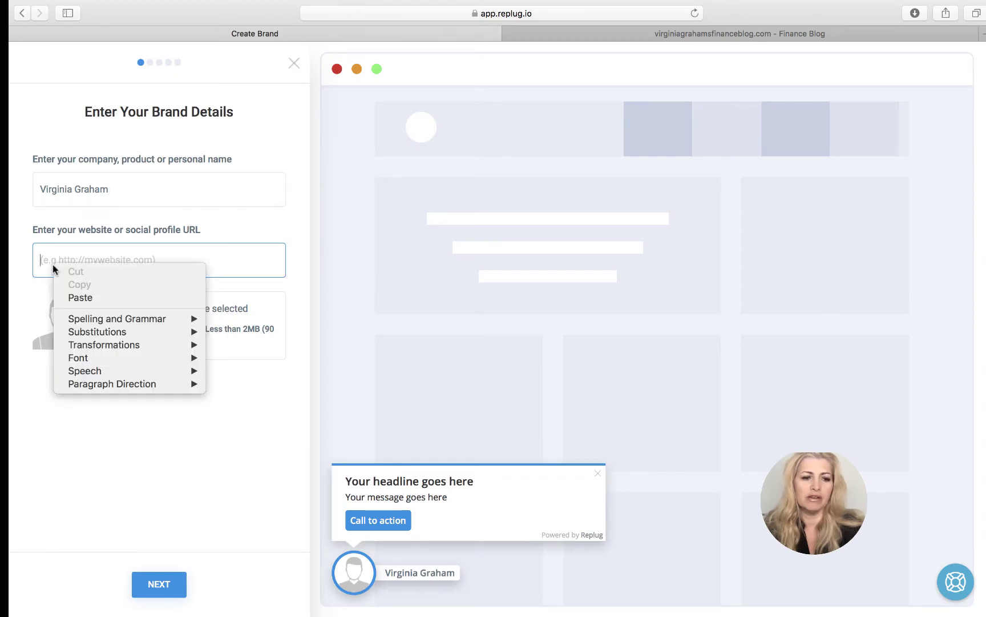
{"action": "left_click", "coordinate": [86, 296]}
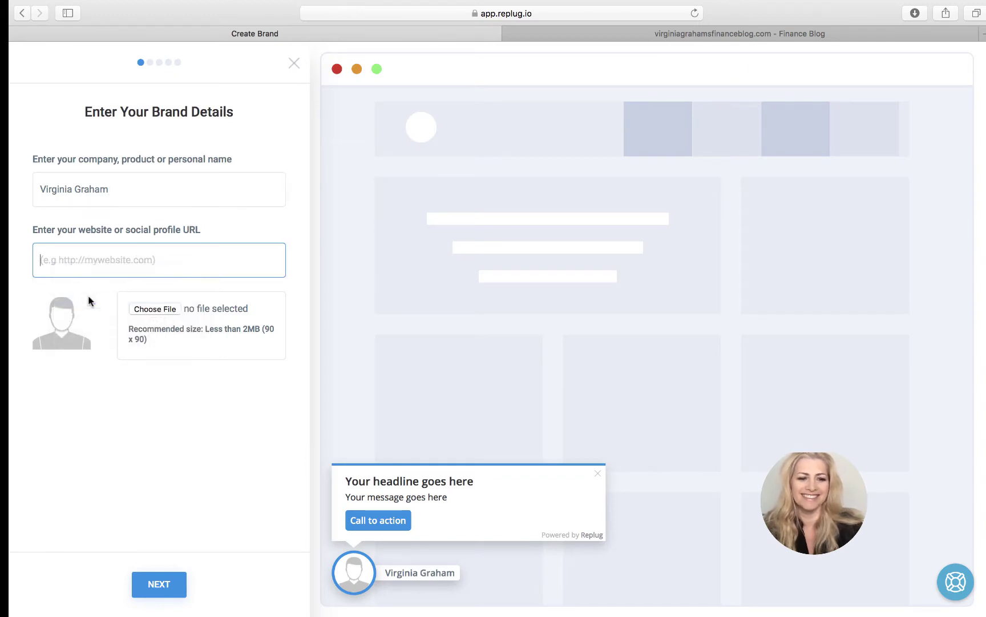
{"action": "left_click", "coordinate": [156, 309]}
{"action": "left_click", "coordinate": [414, 106]}
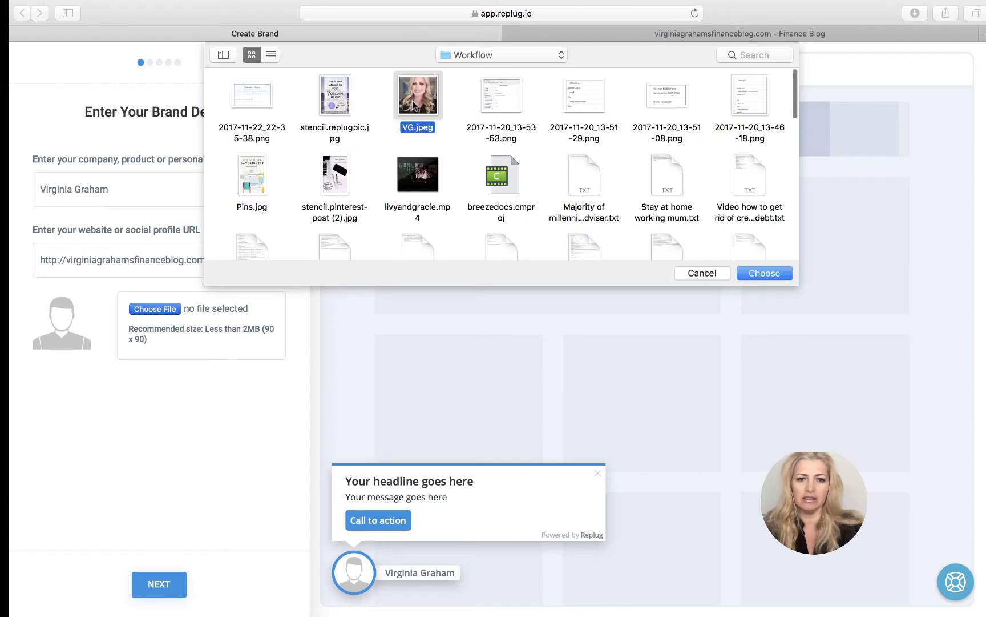
{"action": "double_click", "coordinate": [413, 105]}
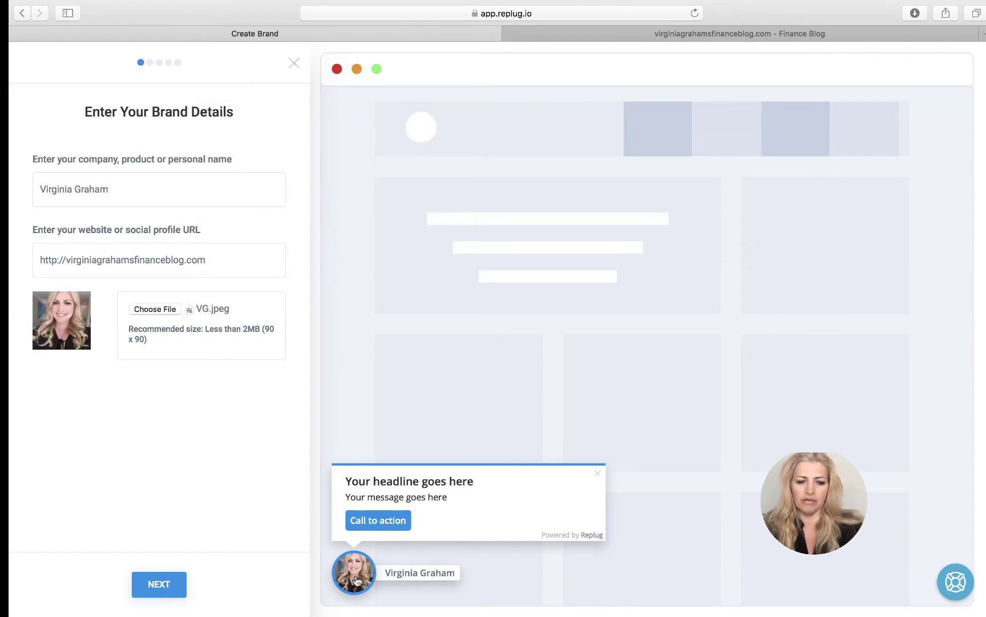
- Save the brand, then try the Link, Email, Retargeting and 3rd-Party Widgets CTA types
{"action": "left_click", "coordinate": [164, 584]}
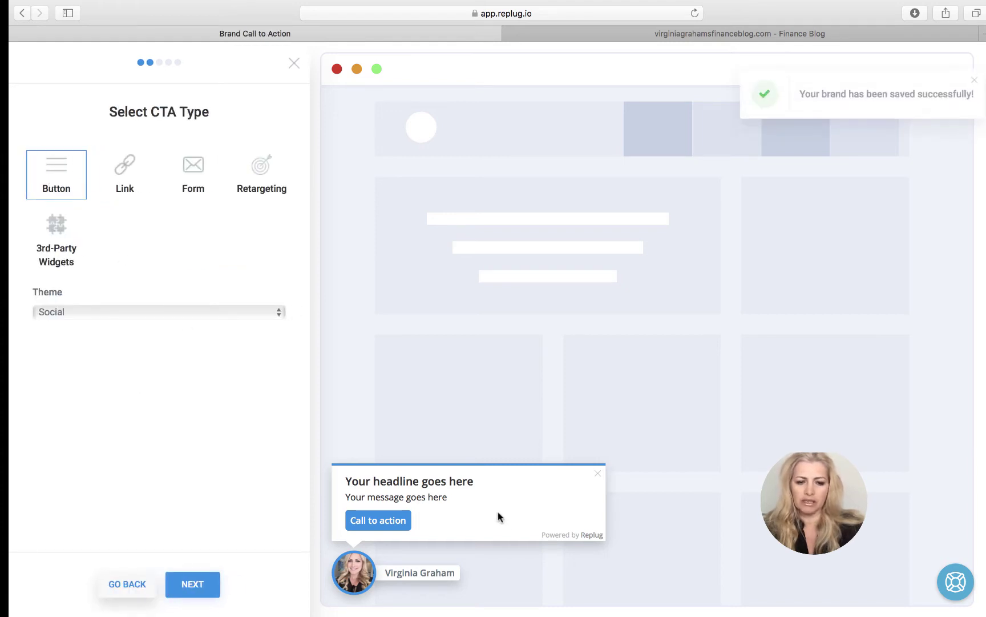
{"action": "left_click", "coordinate": [139, 168]}
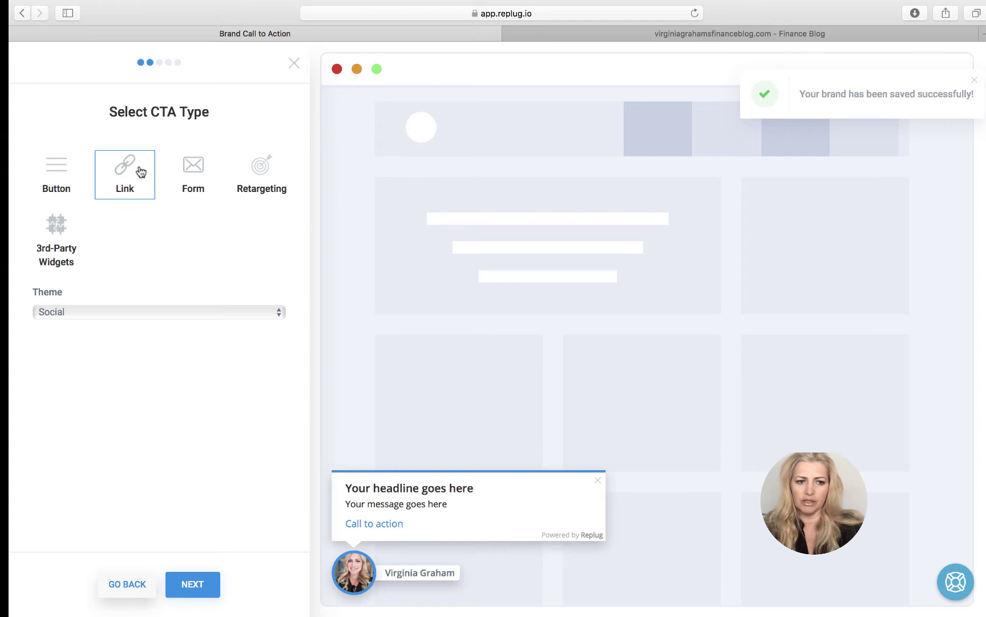
{"action": "left_click", "coordinate": [199, 171]}
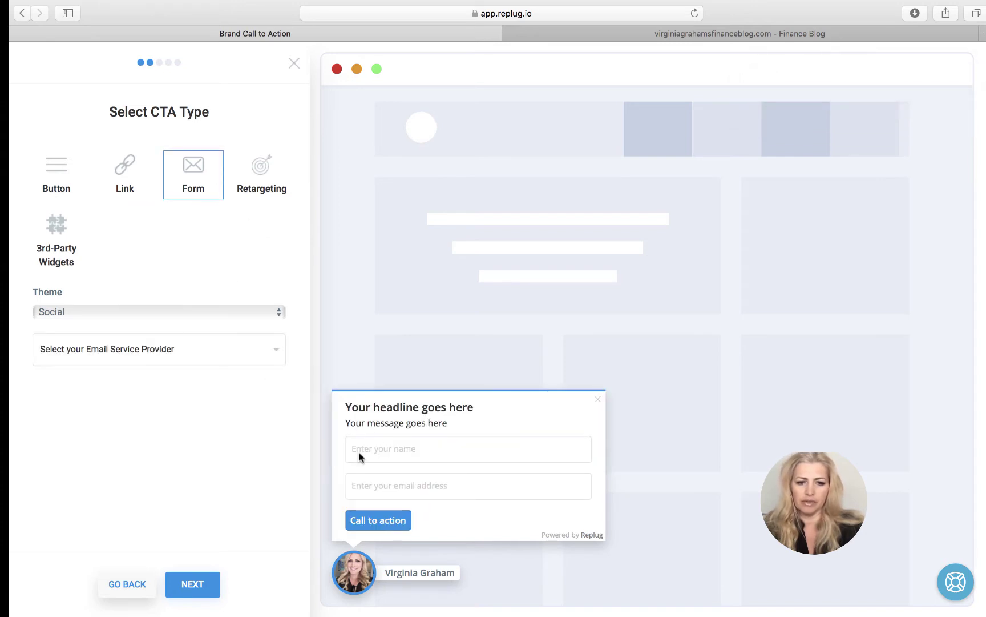
{"action": "left_click", "coordinate": [254, 174]}
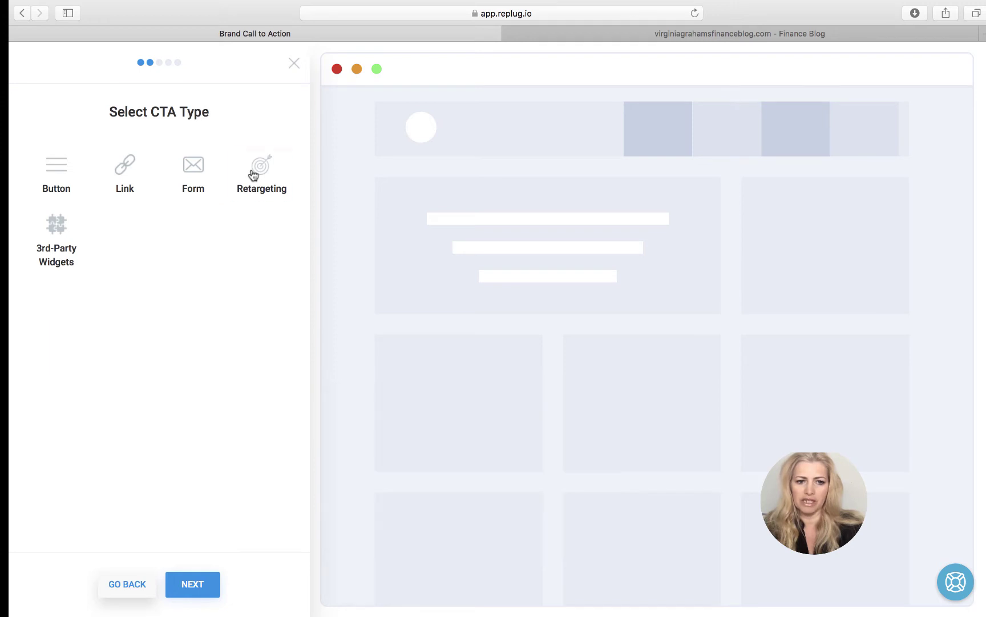
{"action": "left_click", "coordinate": [59, 231]}
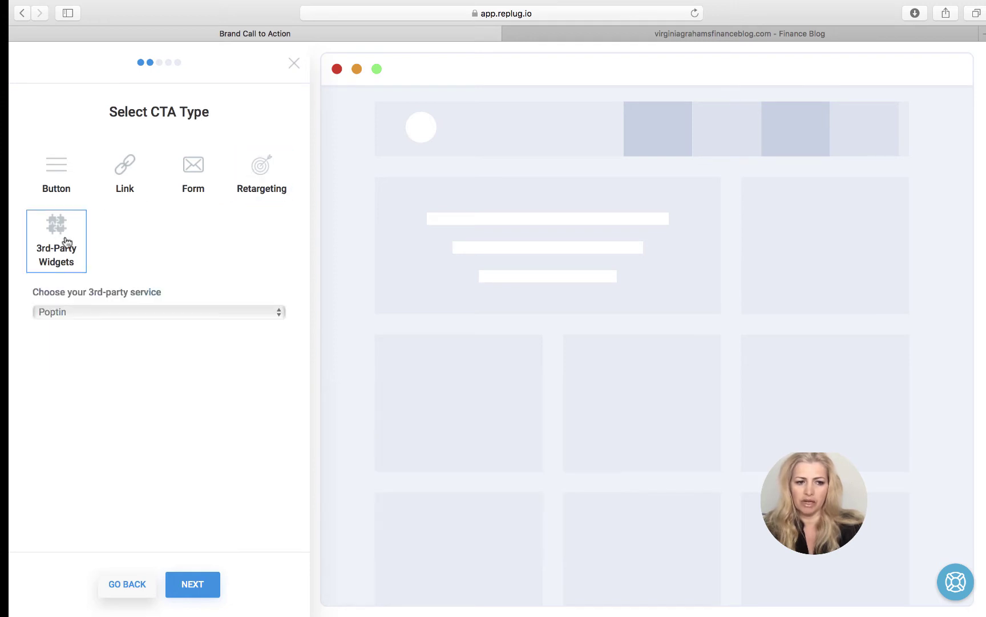
- Set the third-party service to Sumo after trying Convertful and Poptin
{"action": "left_click", "coordinate": [127, 313]}
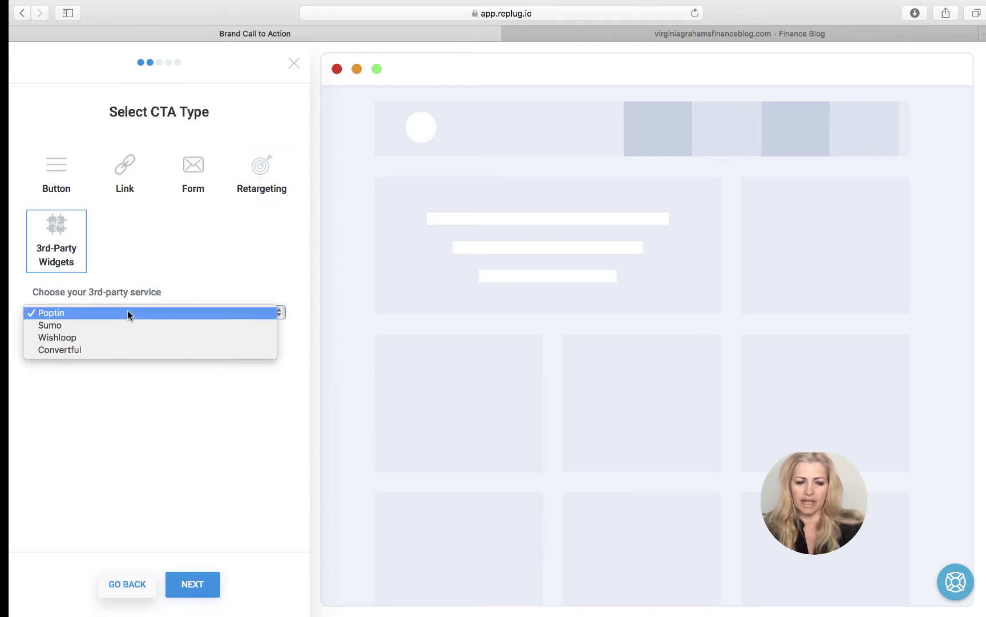
{"action": "left_click", "coordinate": [114, 328]}
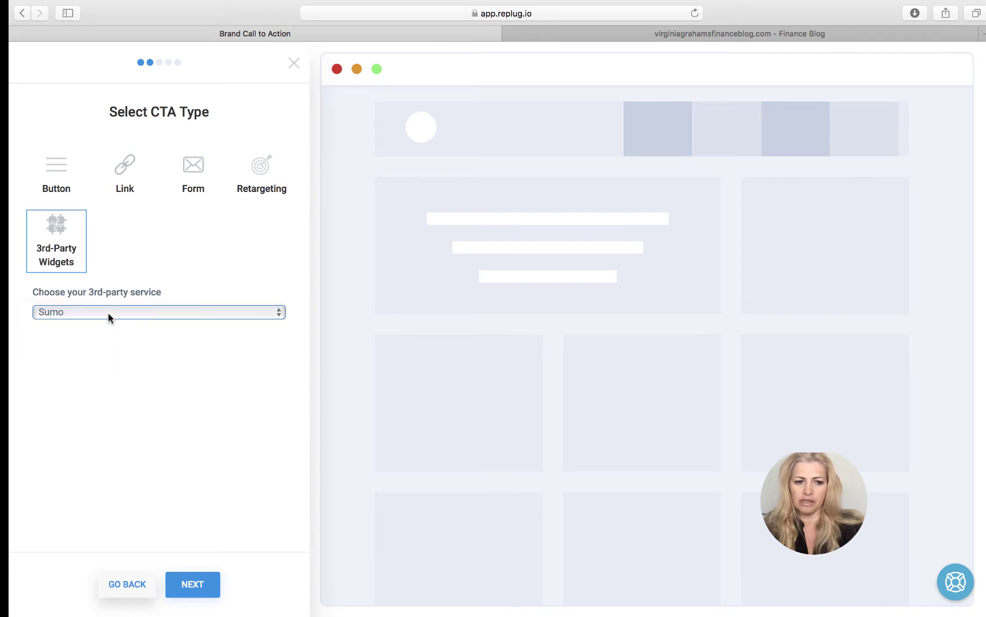
{"action": "left_click", "coordinate": [108, 313]}
{"action": "left_click", "coordinate": [111, 336]}
{"action": "left_click", "coordinate": [96, 308]}
{"action": "left_click", "coordinate": [88, 277]}
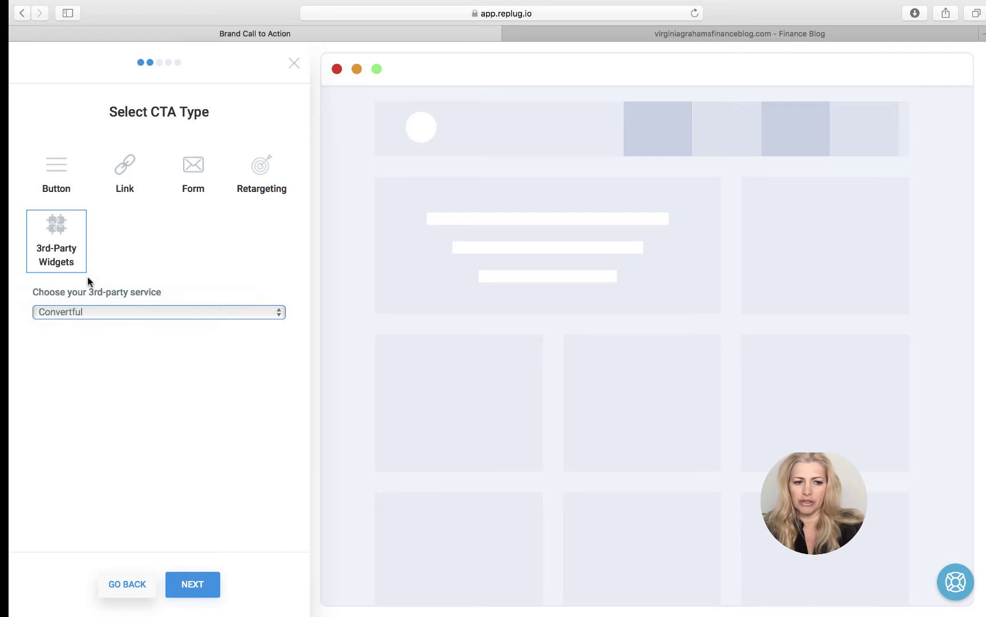
{"action": "left_click", "coordinate": [88, 310]}
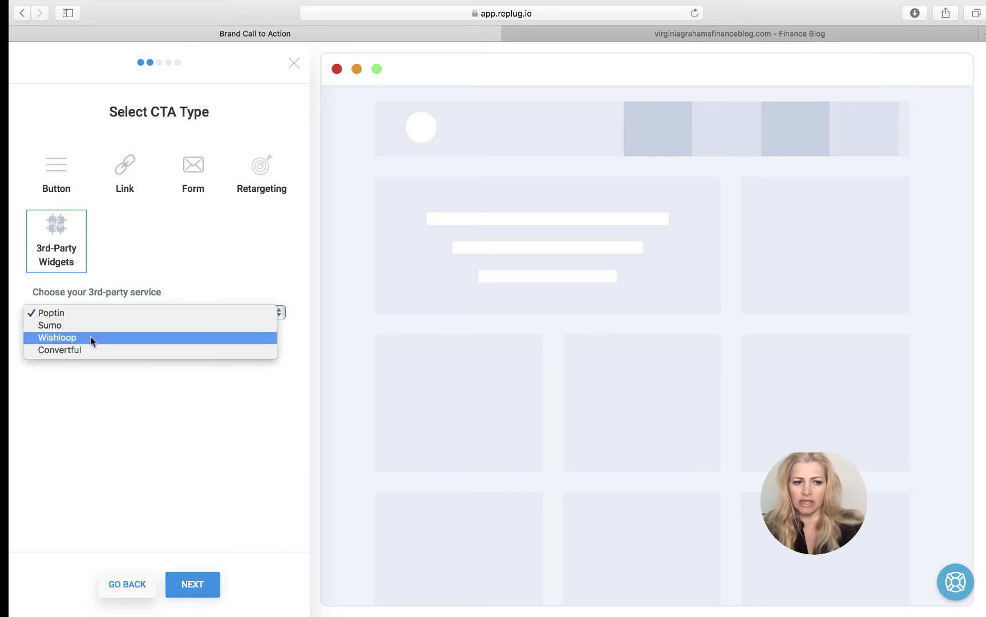
{"action": "left_click", "coordinate": [62, 326]}
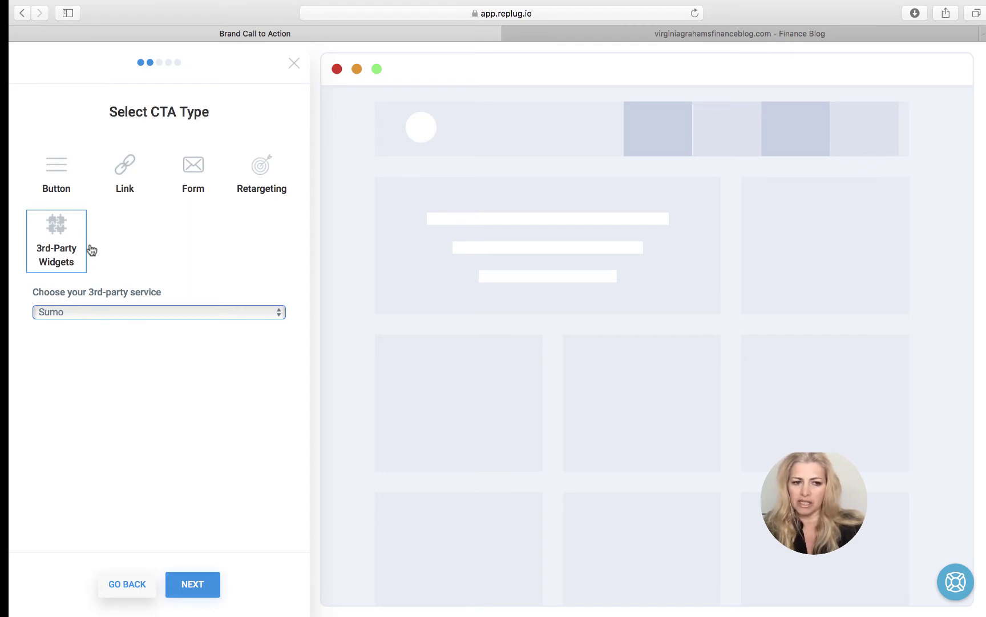
- Switch to a Button CTA and set its theme to Popup after previewing Banner and Exit intent
{"action": "left_click", "coordinate": [52, 166]}
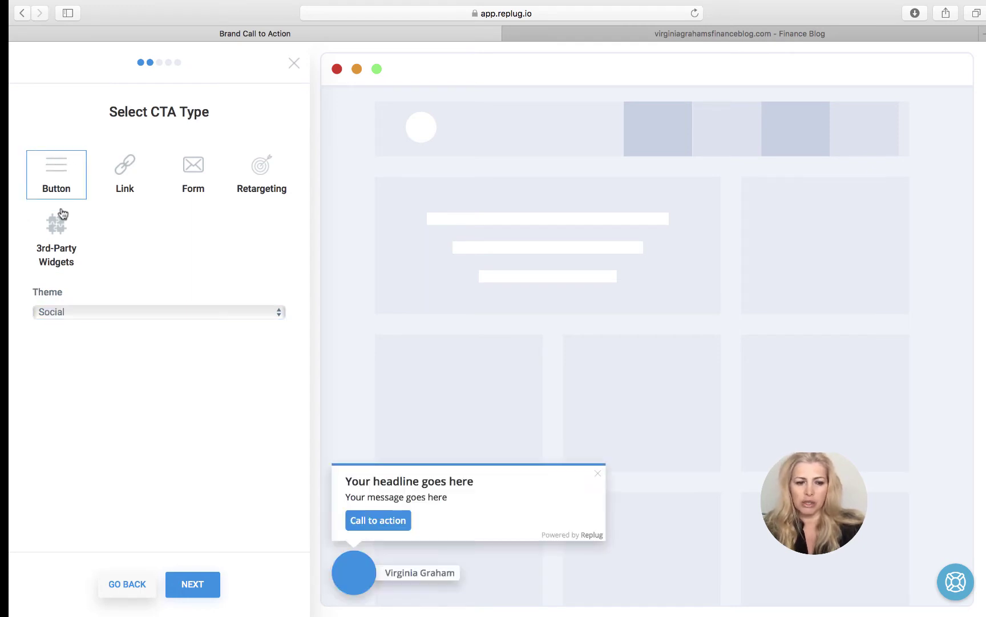
{"action": "left_click", "coordinate": [105, 310]}
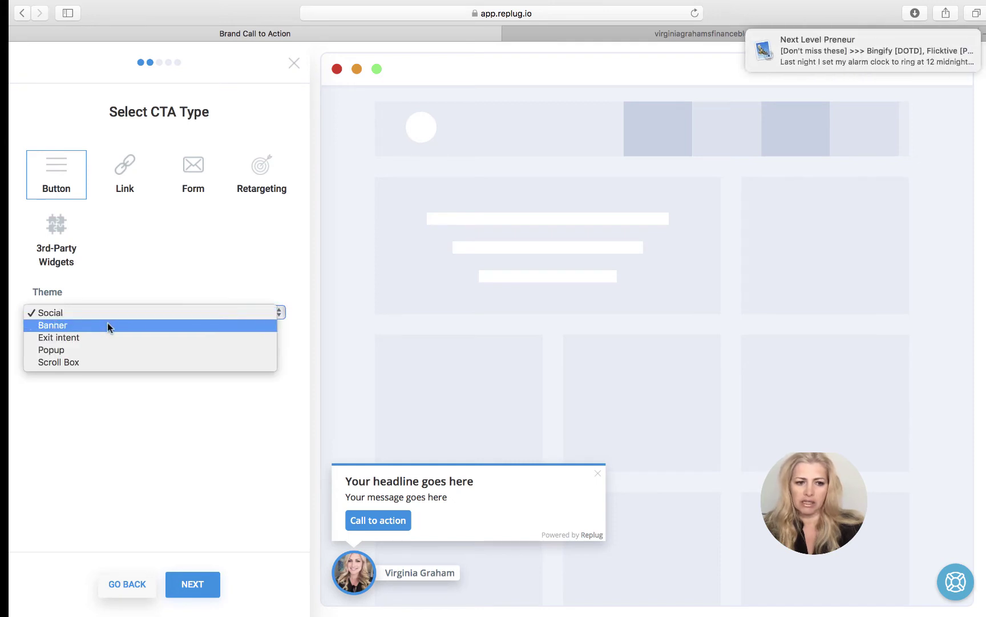
{"action": "left_click", "coordinate": [108, 325]}
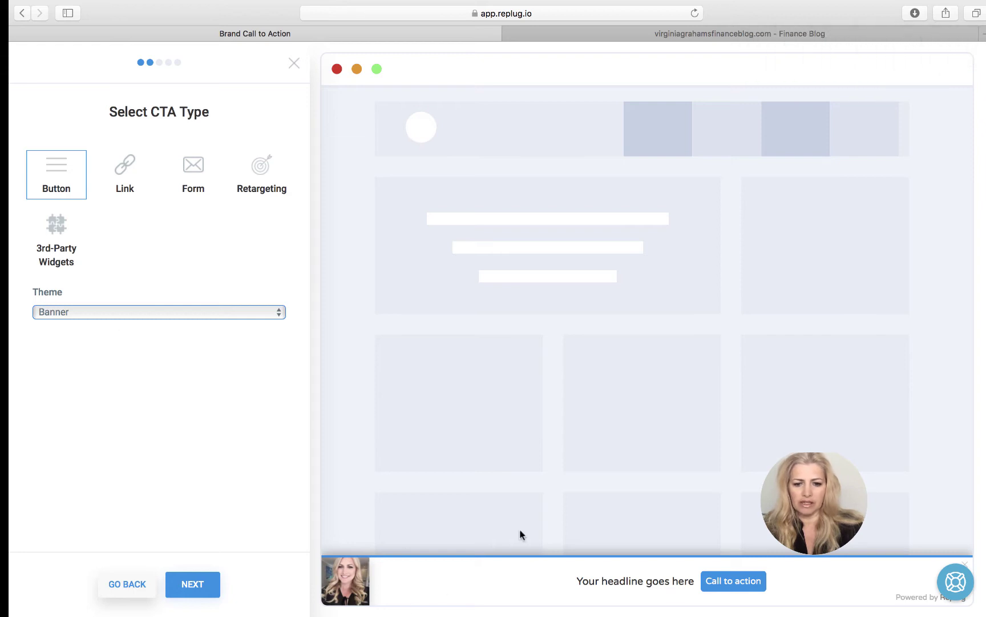
{"action": "left_click", "coordinate": [276, 311]}
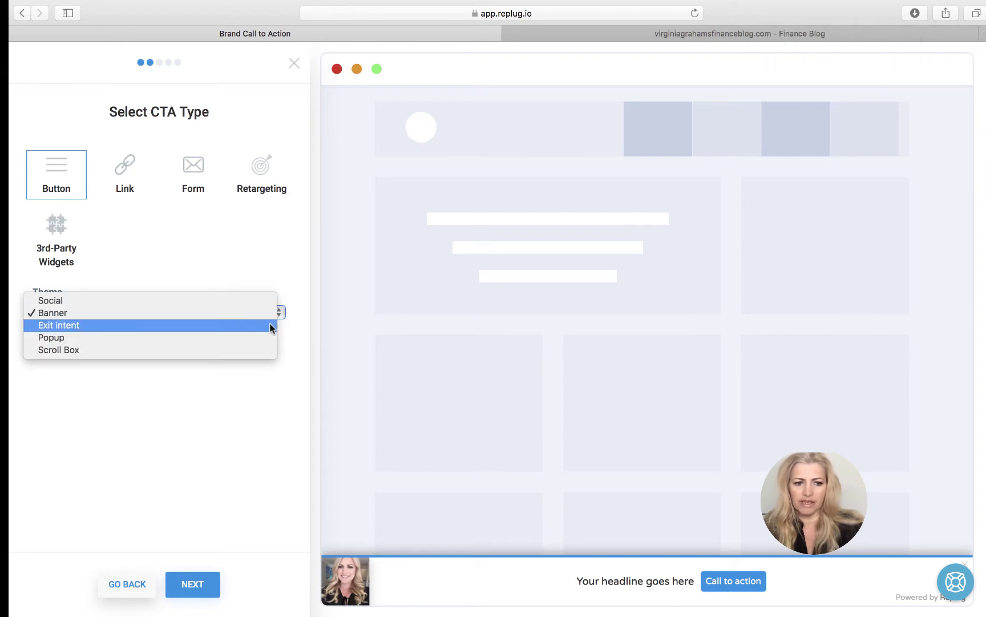
{"action": "left_click", "coordinate": [271, 326]}
{"action": "left_click", "coordinate": [273, 314]}
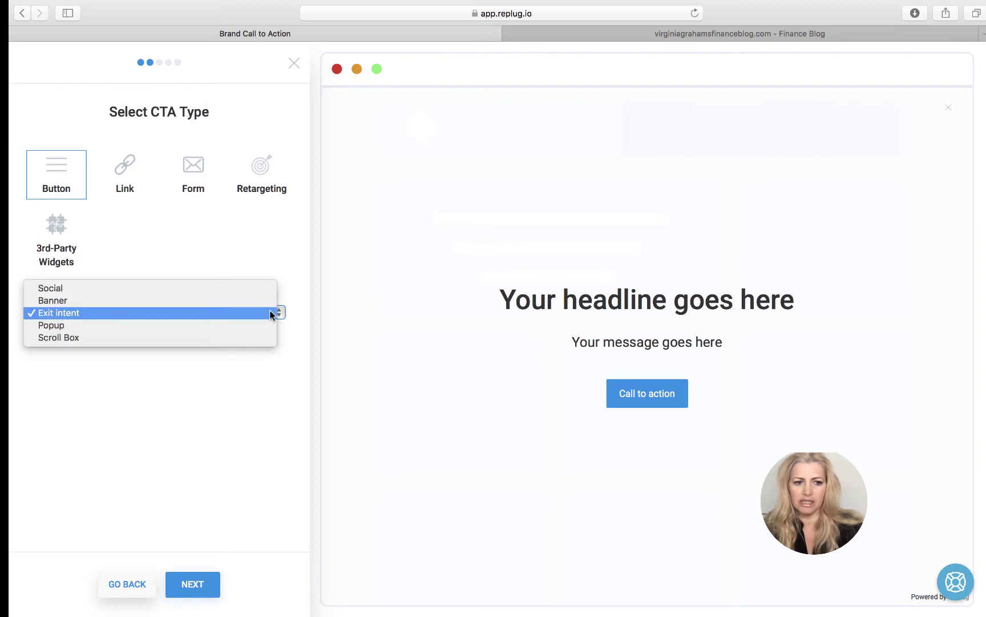
{"action": "left_click", "coordinate": [267, 327]}
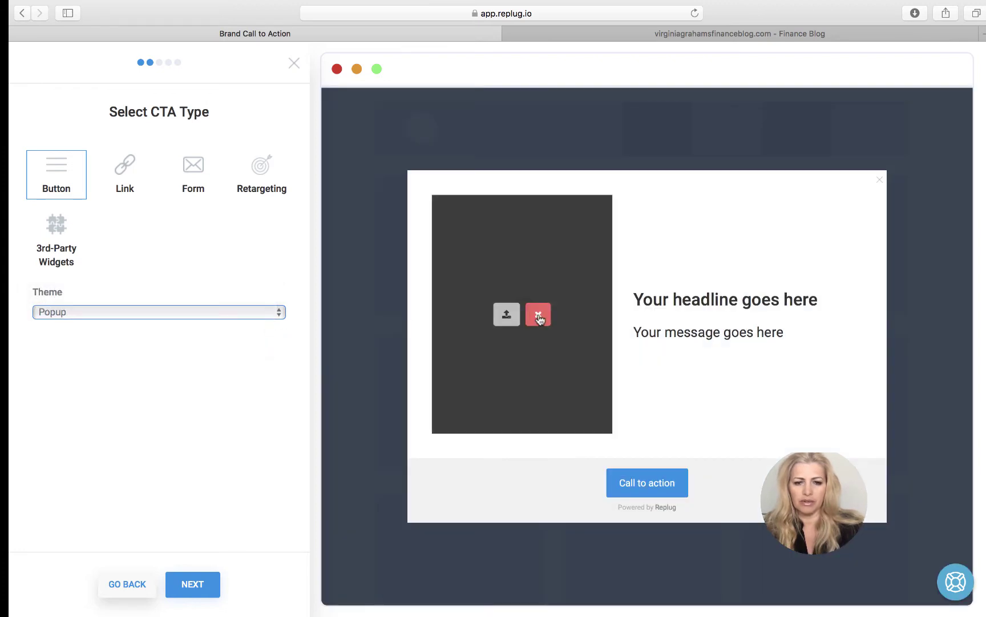
- Upload stencil.replugpic.jpg as the popup's picture
{"action": "left_click", "coordinate": [512, 314]}
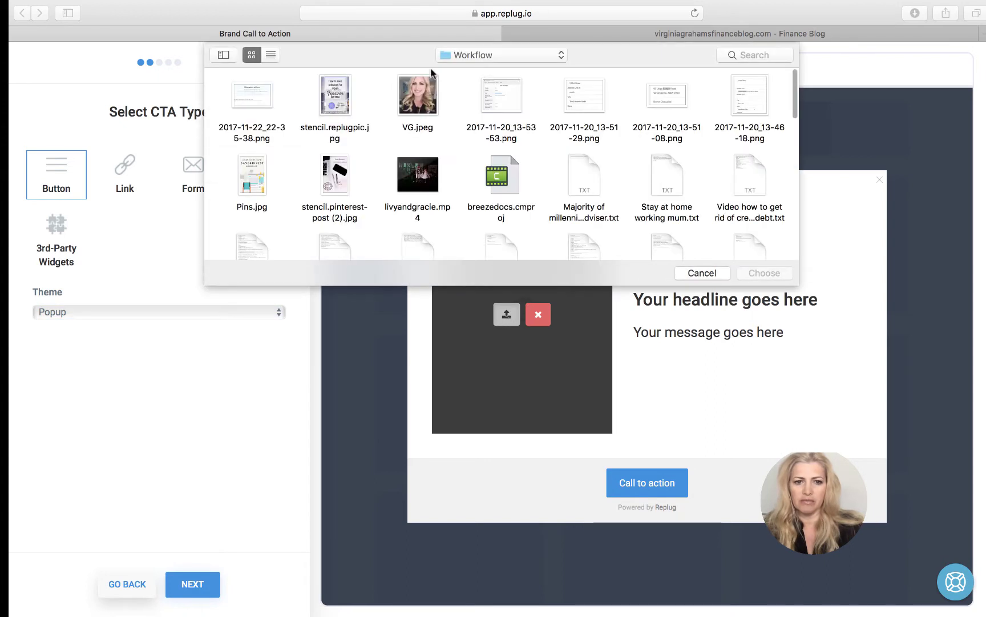
{"action": "double_click", "coordinate": [340, 96]}
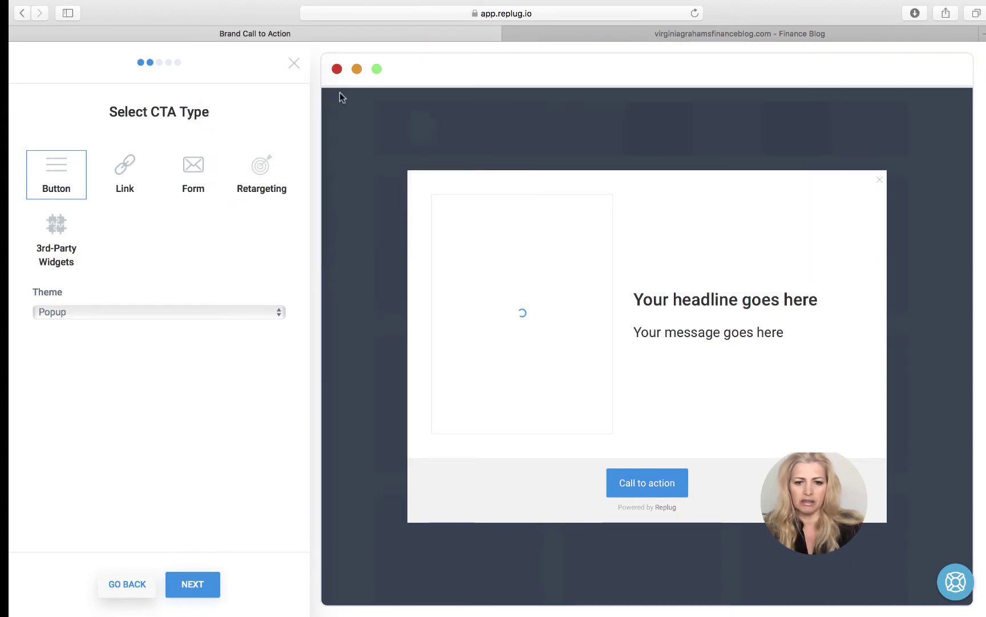
{"action": "left_click", "coordinate": [275, 315]}
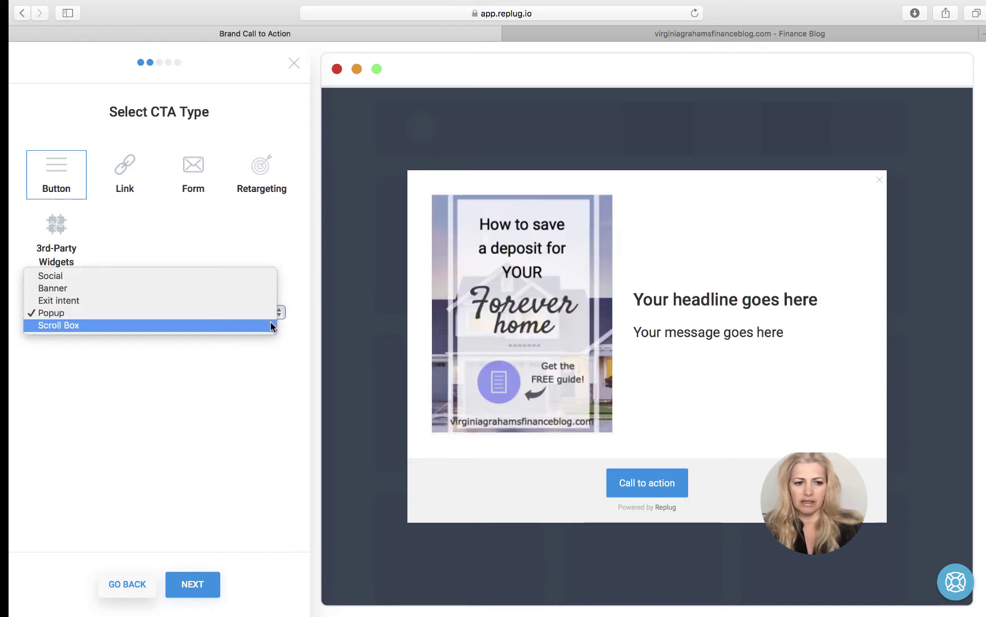
- Change to a Link CTA, preview Social, Banner, Exit intent and Popup themes, ending on Scroll Box
{"action": "left_click", "coordinate": [270, 323]}
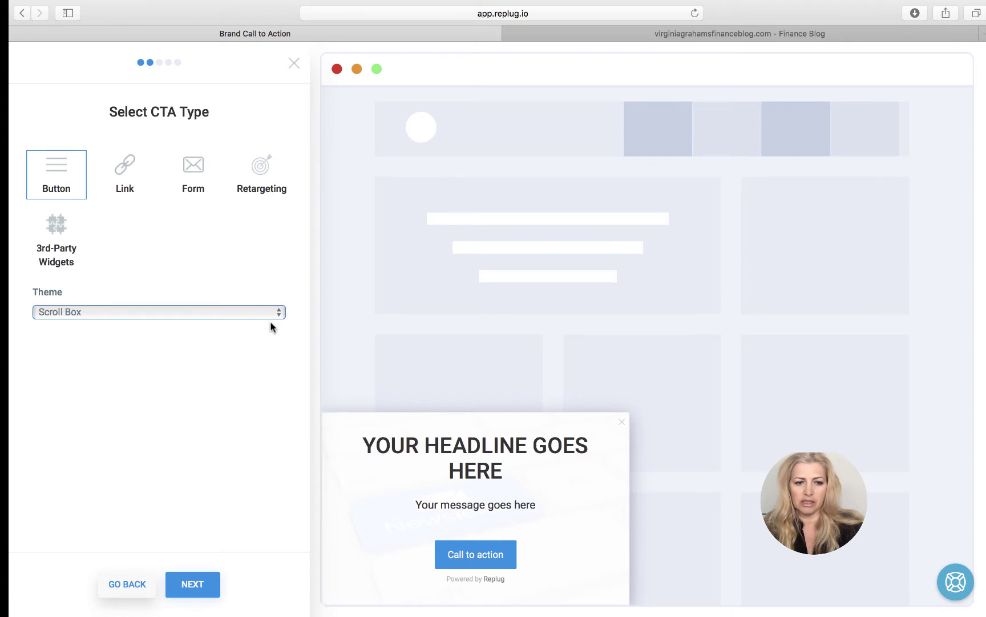
{"action": "left_click", "coordinate": [135, 177]}
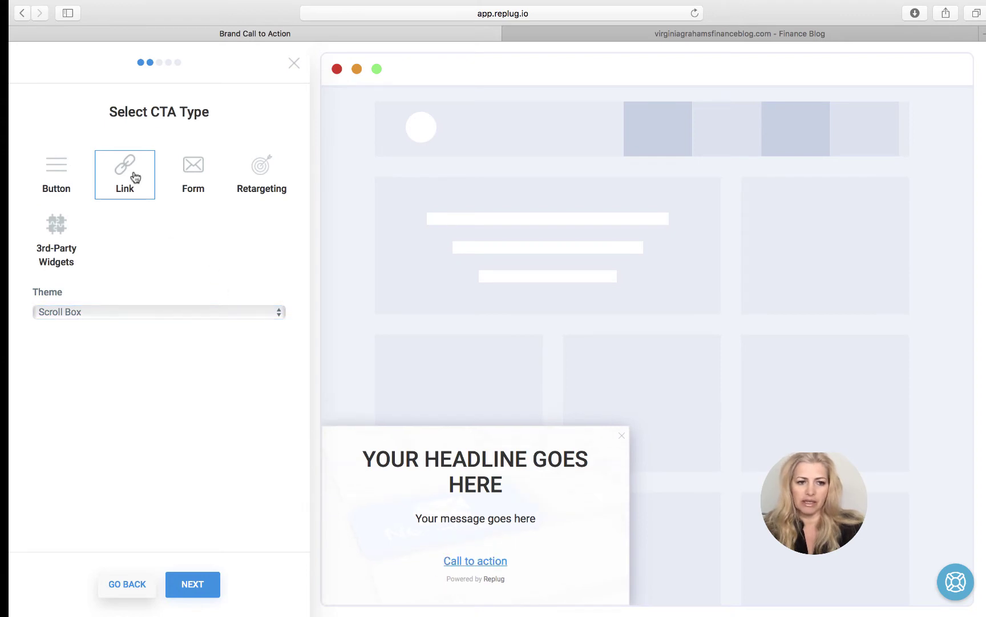
{"action": "left_click", "coordinate": [169, 312]}
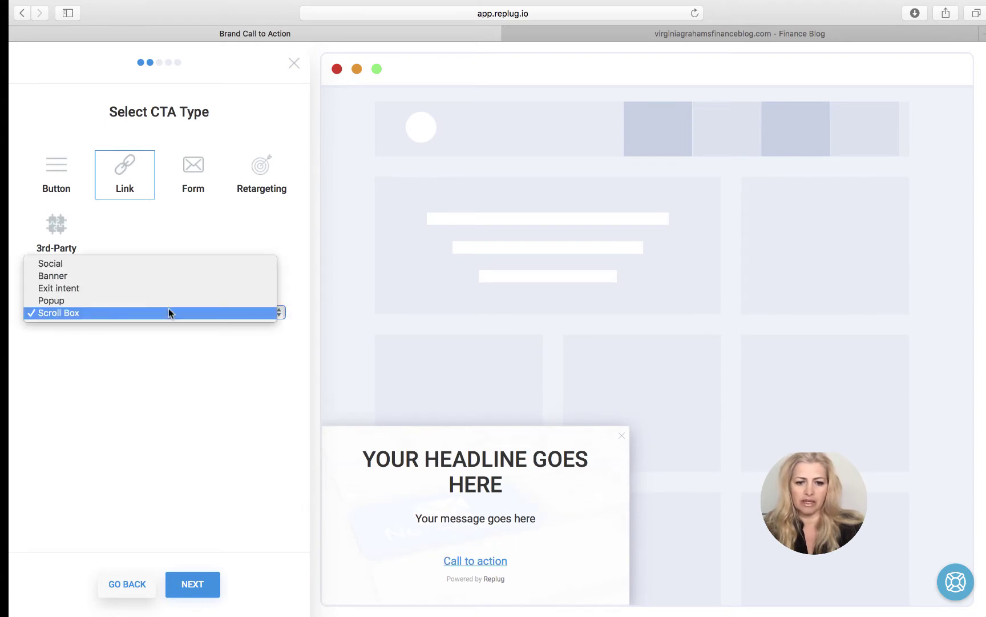
{"action": "left_click", "coordinate": [163, 262]}
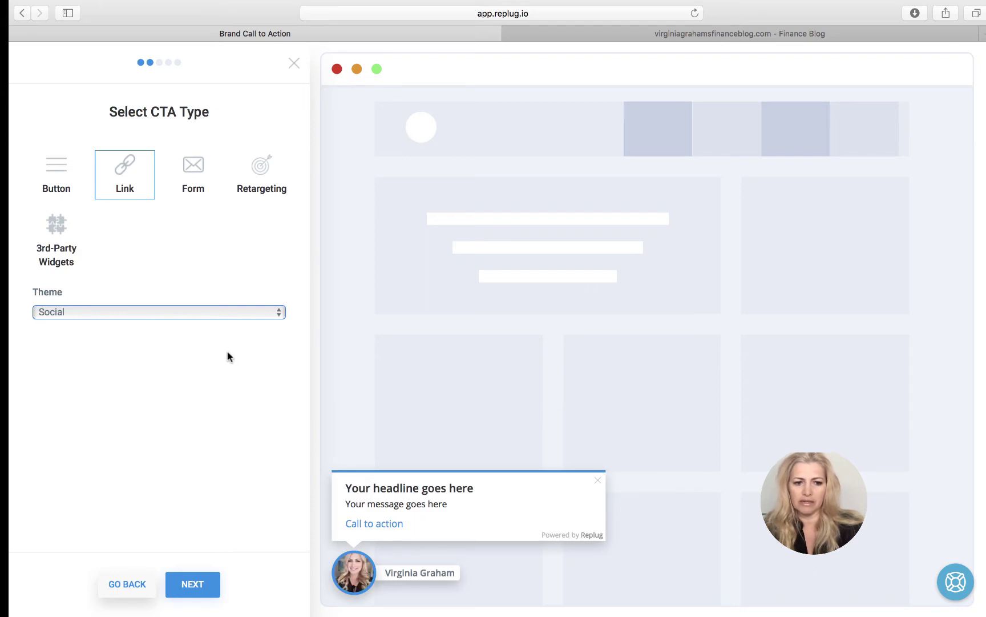
{"action": "left_click", "coordinate": [214, 318]}
{"action": "left_click", "coordinate": [213, 323]}
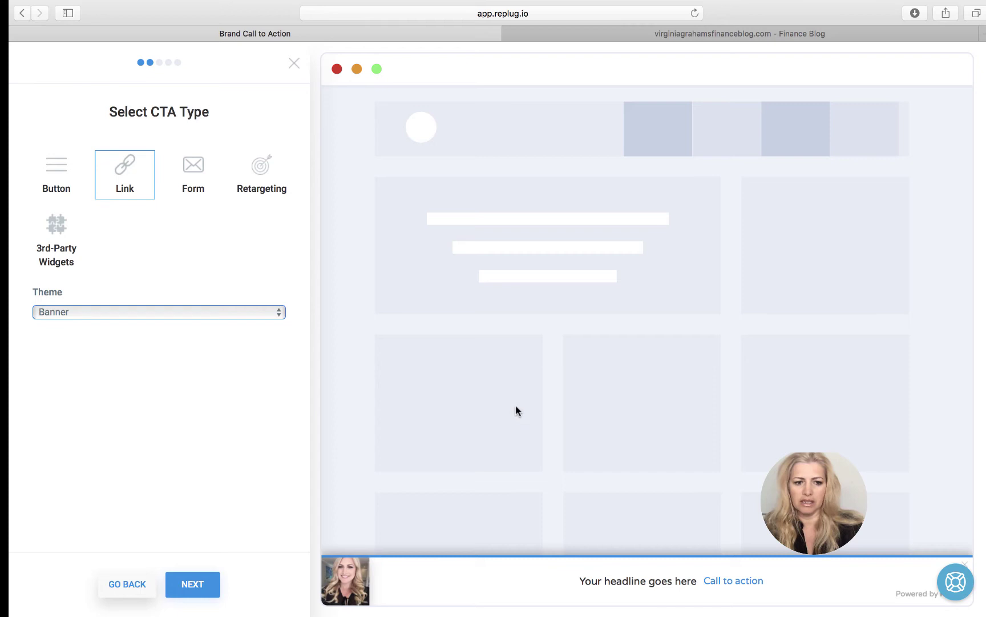
{"action": "left_click", "coordinate": [267, 308]}
{"action": "left_click", "coordinate": [265, 323]}
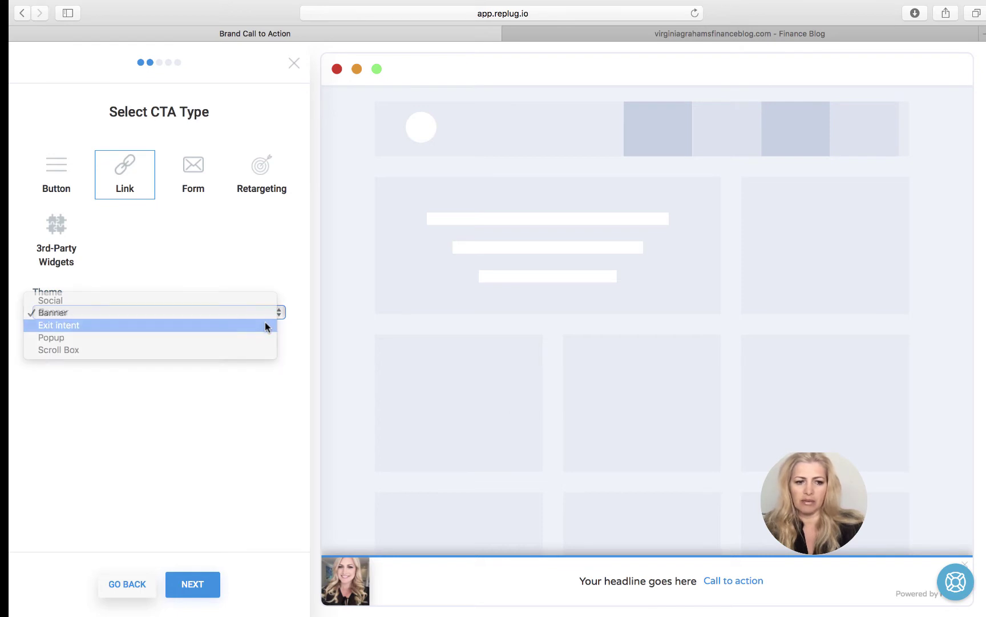
{"action": "left_click", "coordinate": [268, 309]}
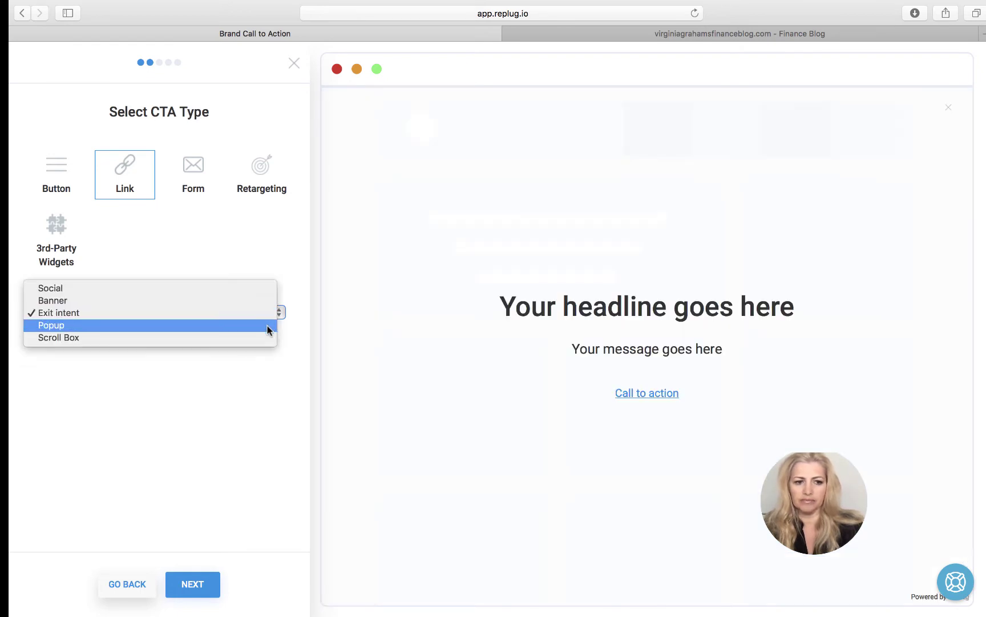
{"action": "left_click", "coordinate": [268, 326]}
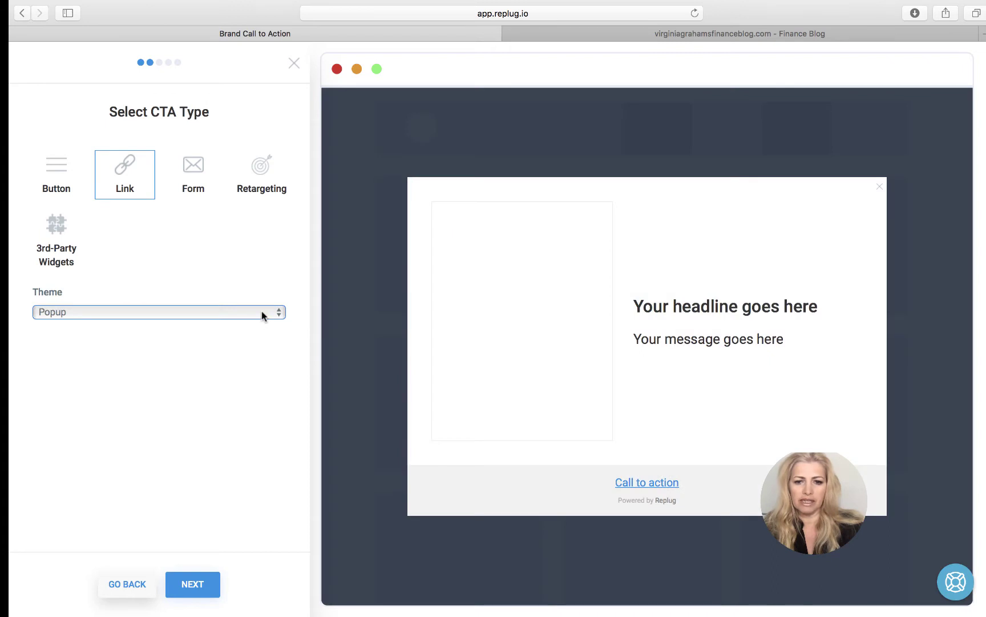
{"action": "left_click", "coordinate": [261, 310]}
{"action": "left_click", "coordinate": [263, 325]}
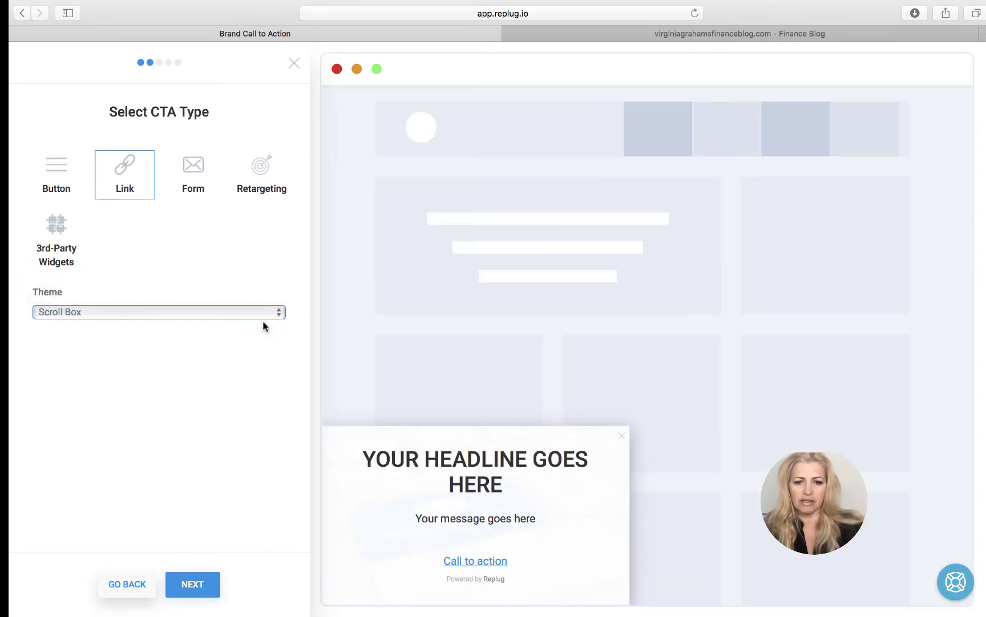
- Make it a Form CTA using ActiveCampaign and the Finance Strategy Session list
{"action": "left_click", "coordinate": [192, 166]}
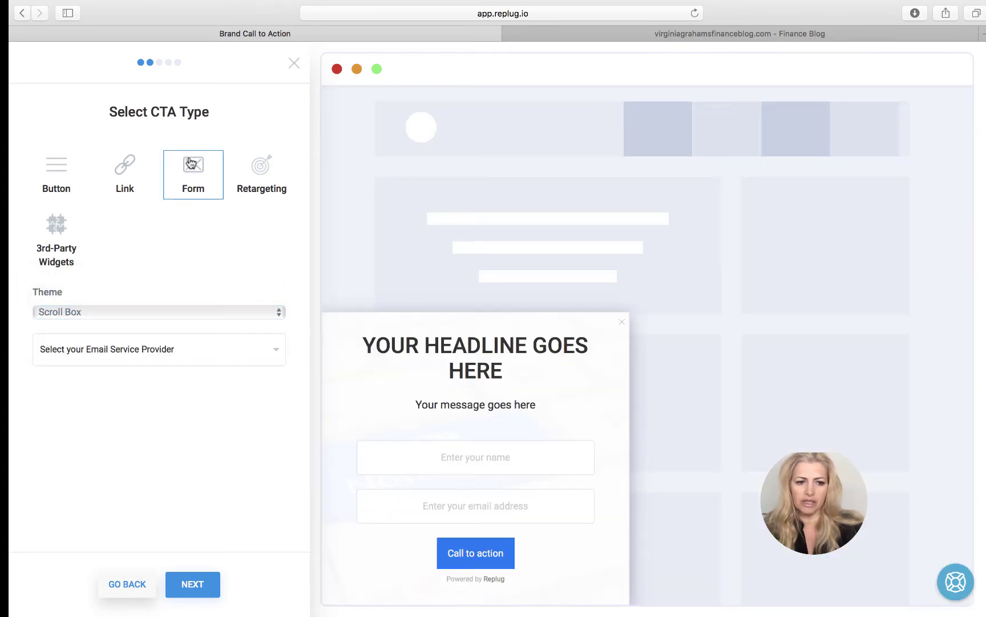
{"action": "left_click", "coordinate": [161, 352]}
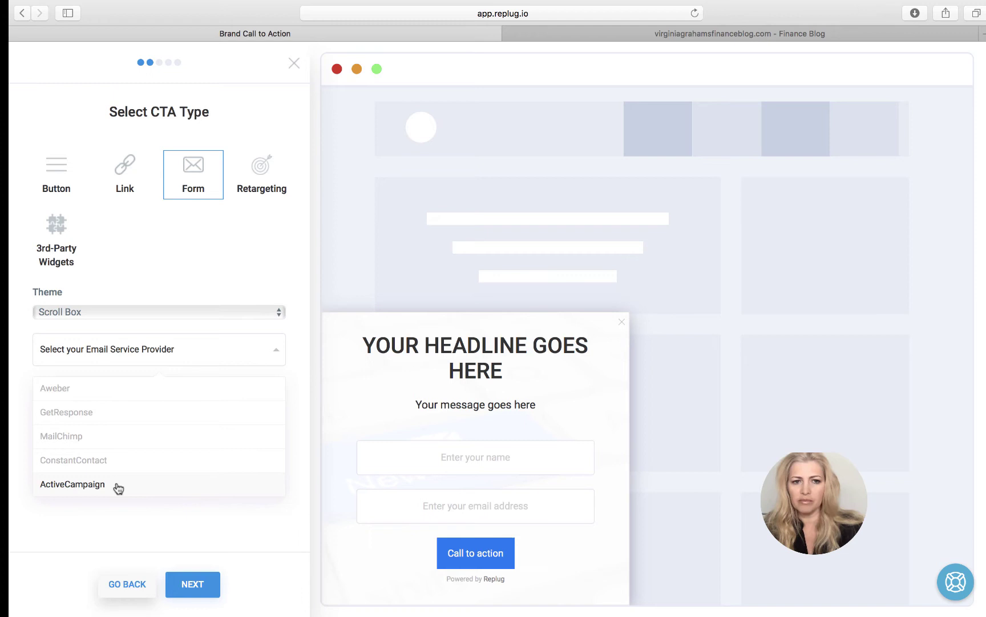
{"action": "left_click", "coordinate": [118, 487]}
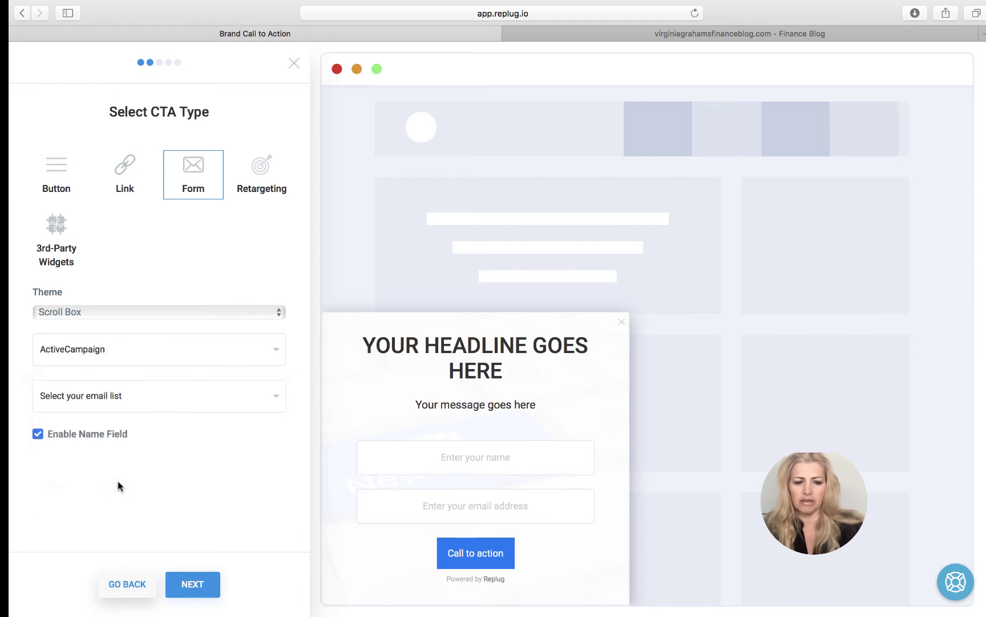
{"action": "left_click", "coordinate": [155, 400]}
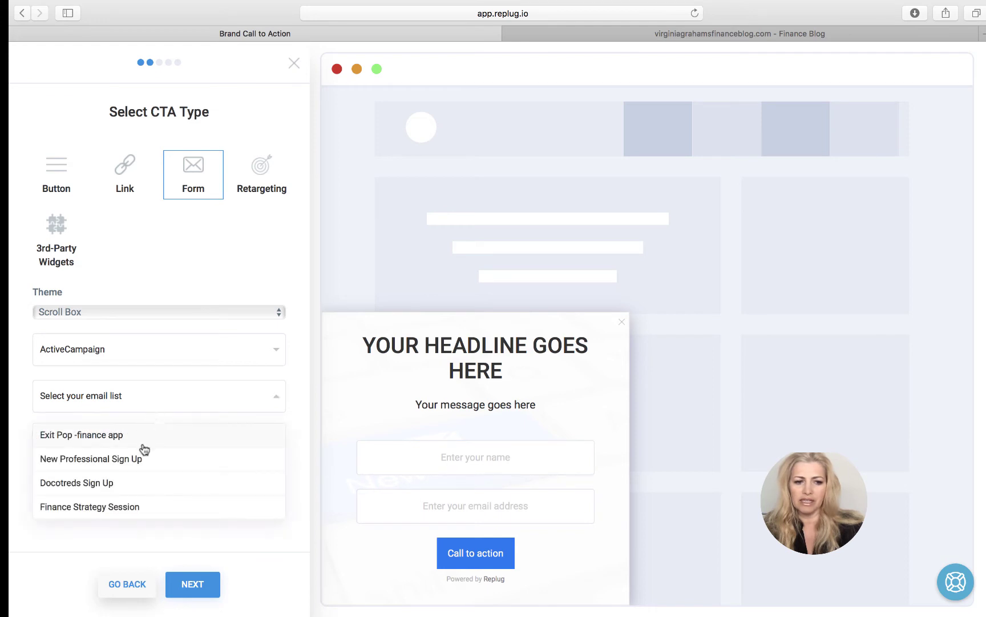
{"action": "left_click", "coordinate": [139, 509]}
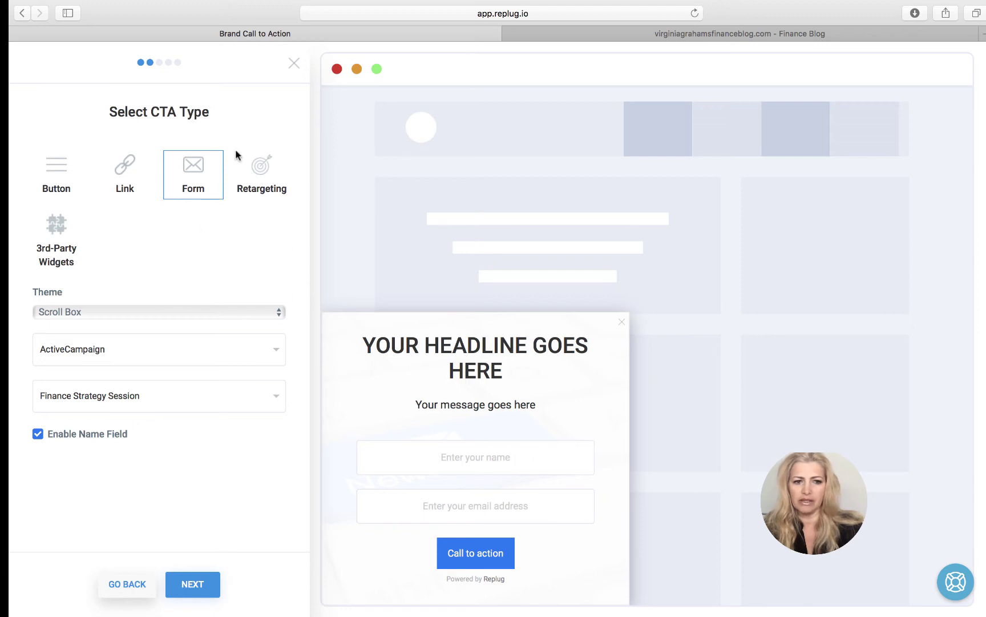
- Preview the form in Social, Banner, Exit intent and Popup themes, settling on Scroll Box
{"action": "left_click", "coordinate": [140, 312]}
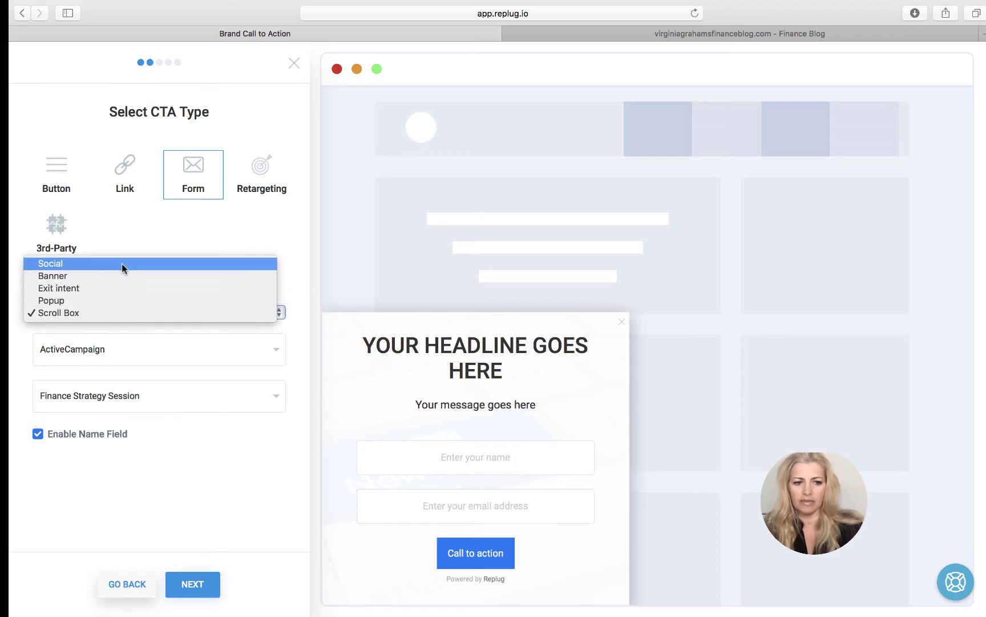
{"action": "left_click", "coordinate": [122, 264]}
{"action": "left_click", "coordinate": [134, 311]}
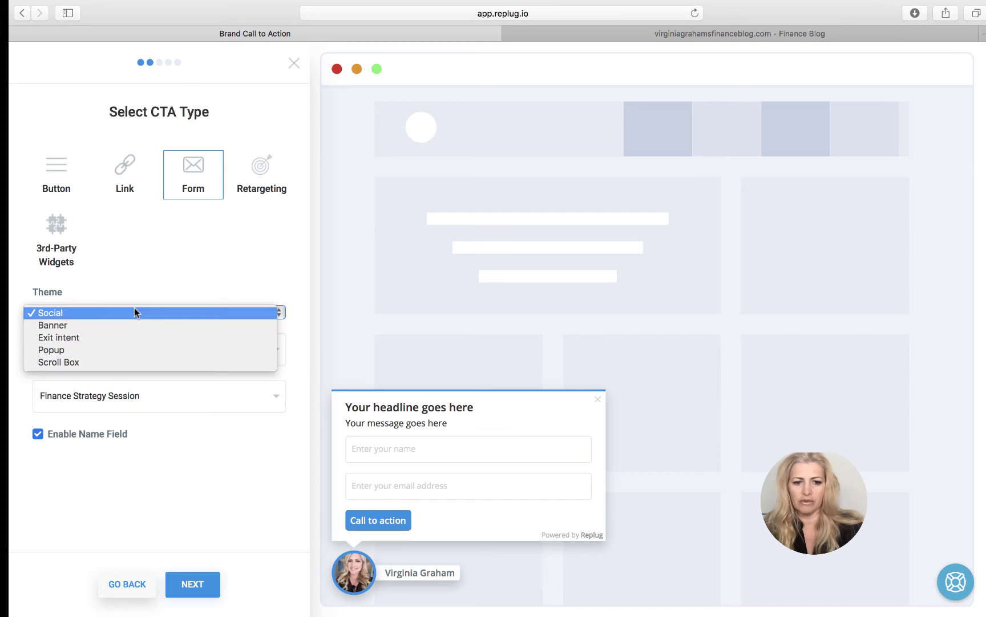
{"action": "left_click", "coordinate": [135, 323]}
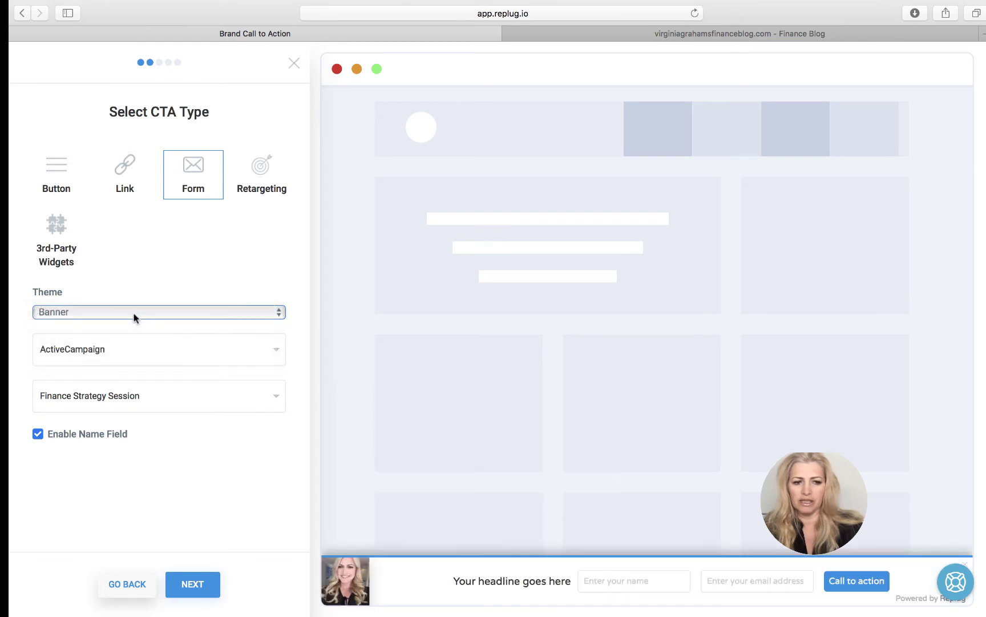
{"action": "left_click", "coordinate": [134, 315]}
{"action": "left_click", "coordinate": [135, 325]}
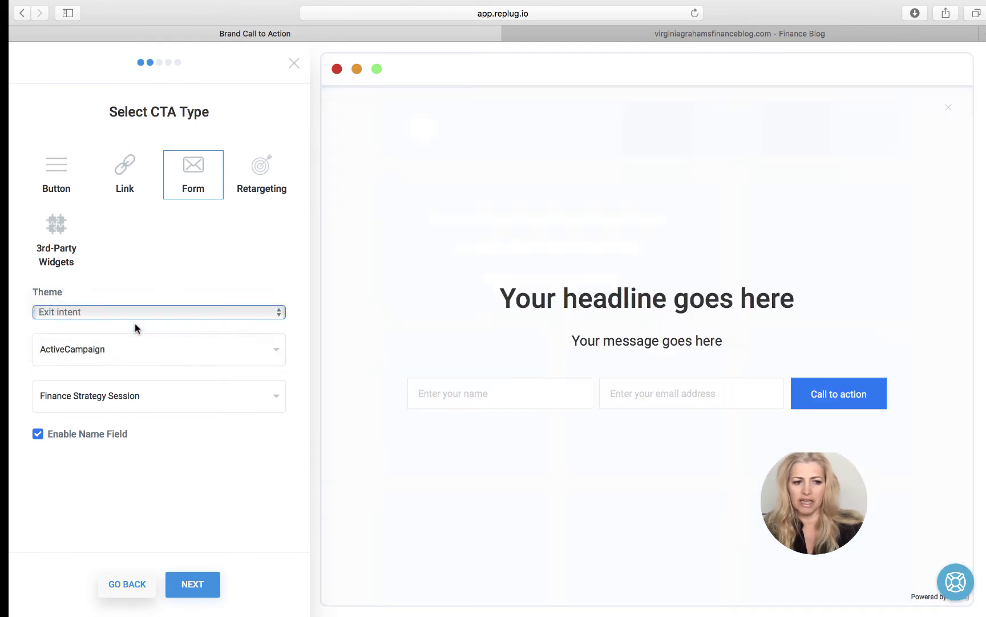
{"action": "left_click", "coordinate": [142, 311]}
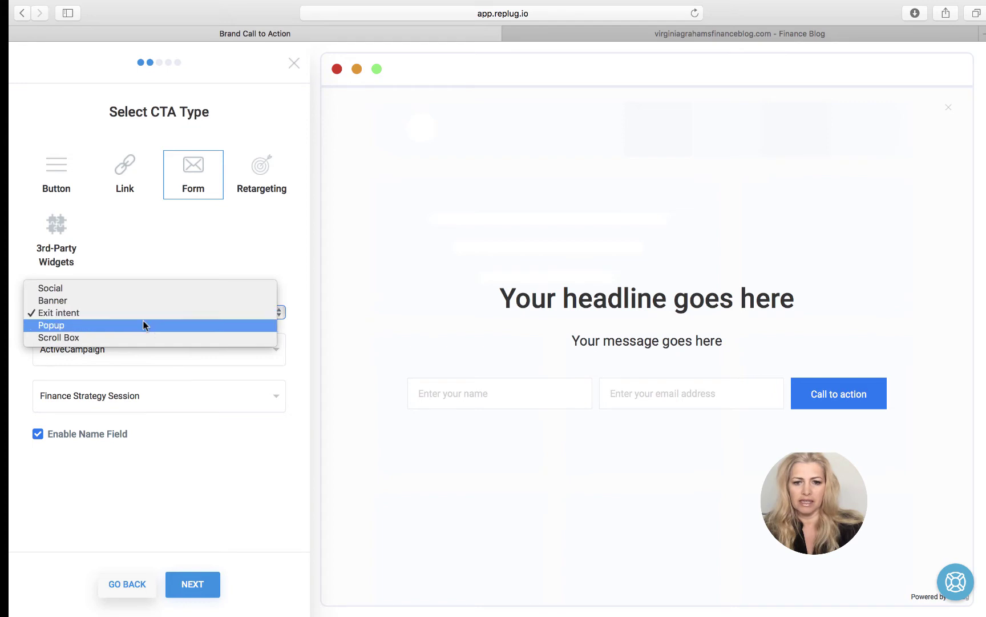
{"action": "left_click", "coordinate": [143, 323]}
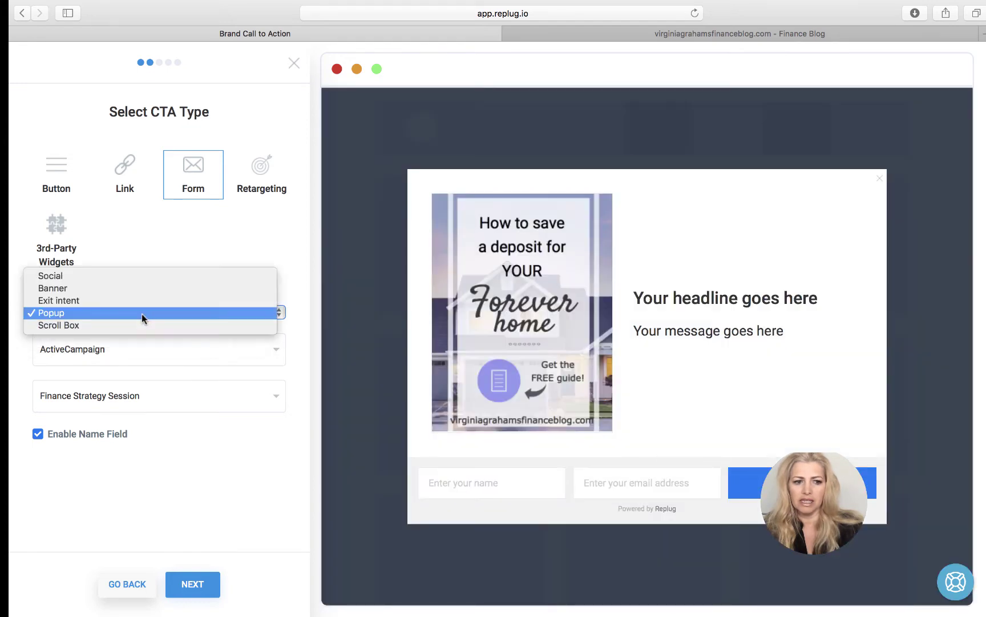
{"action": "left_click", "coordinate": [143, 326]}
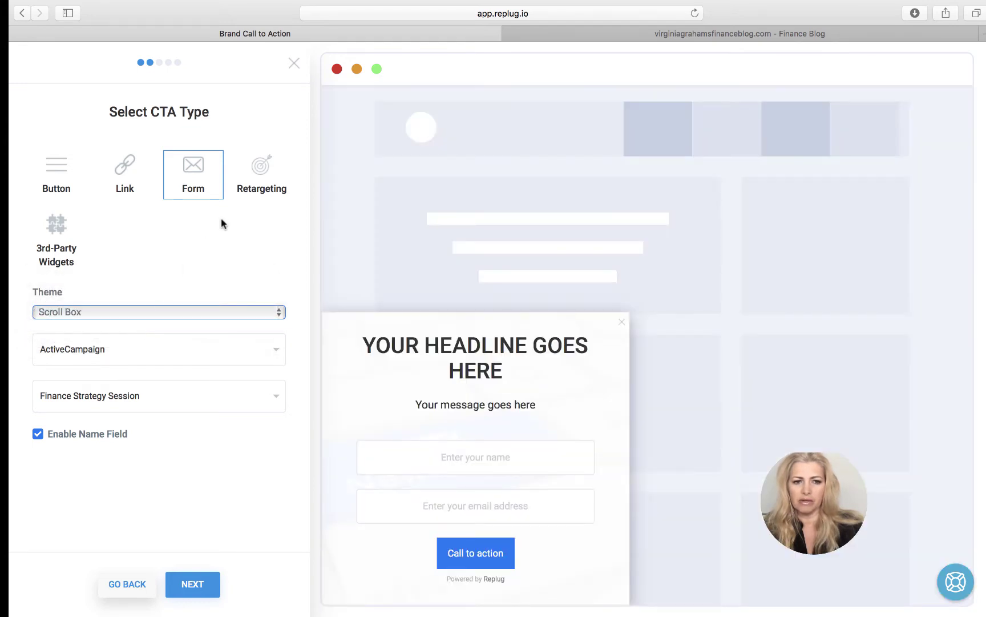
- Try the Retargeting and 3rd-Party Widget types, reach the integration code step, then go back
{"action": "left_click", "coordinate": [260, 192]}
{"action": "double_click", "coordinate": [260, 192]}
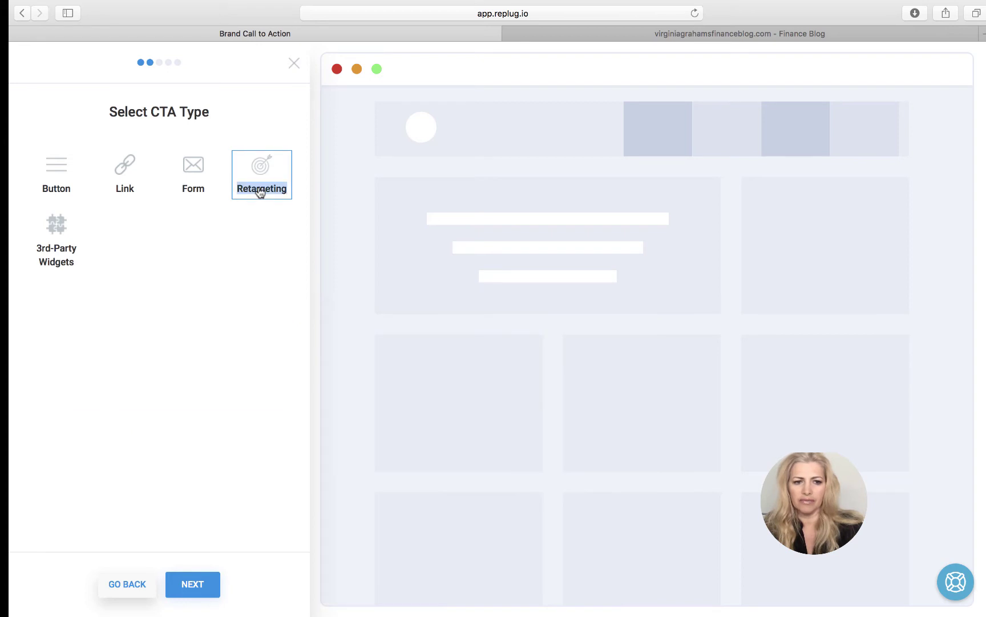
{"action": "left_click", "coordinate": [250, 167]}
{"action": "left_click", "coordinate": [63, 254]}
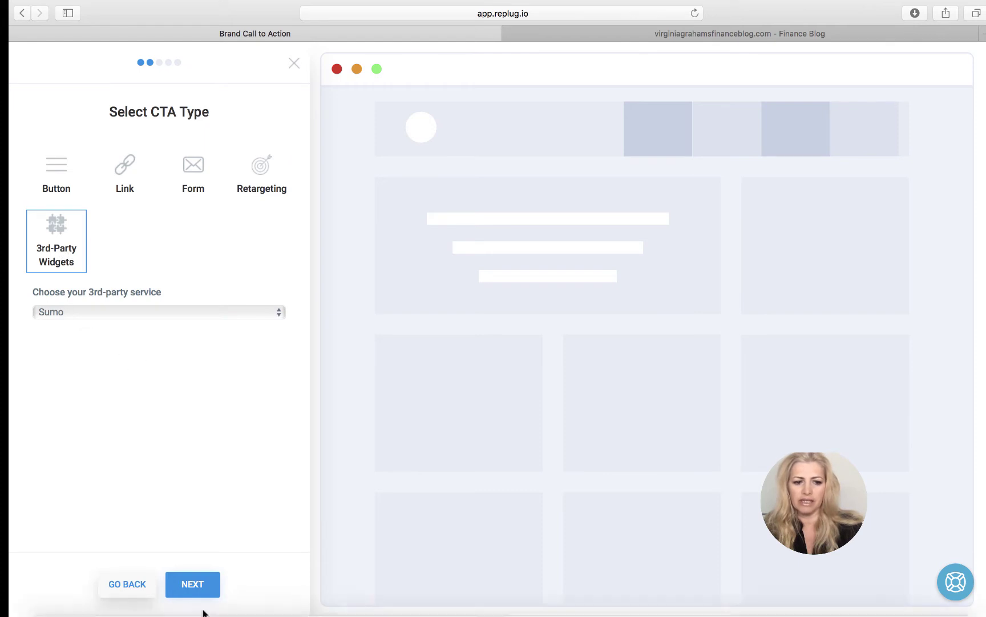
{"action": "left_click", "coordinate": [205, 588]}
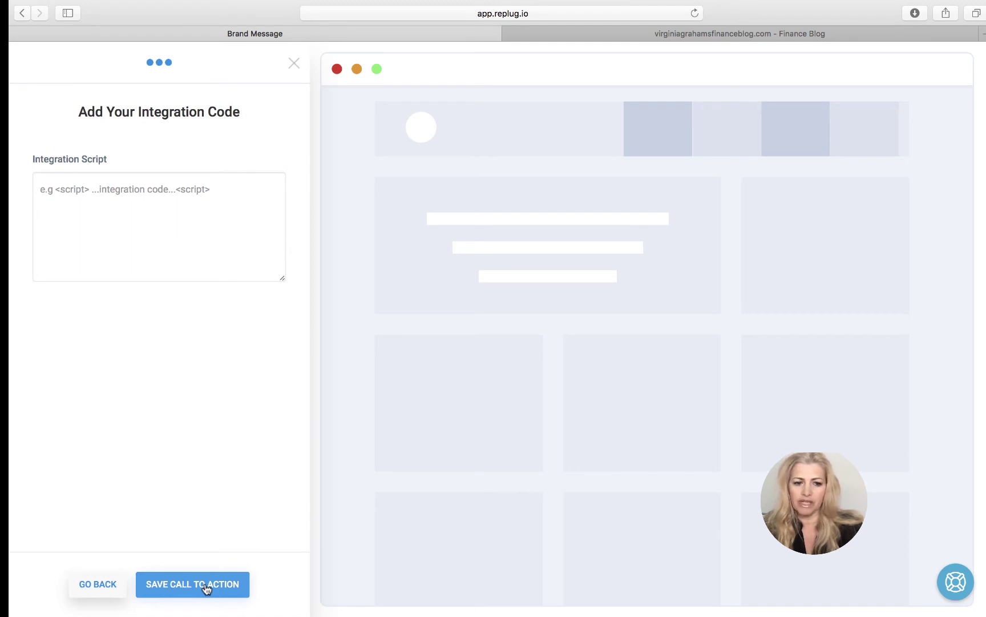
{"action": "left_click", "coordinate": [207, 589]}
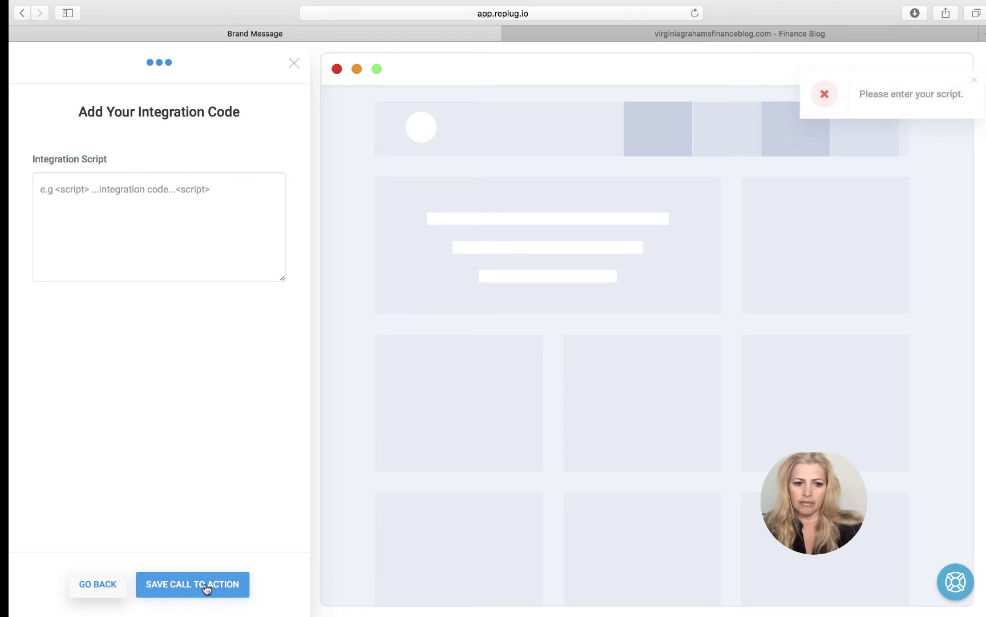
{"action": "left_click", "coordinate": [94, 588]}
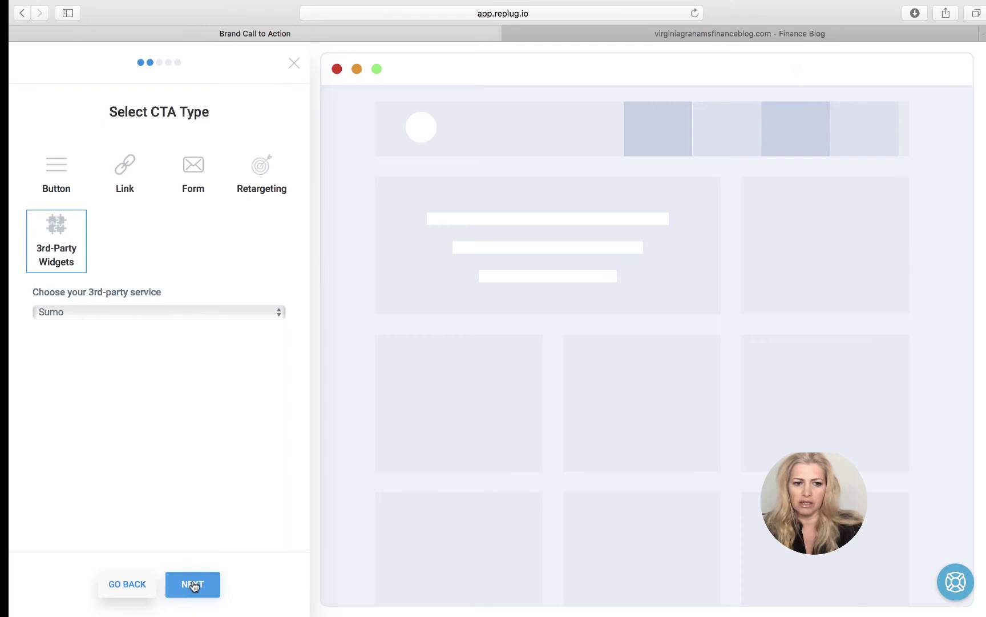
- Select the Button type with the Social theme
{"action": "left_click", "coordinate": [62, 174]}
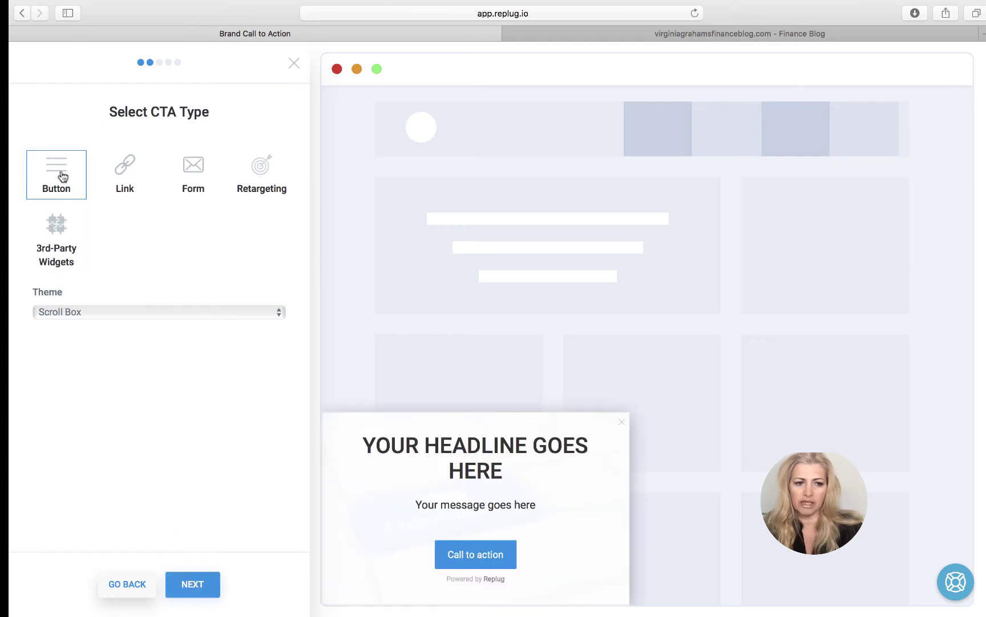
{"action": "left_click", "coordinate": [77, 311]}
{"action": "left_click", "coordinate": [75, 260]}
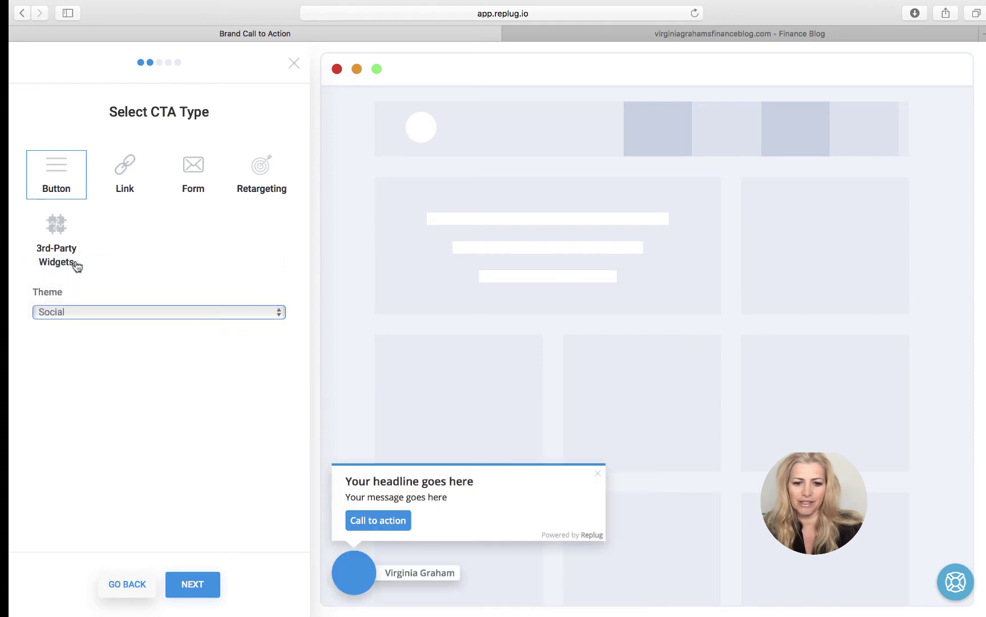
- Replace the message headline with 'Welcome'
{"action": "left_click", "coordinate": [193, 592]}
{"action": "left_click", "coordinate": [165, 180]}
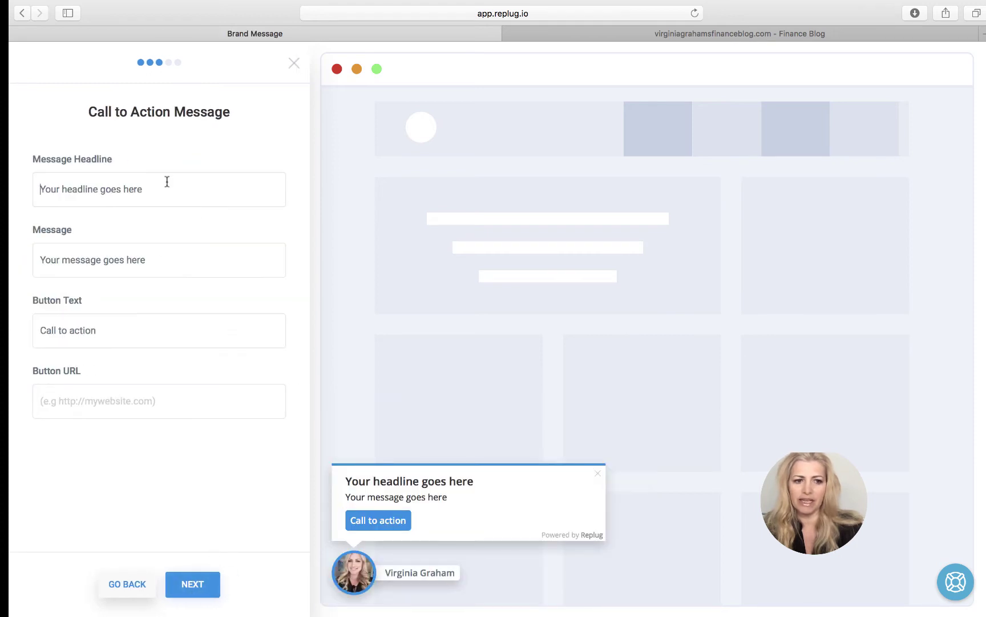
{"action": "left_click_drag", "start_coordinate": [38, 189], "coordinate": [18, 189]}
{"action": "left_click", "coordinate": [152, 189]}
{"action": "type", "text": "Welcome"}
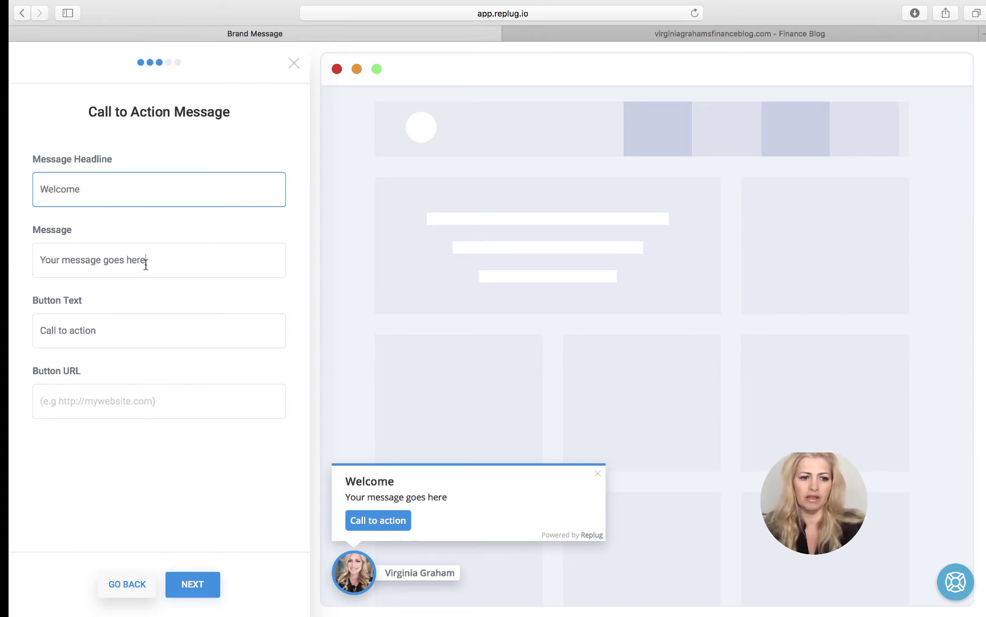
- Write the message offering the FREE Getting Organized Money Report, fixing typos along the way
{"action": "left_click_drag", "start_coordinate": [146, 260], "coordinate": [35, 258]}
{"action": "type", "text": "Sign "}
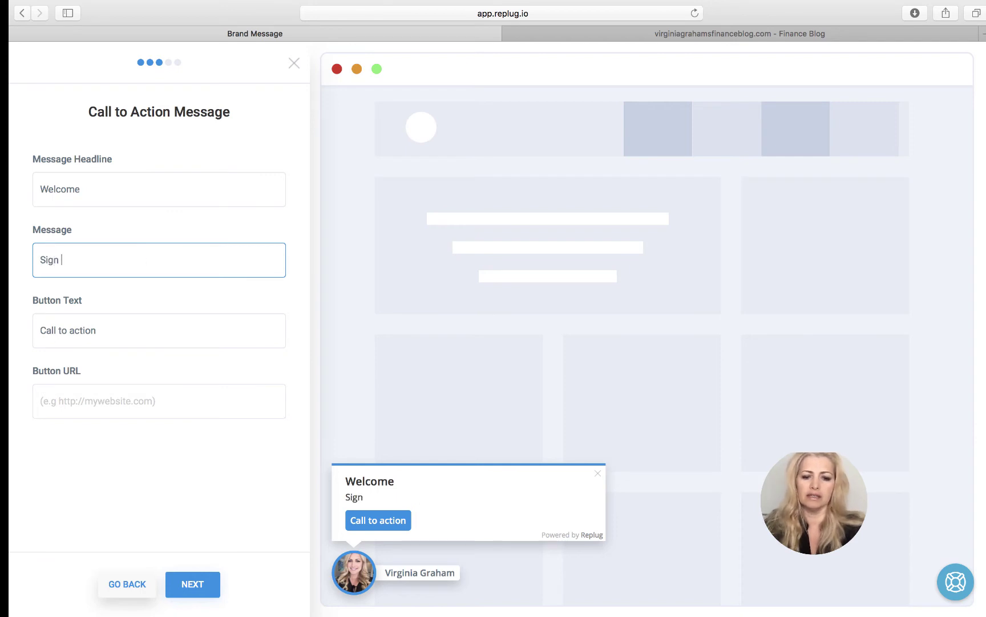
{"action": "type", "text": "Uop"}
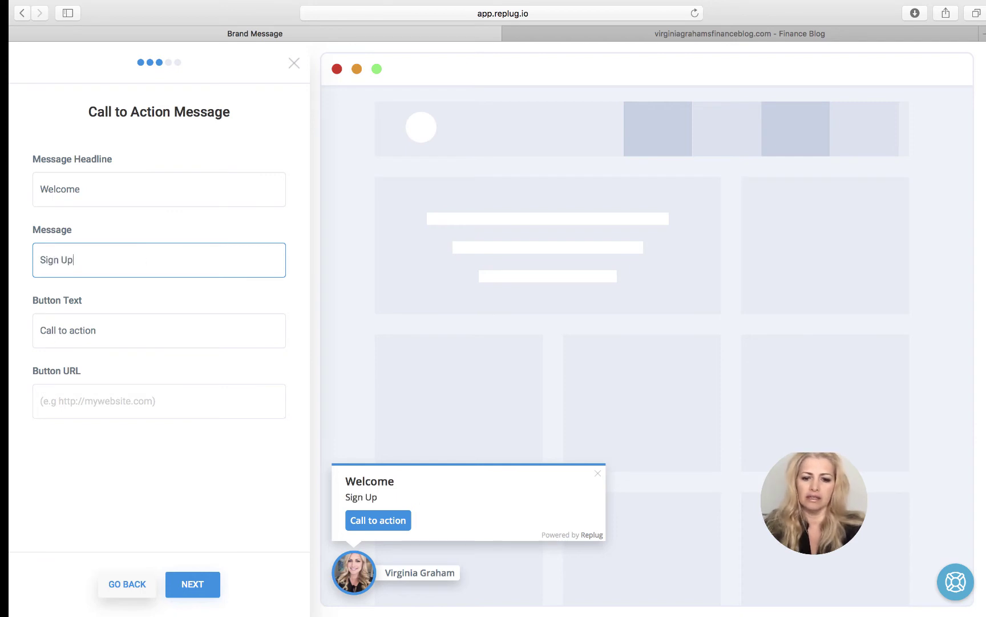
{"action": "type", "text": " Her For"}
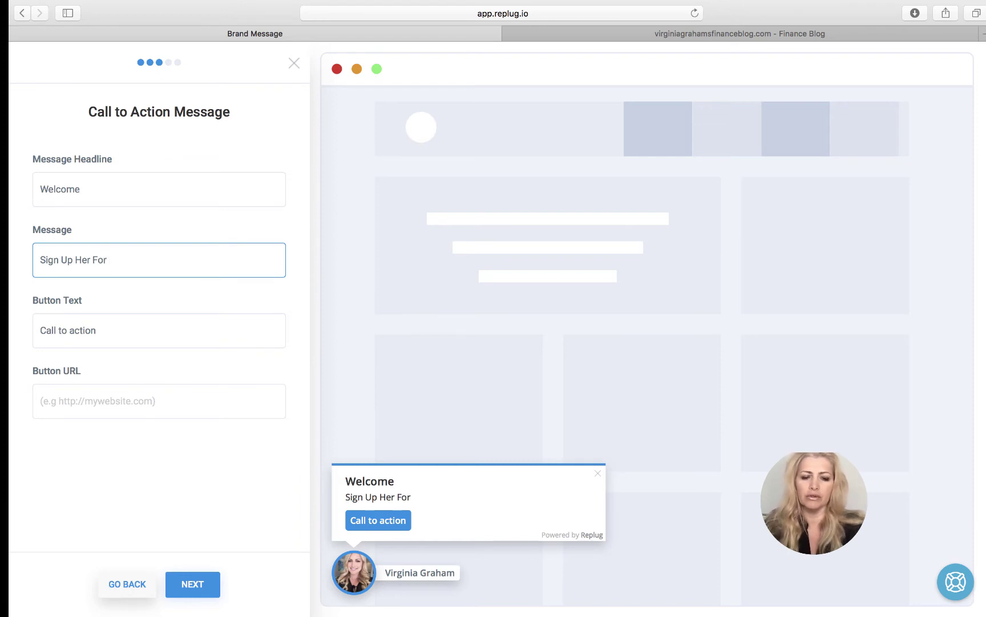
{"action": "type", "text": " Yor "}
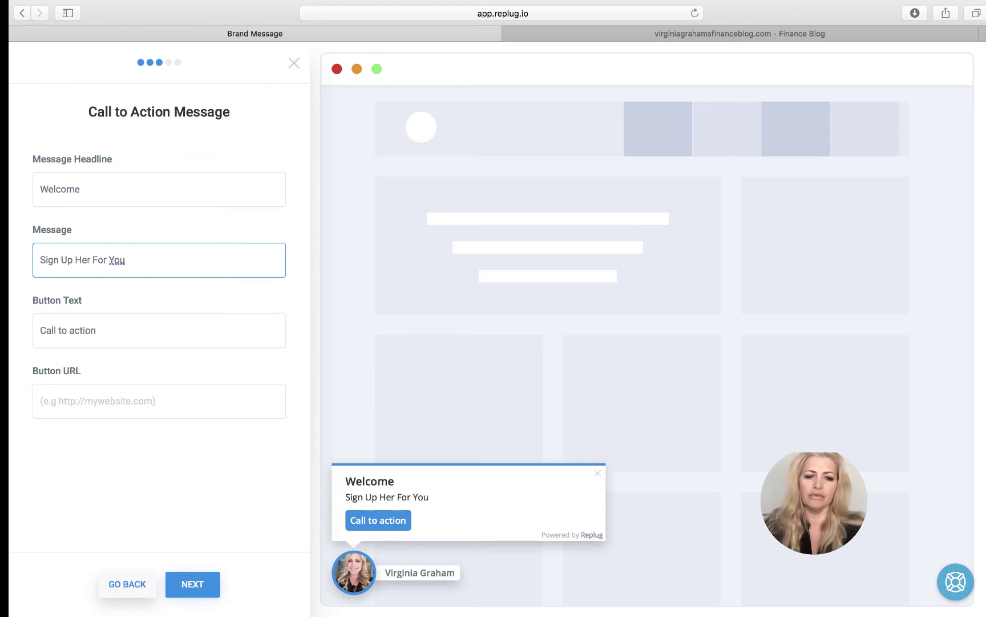
{"action": "type", "text": "FREE"}
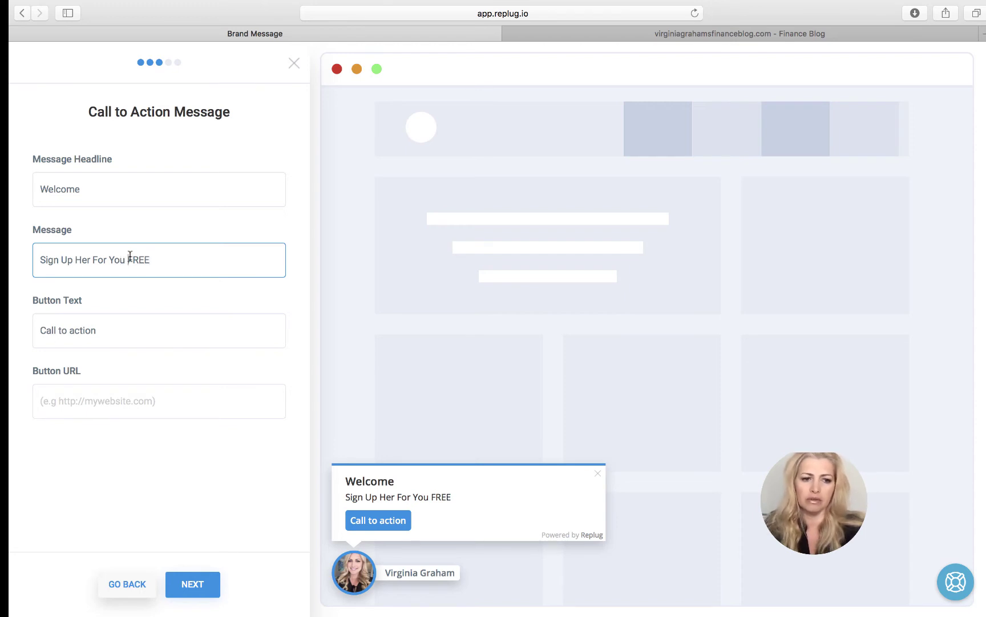
{"action": "left_click", "coordinate": [124, 257]}
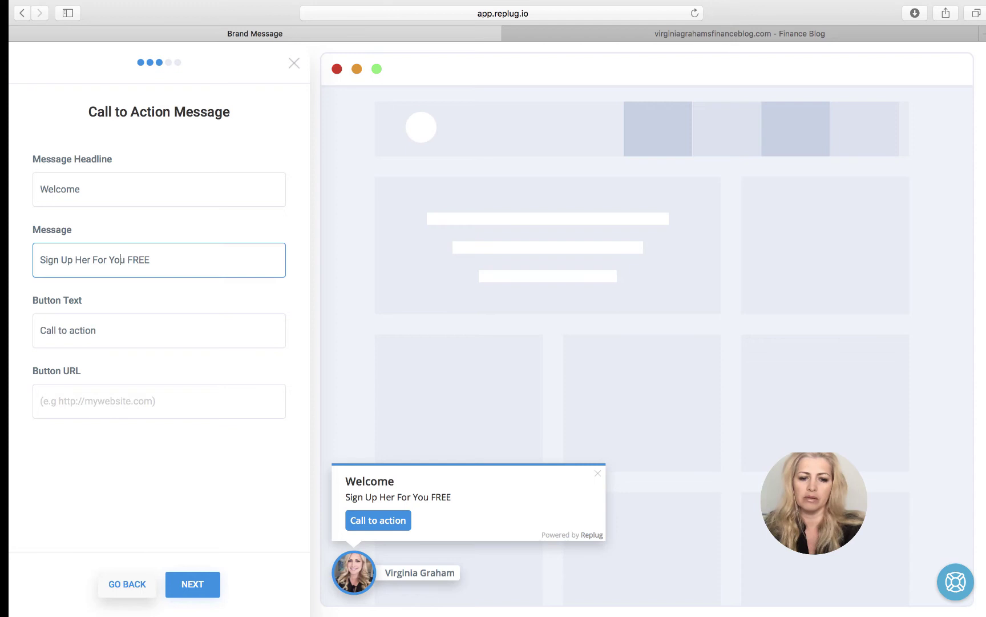
{"action": "type", "text": "r"}
{"action": "key", "text": "BackSpace"}
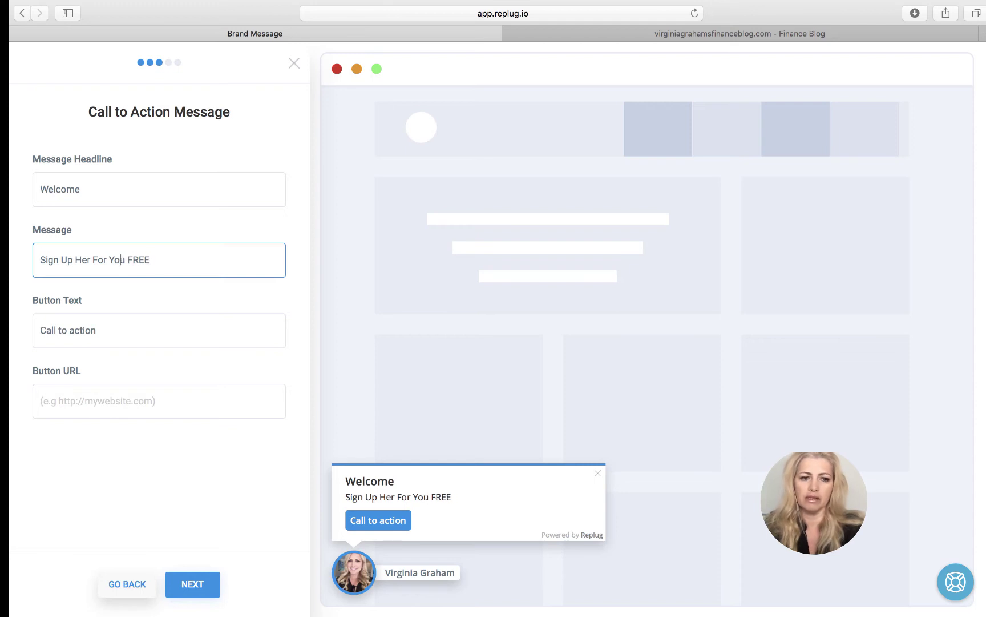
{"action": "type", "text": "r"}
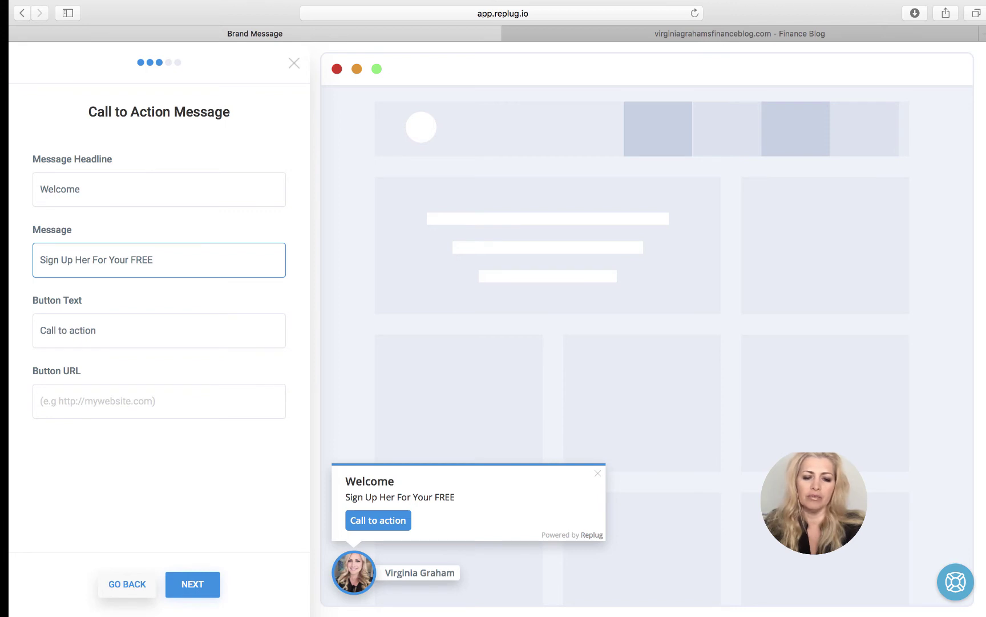
{"action": "type", "text": "Money"}
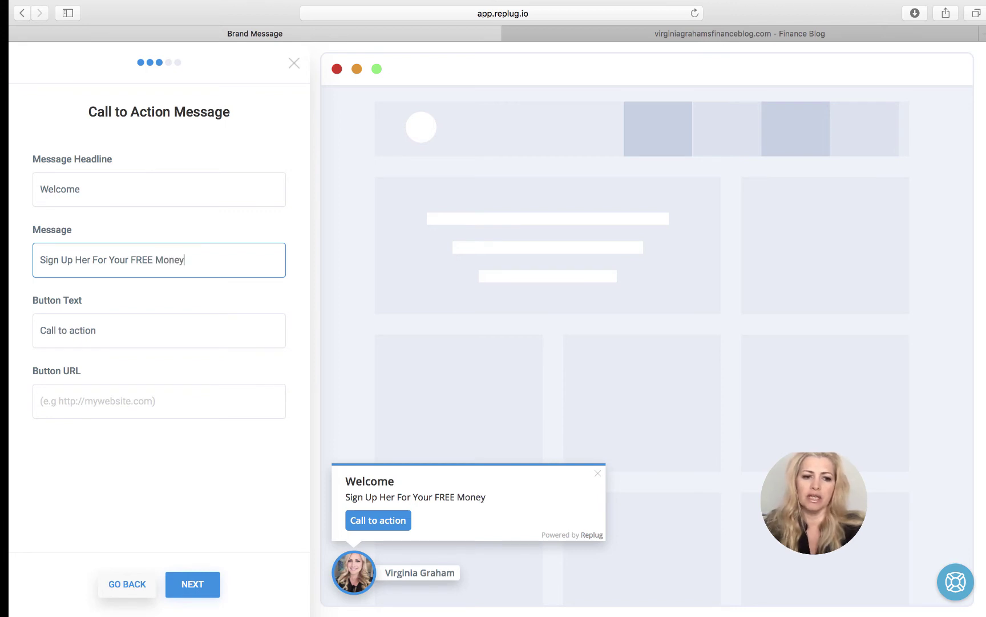
{"action": "type", "text": " Report"}
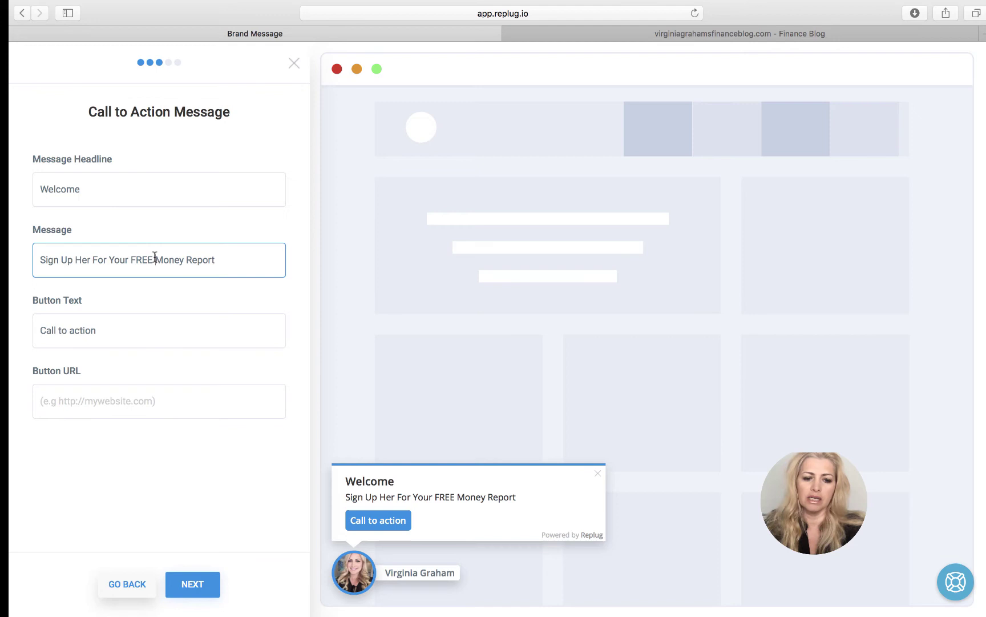
{"action": "left_click", "coordinate": [154, 259]}
{"action": "type", "text": "Getting"}
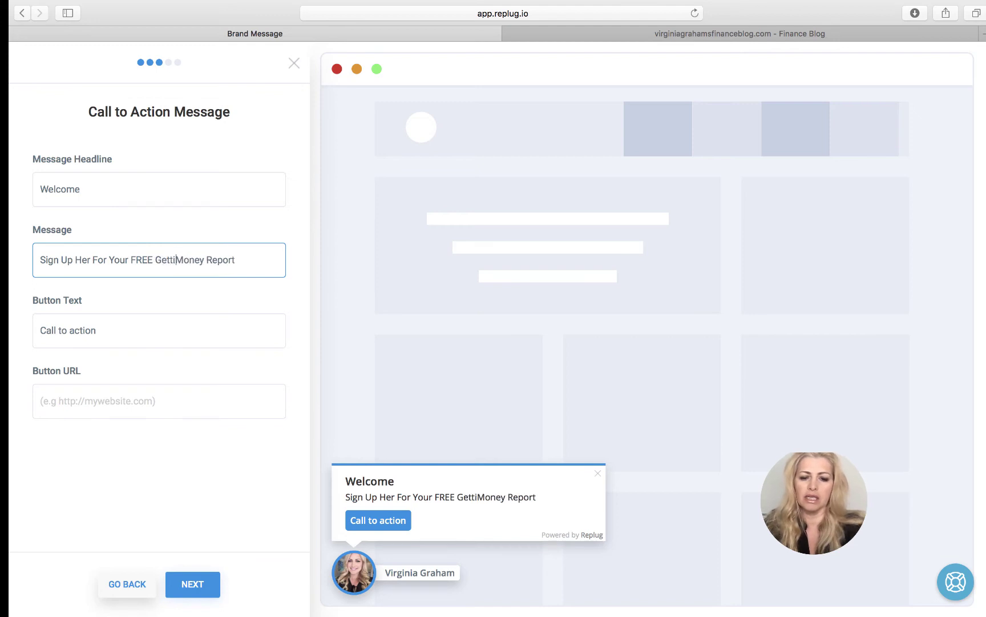
{"action": "left_click", "coordinate": [220, 260]}
{"action": "type", "text": "Organiz"}
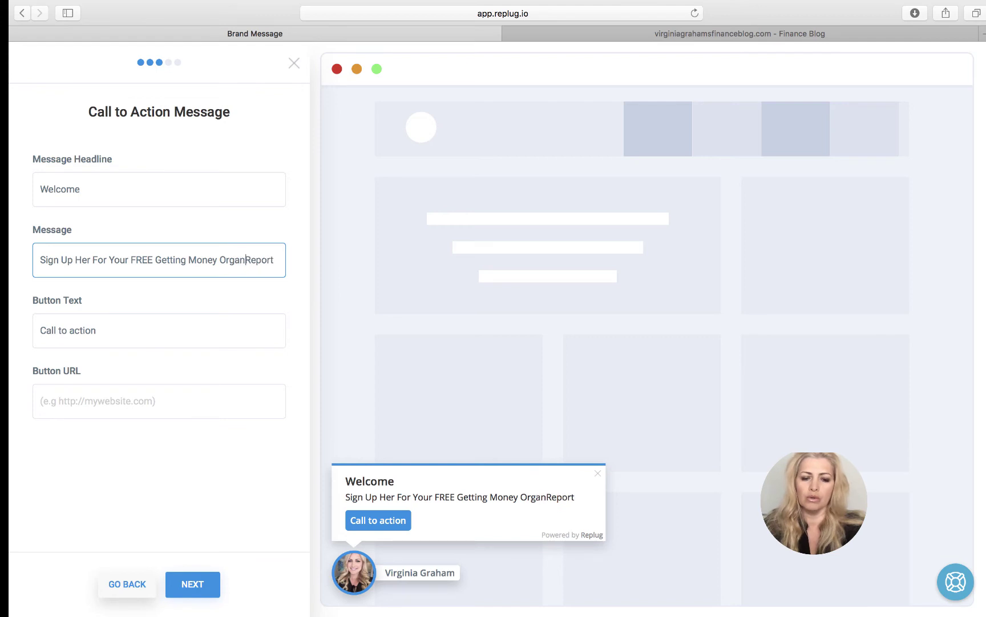
{"action": "type", "text": "ed"}
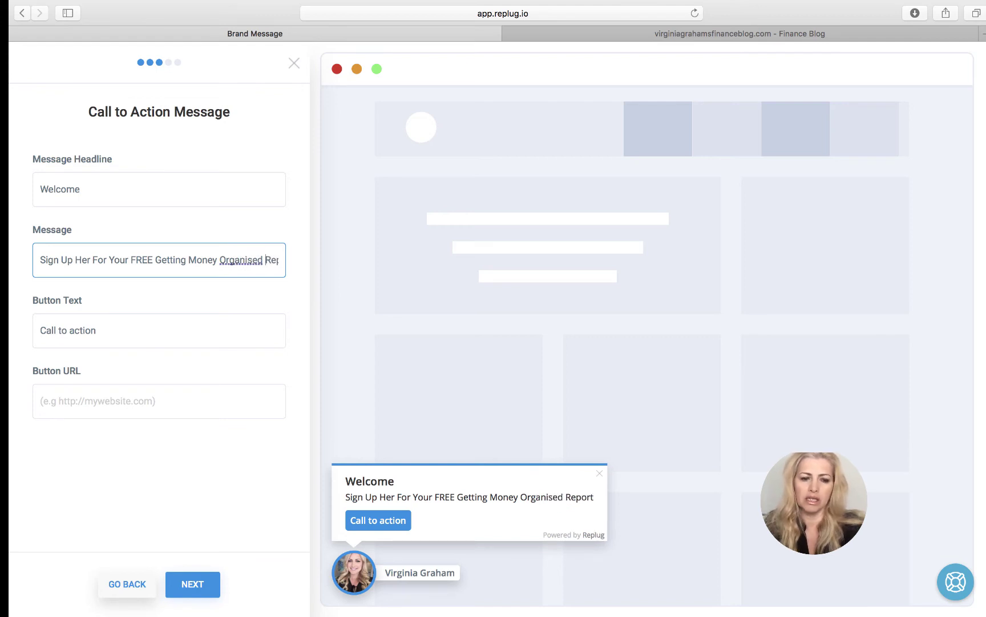
- Change the button text to 'Sign Me Up!'
{"action": "left_click", "coordinate": [97, 331]}
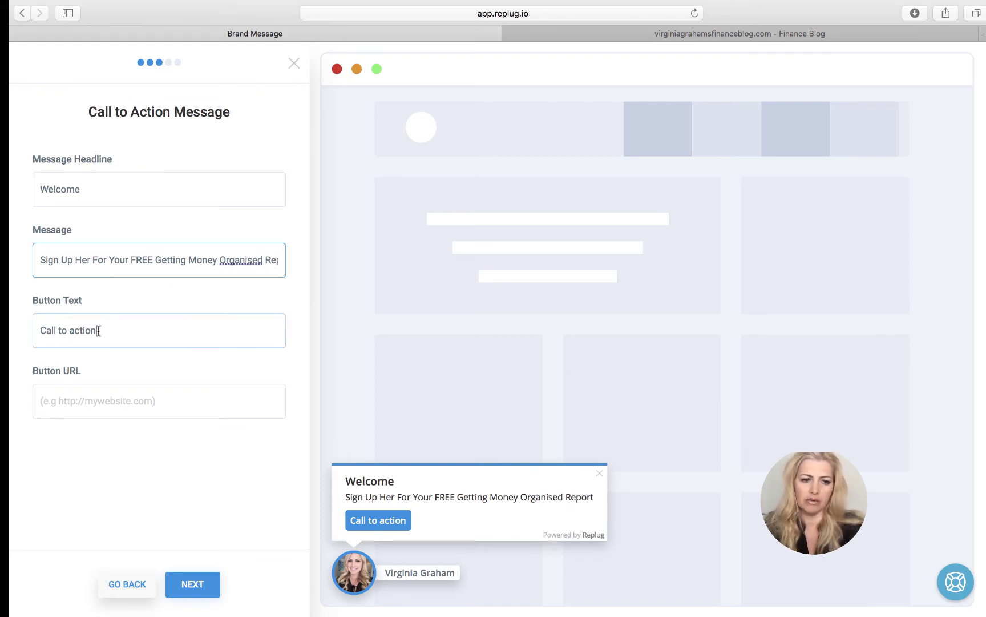
{"action": "left_click_drag", "start_coordinate": [97, 331], "coordinate": [20, 323]}
{"action": "type", "text": "Sign ME Up"}
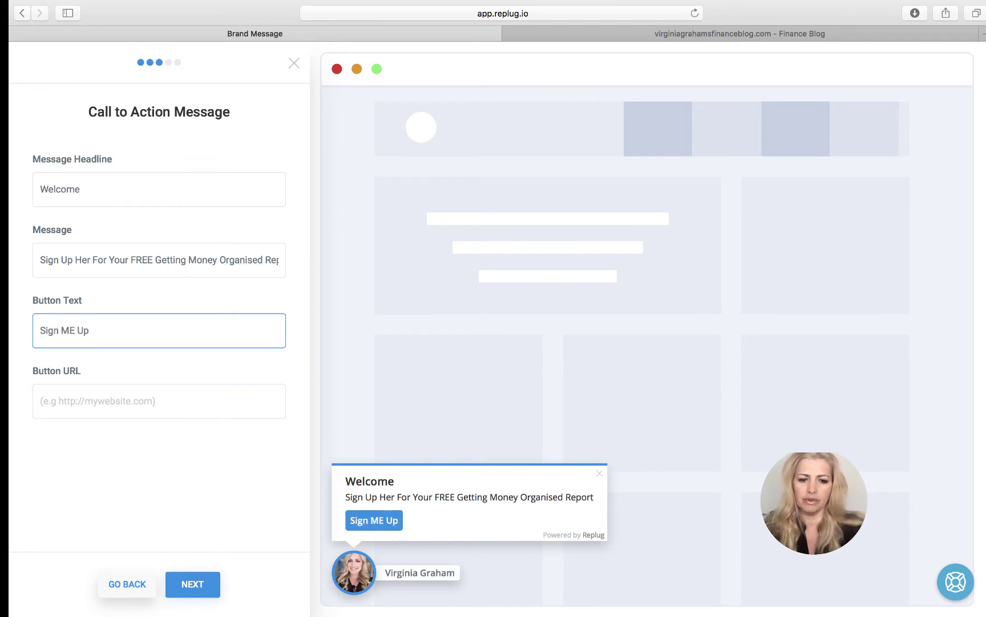
{"action": "type", "text": "!"}
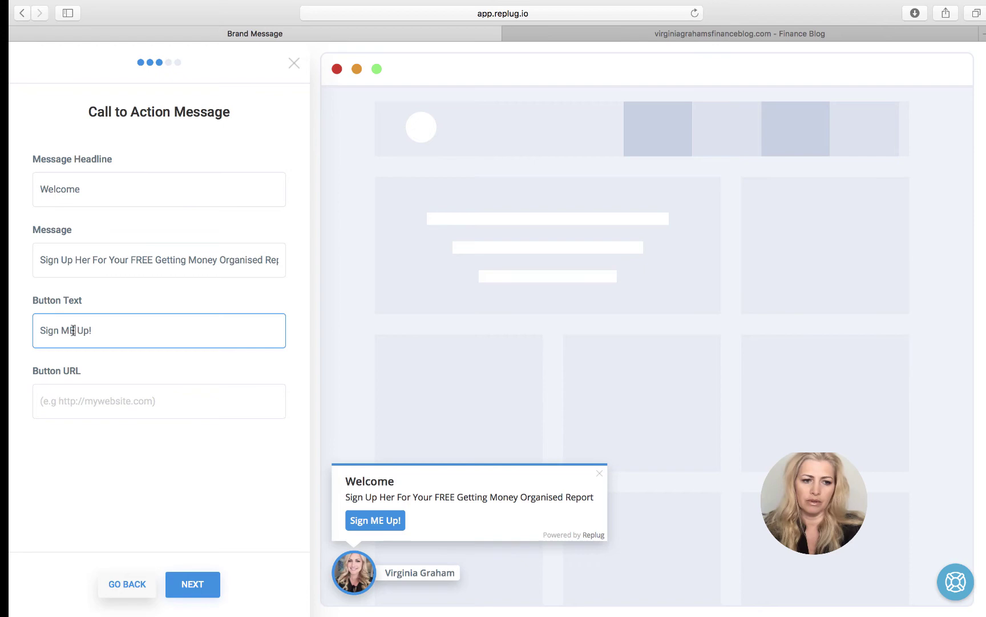
{"action": "left_click", "coordinate": [73, 330]}
{"action": "key", "text": "BackSpace"}
{"action": "type", "text": "e"}
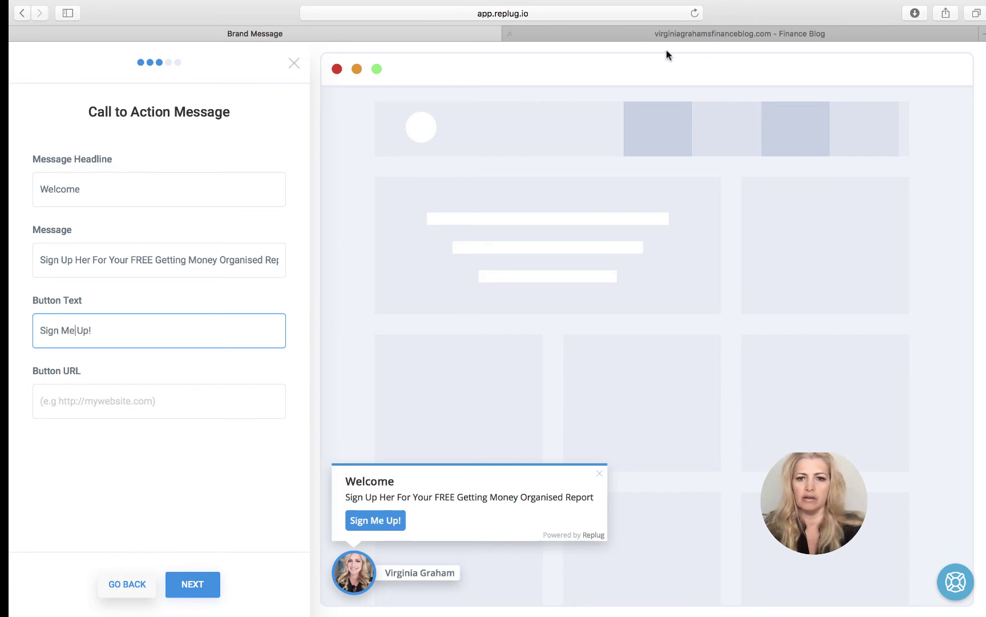
- Copy the finance blog's address into the Button URL field and continue to customization
{"action": "left_click", "coordinate": [662, 33]}
{"action": "left_click", "coordinate": [469, 14]}
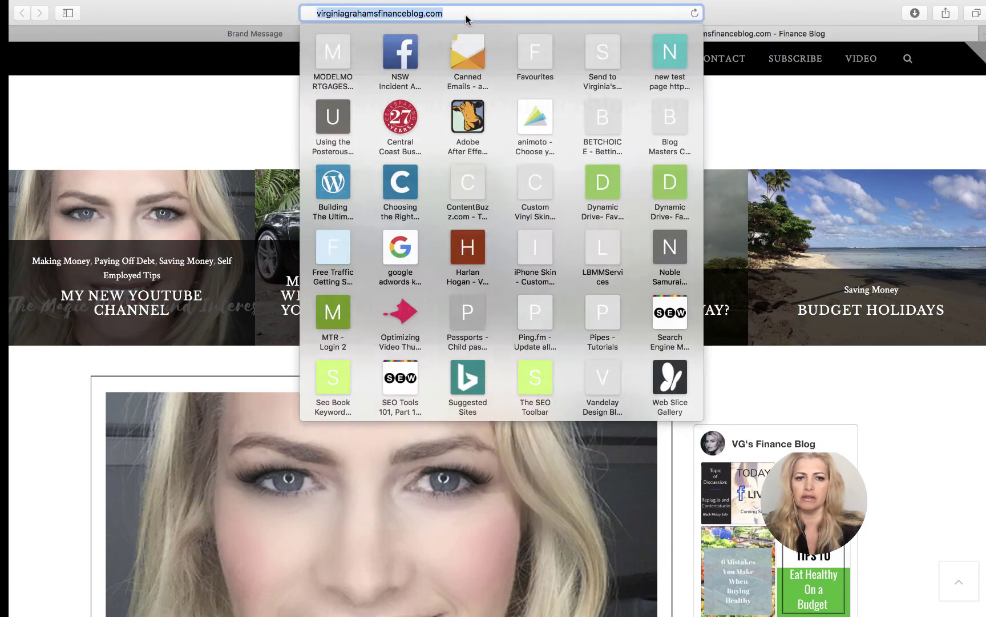
{"action": "right_click", "coordinate": [420, 12]}
{"action": "left_click", "coordinate": [435, 30]}
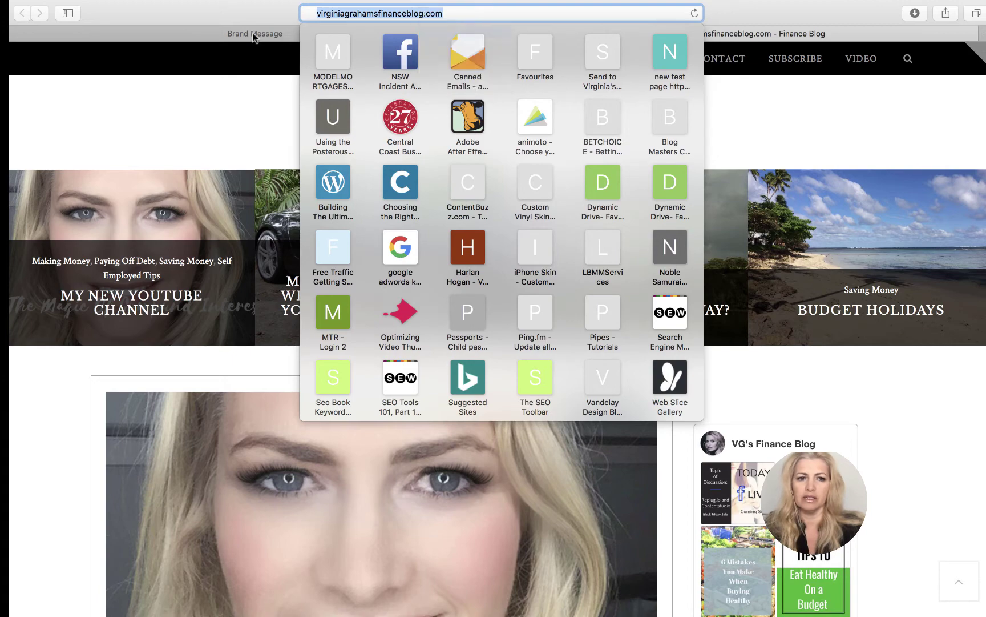
{"action": "left_click", "coordinate": [255, 35]}
{"action": "right_click", "coordinate": [43, 400]}
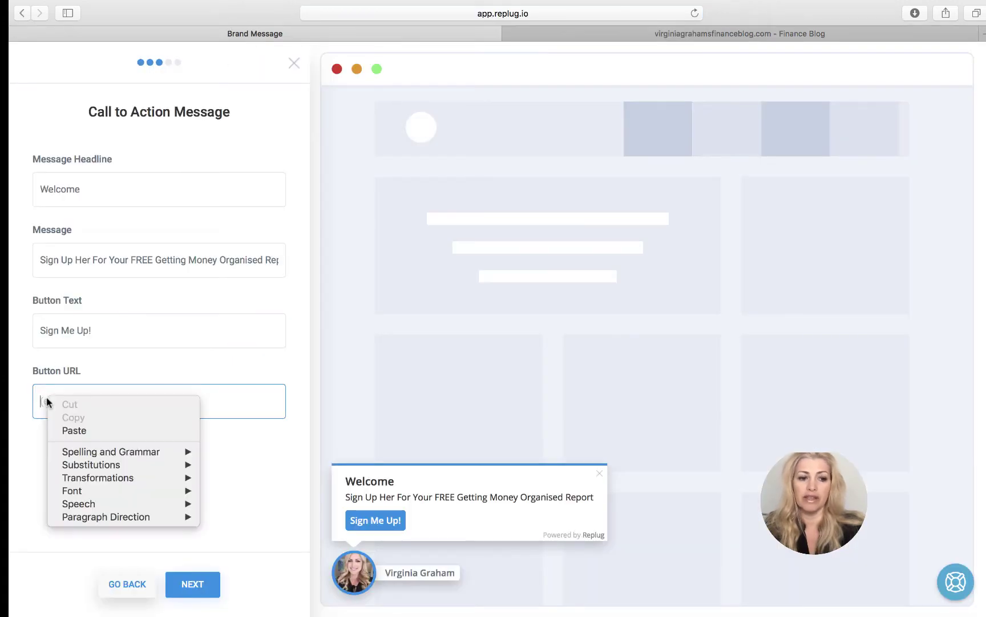
{"action": "left_click", "coordinate": [81, 432]}
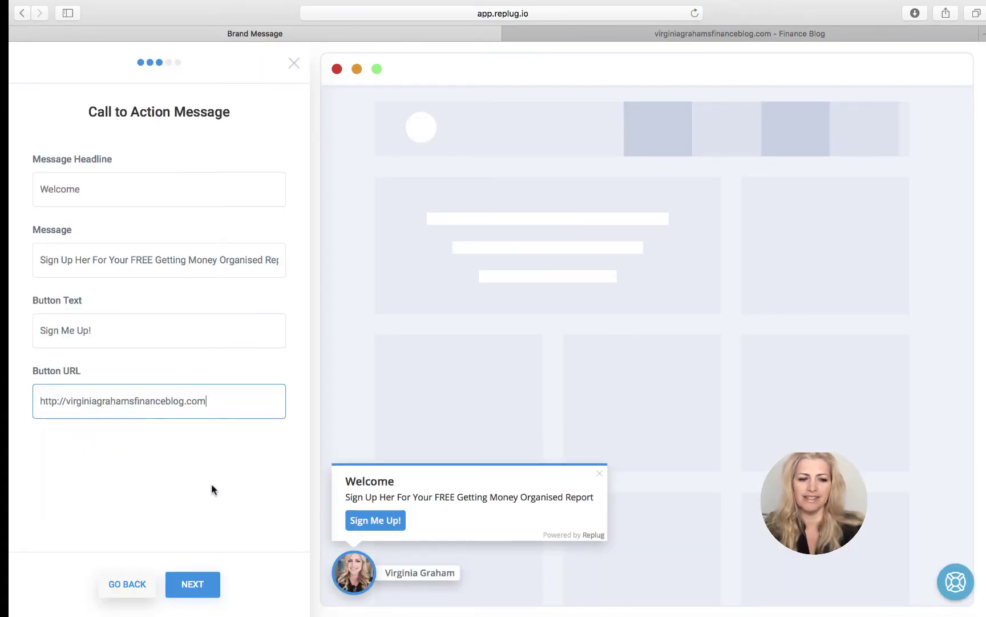
{"action": "left_click", "coordinate": [193, 584]}
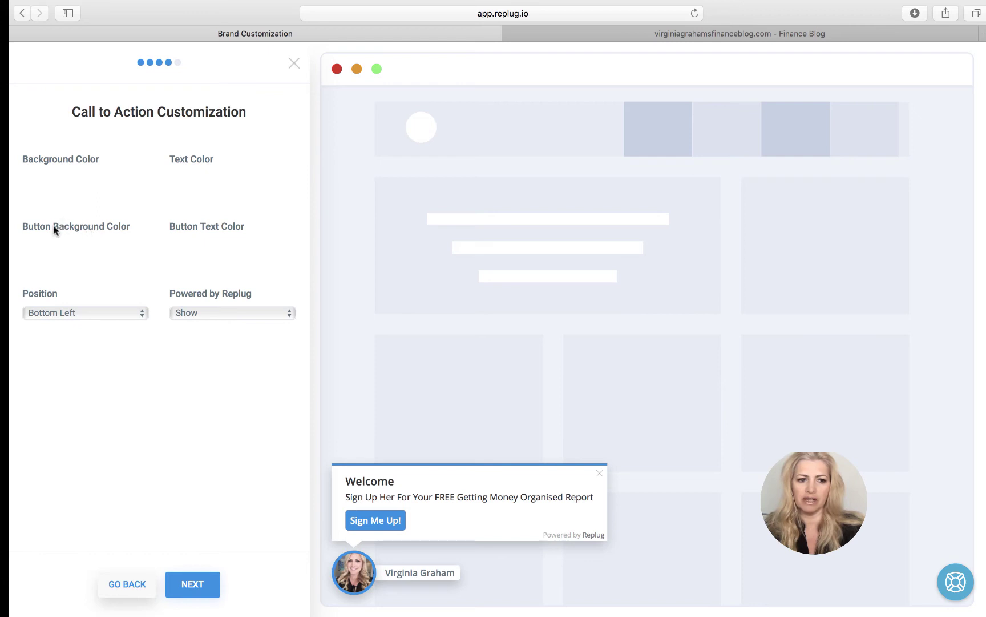
- Pick a light rose pink from the colour wheel as the button background colour
{"action": "left_click", "coordinate": [50, 244]}
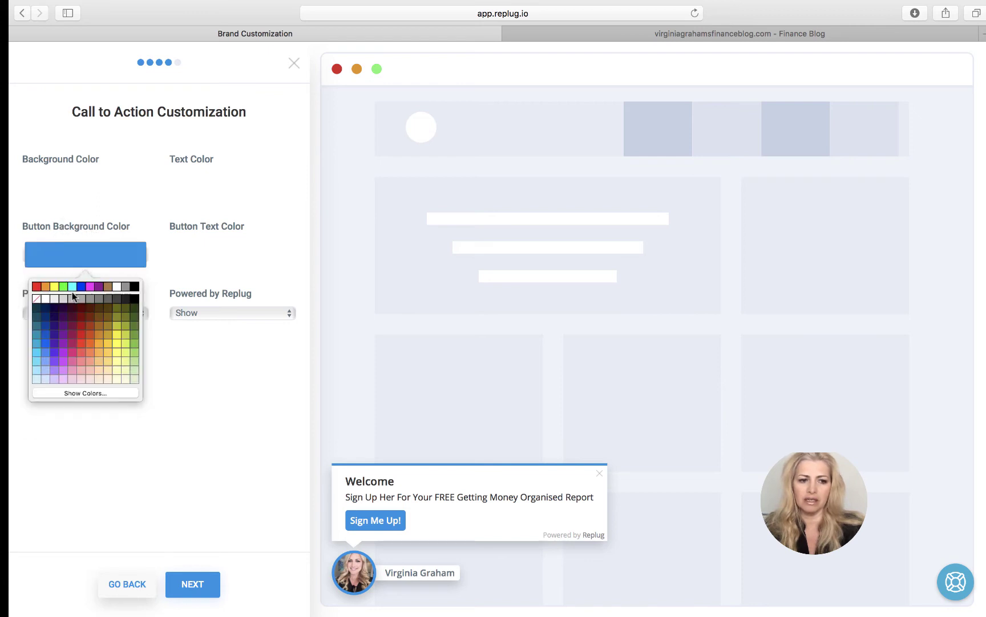
{"action": "left_click", "coordinate": [85, 393]}
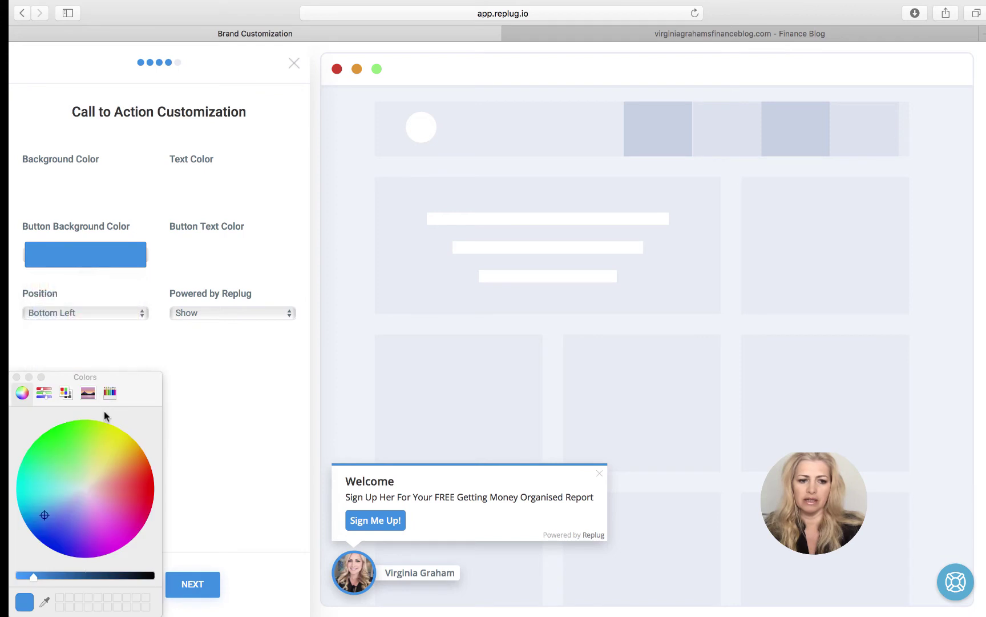
{"action": "left_click", "coordinate": [110, 512]}
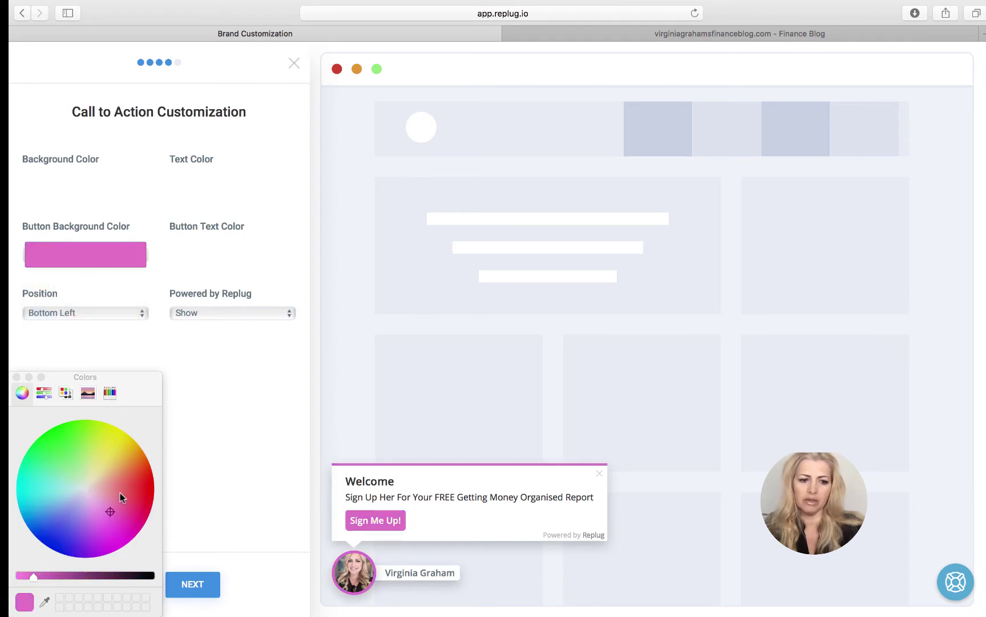
{"action": "left_click", "coordinate": [120, 498]}
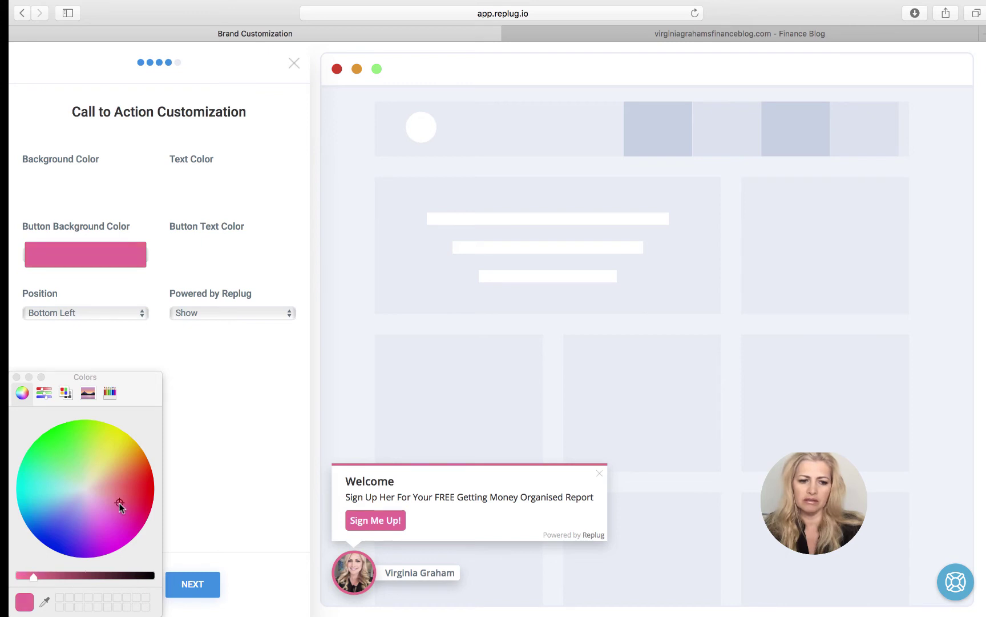
{"action": "left_click", "coordinate": [111, 506]}
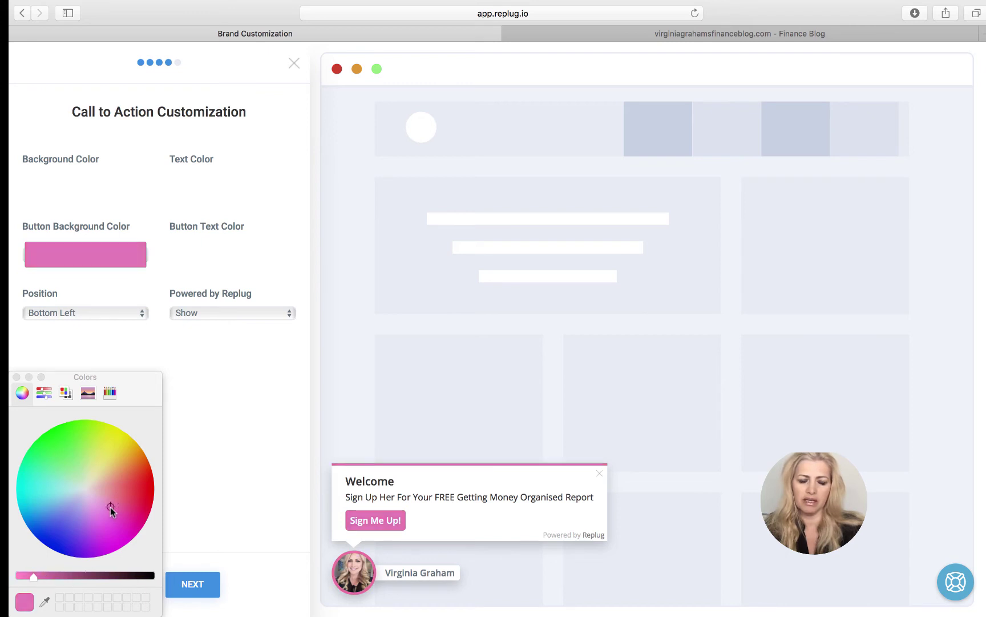
{"action": "mouse_move", "coordinate": [110, 507]}
{"action": "left_mouse_down"}
{"action": "mouse_move", "coordinate": [107, 496]}
{"action": "mouse_move", "coordinate": [118, 511]}
{"action": "left_mouse_up"}
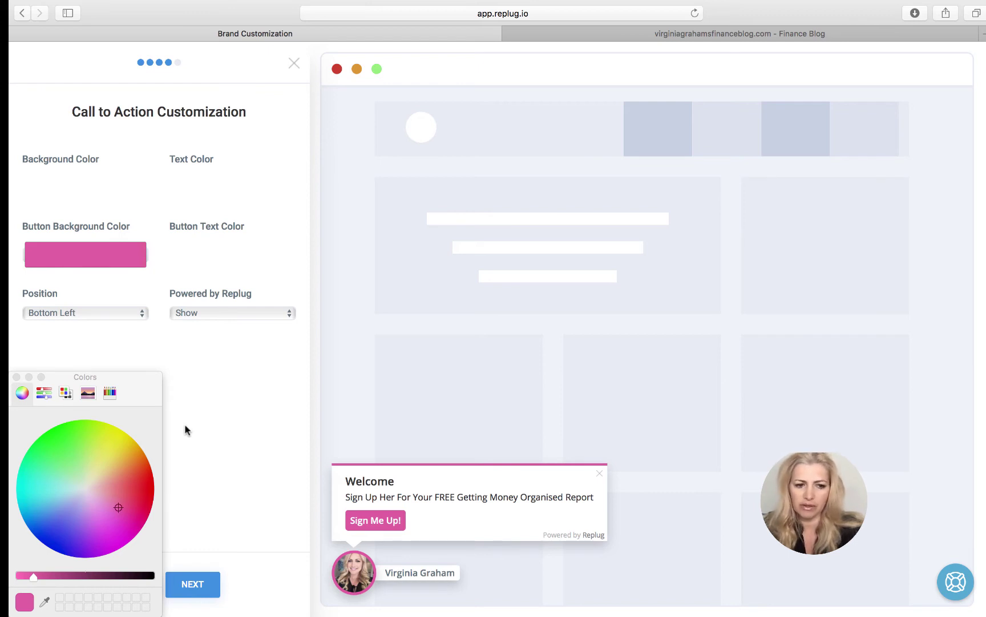
{"action": "left_click", "coordinate": [16, 377]}
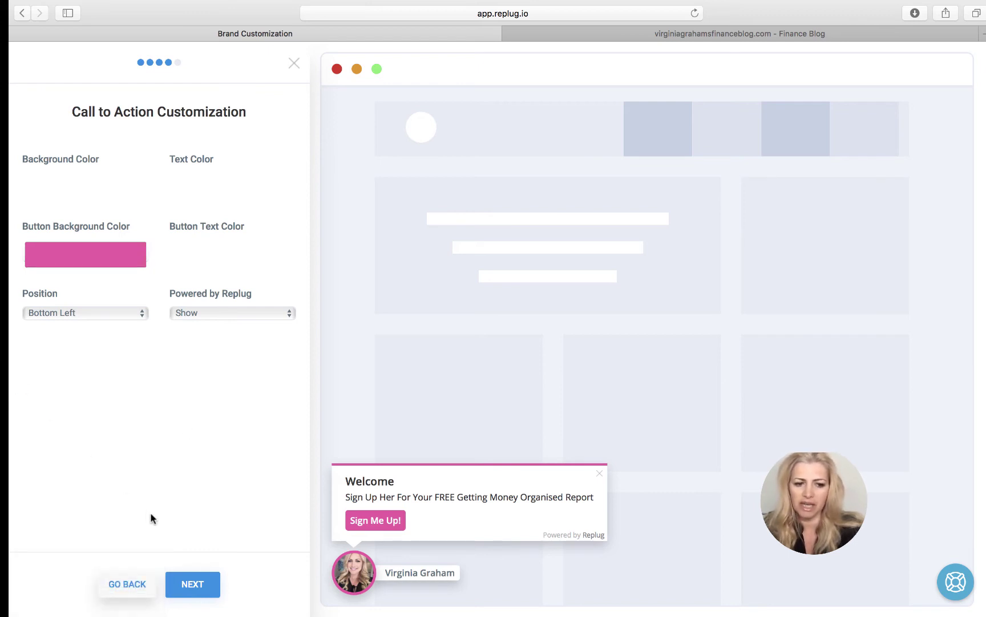
- Set the call to action to appear after 1 second
{"action": "left_click", "coordinate": [194, 584]}
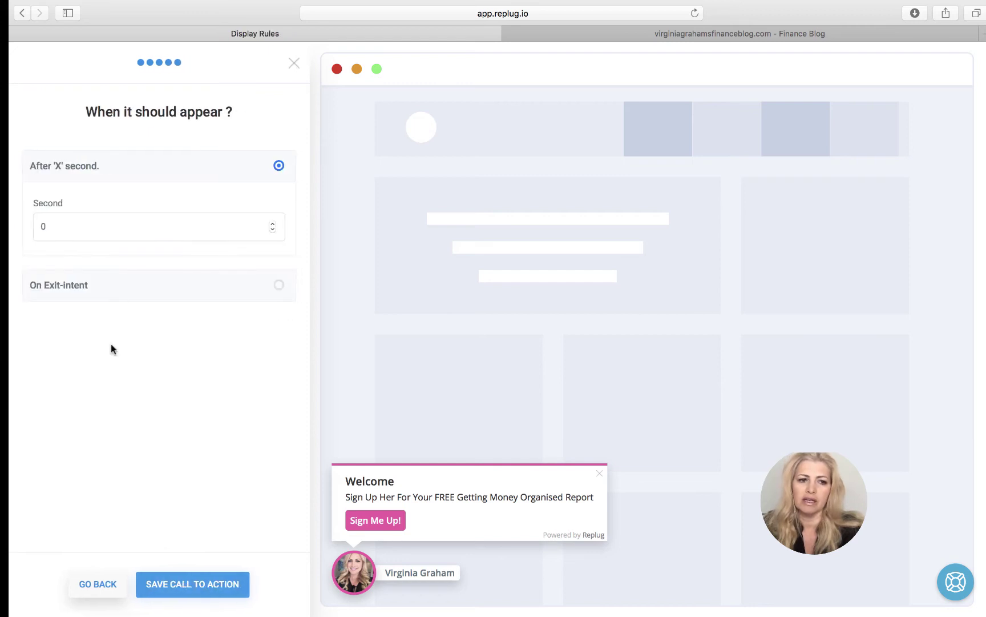
{"action": "left_click", "coordinate": [272, 224]}
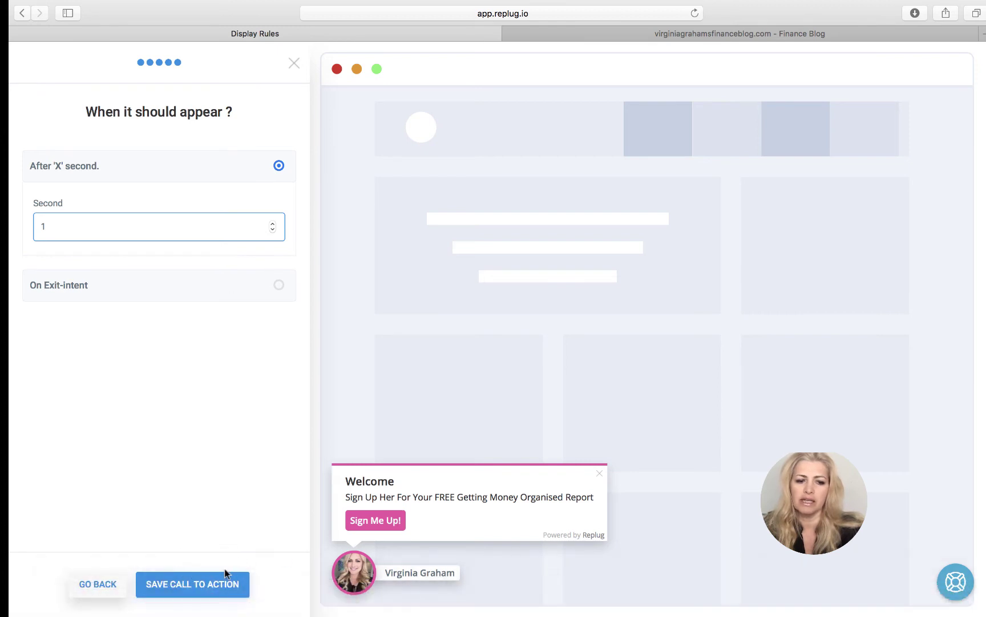
{"action": "left_click", "coordinate": [110, 582]}
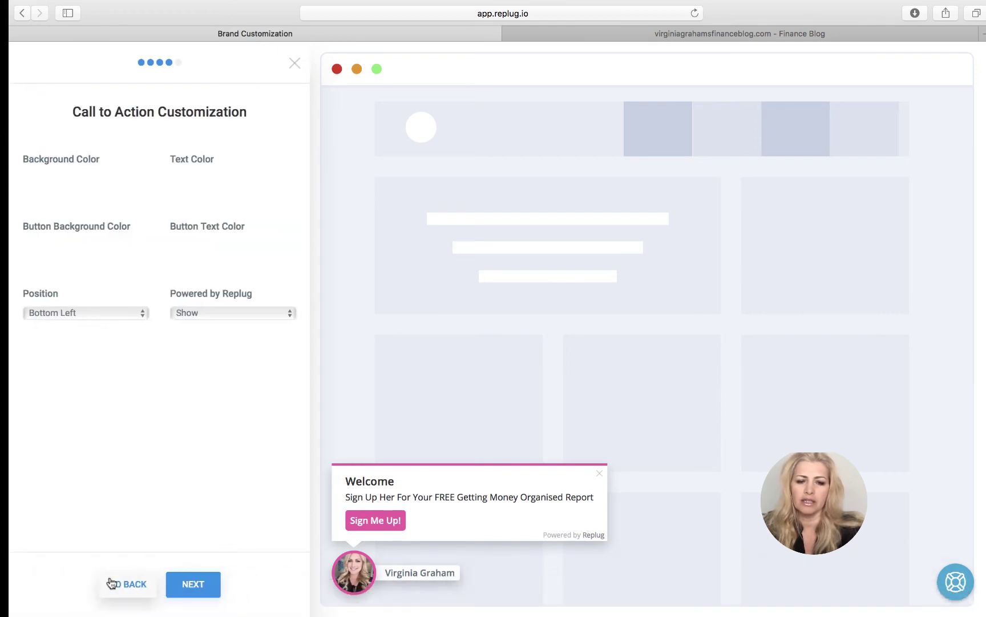
- Place it at Bottom Right, hide Powered by Replug, and save the call to action
{"action": "left_click", "coordinate": [103, 310]}
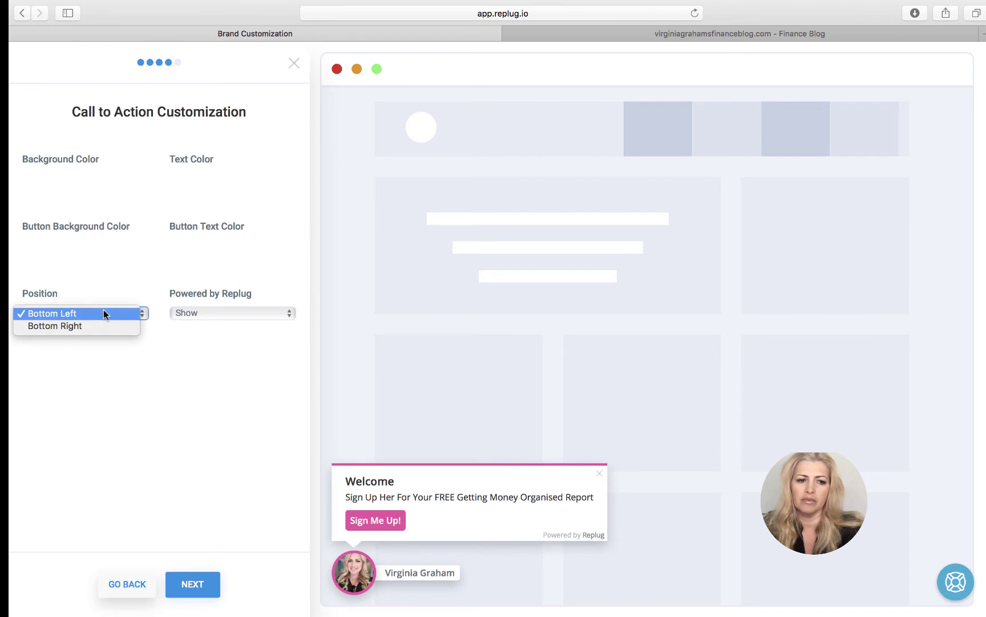
{"action": "key", "text": "Escape"}
{"action": "key", "text": "Down"}
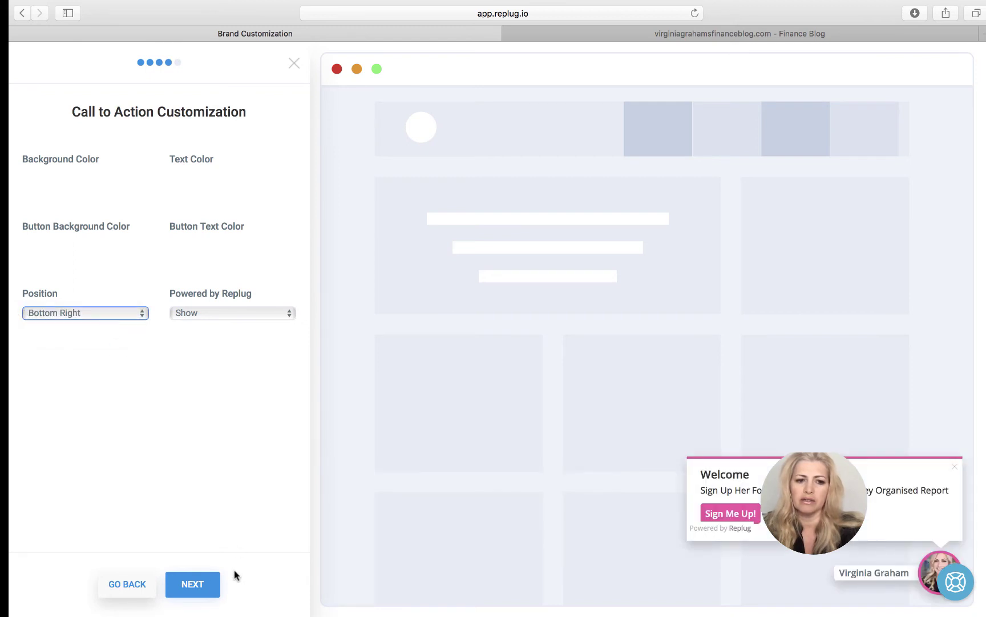
{"action": "left_click", "coordinate": [287, 313]}
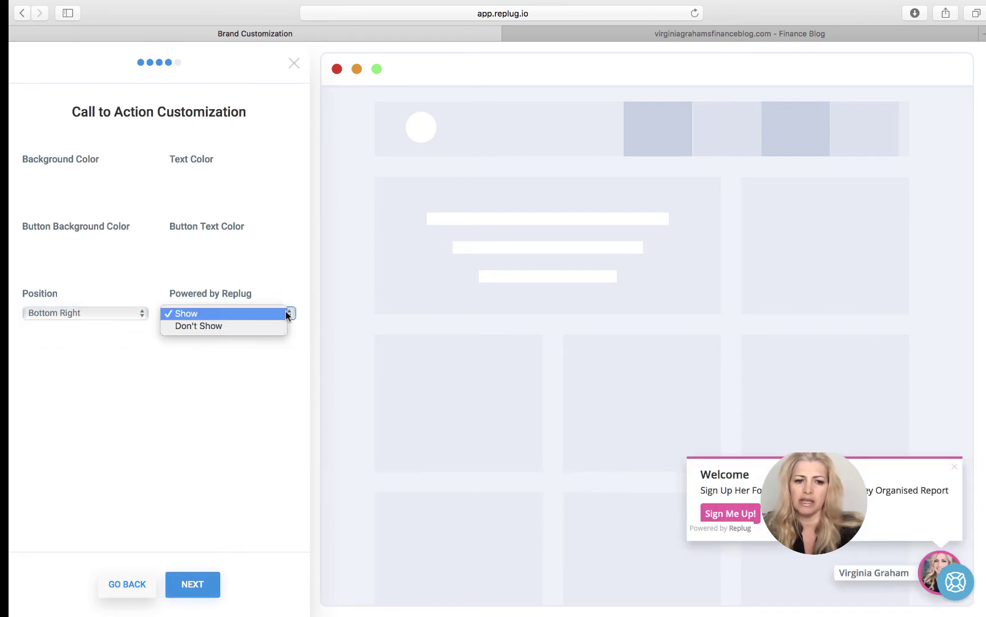
{"action": "left_click", "coordinate": [275, 325]}
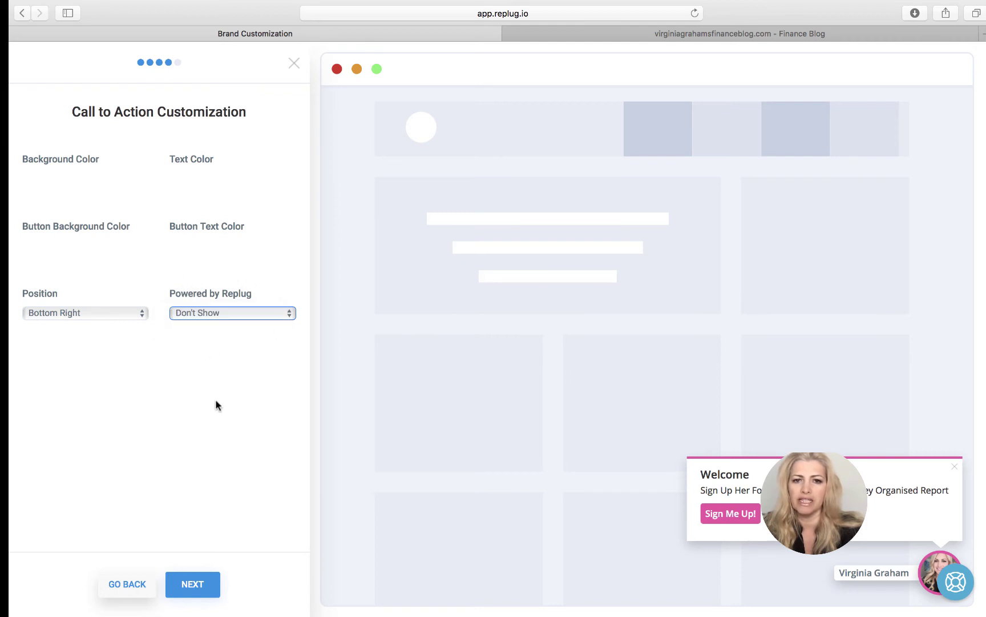
{"action": "left_click", "coordinate": [201, 591]}
{"action": "left_click", "coordinate": [202, 592]}
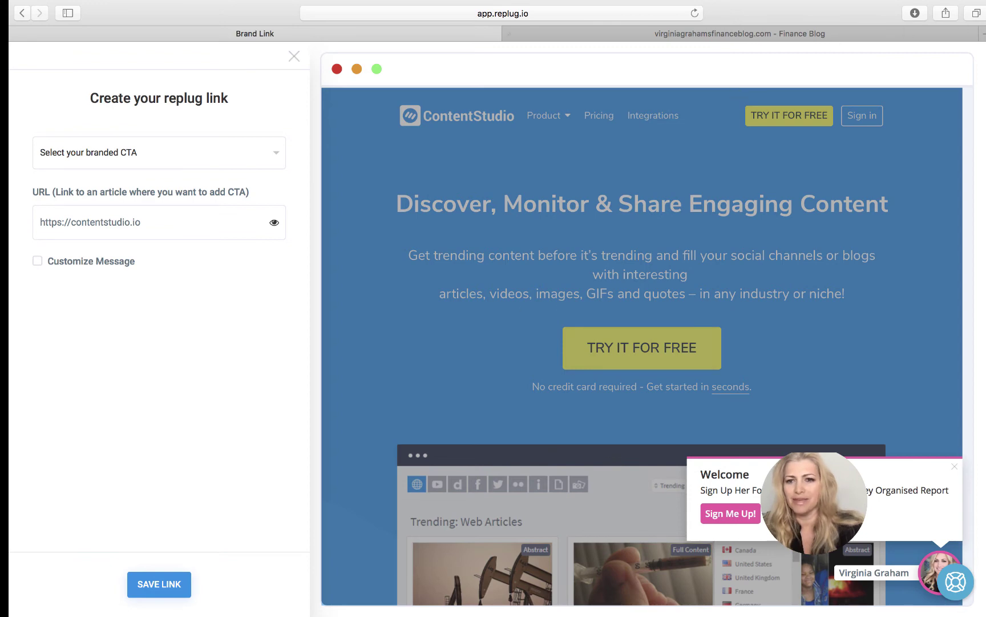
- Open a new Safari tab and load the gooddeeds.com.au site
{"action": "left_click", "coordinate": [983, 33]}
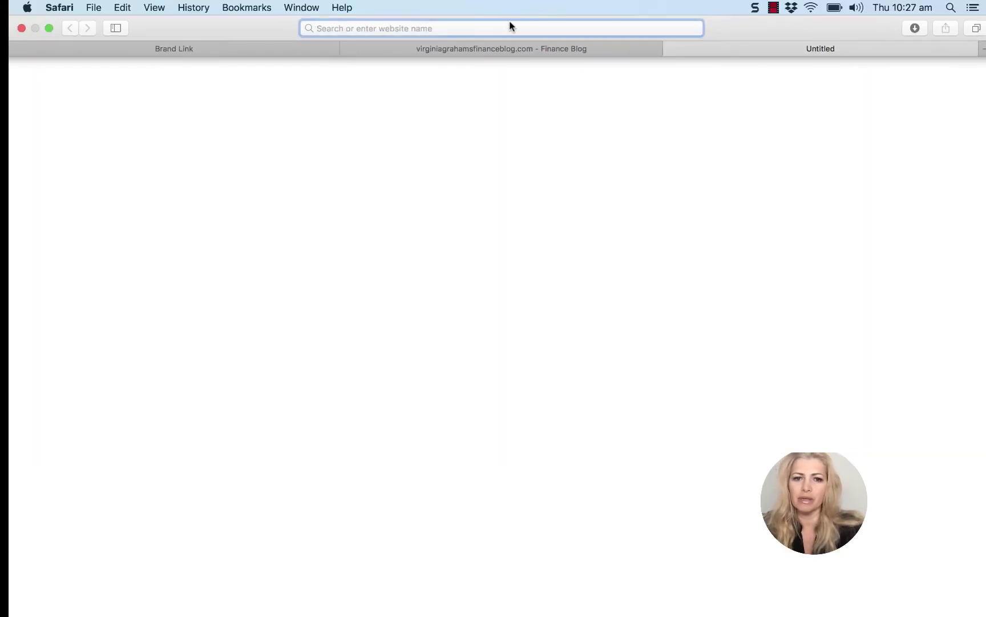
{"action": "left_click", "coordinate": [510, 23]}
{"action": "type", "text": "gooddeeds.com.au"}
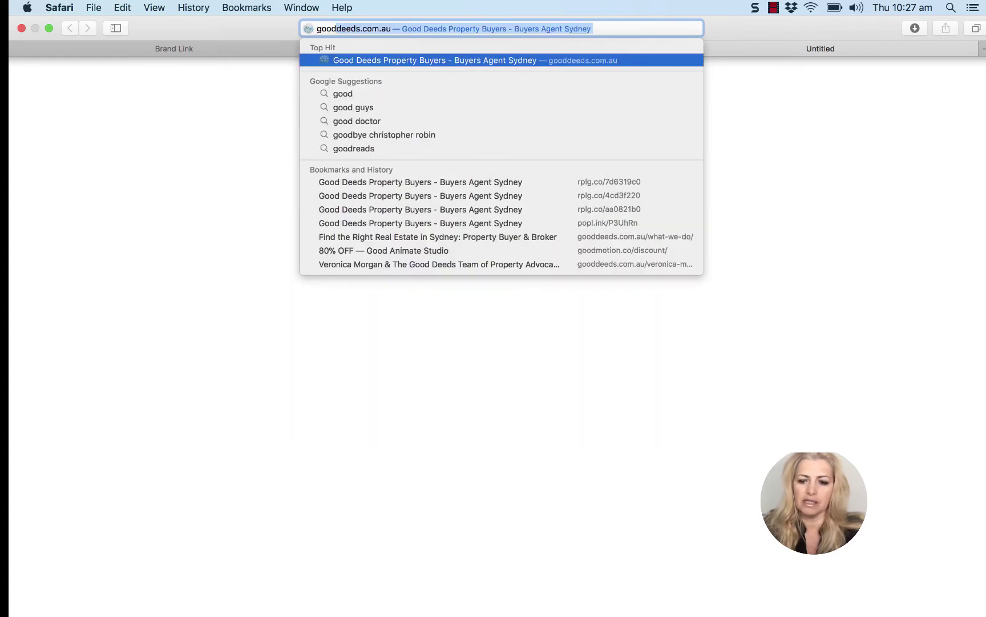
{"action": "key", "text": "Return"}
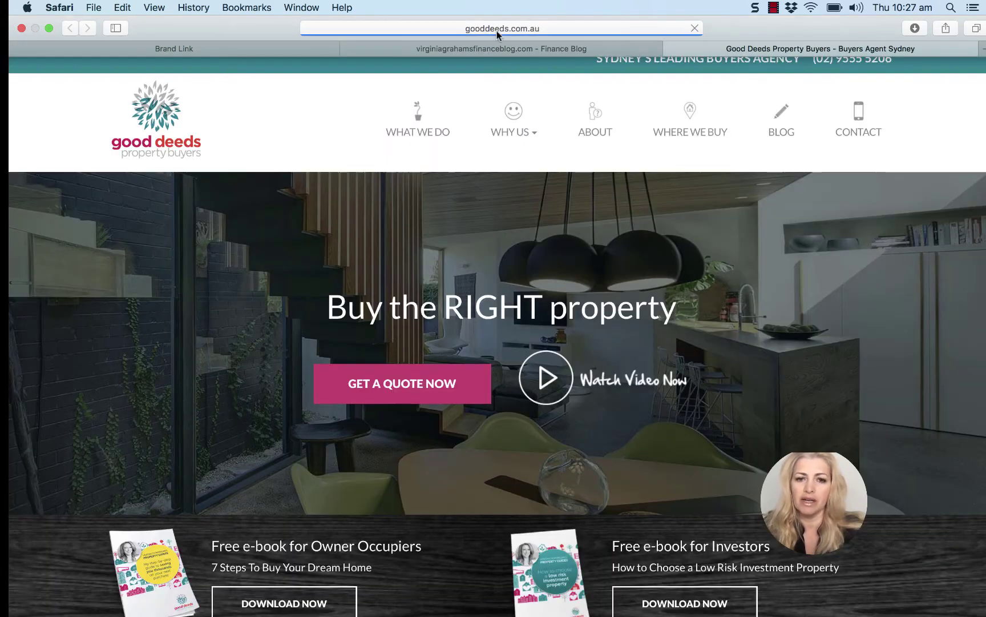
- Copy the gooddeeds.com.au web address and return to the Replug link form
{"action": "left_click", "coordinate": [498, 28]}
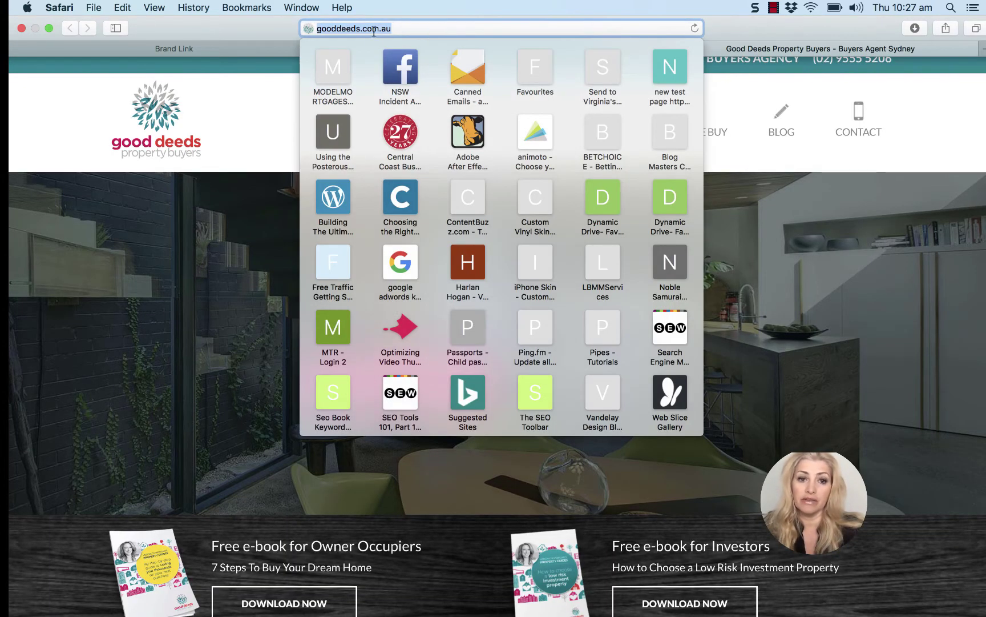
{"action": "right_click", "coordinate": [374, 36]}
{"action": "left_click", "coordinate": [395, 47]}
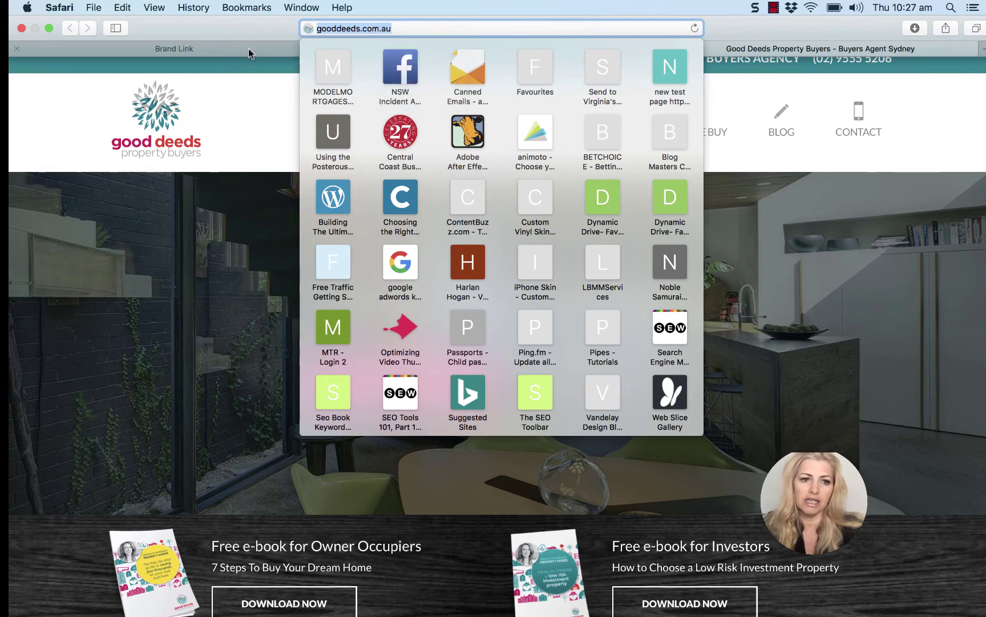
{"action": "left_click", "coordinate": [247, 50]}
{"action": "left_click", "coordinate": [155, 220]}
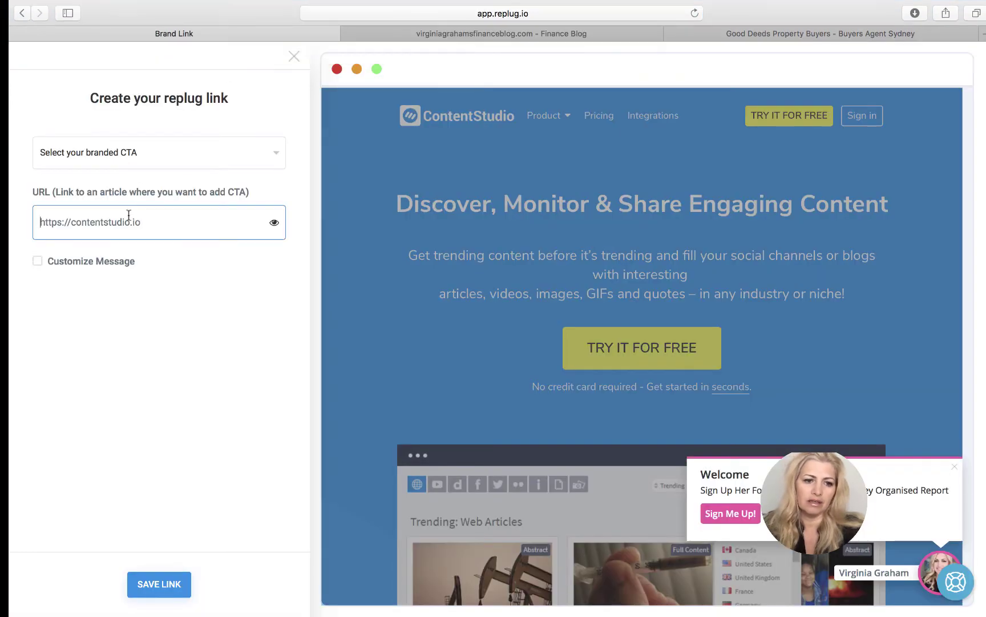
{"action": "left_click_drag", "start_coordinate": [41, 223], "coordinate": [169, 224]}
{"action": "key", "text": "BackSpace"}
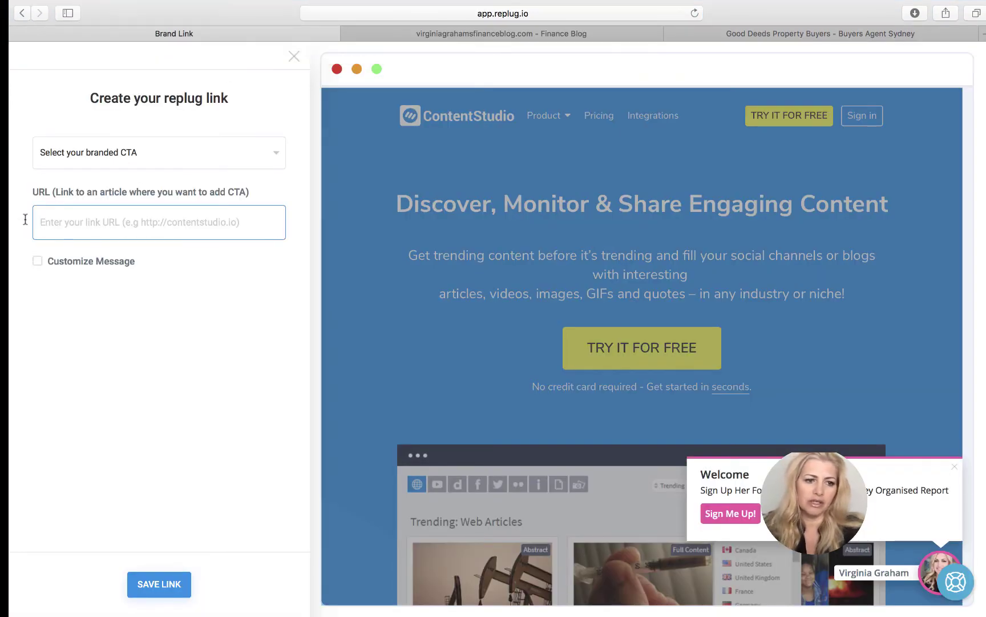
{"action": "right_click", "coordinate": [44, 221]}
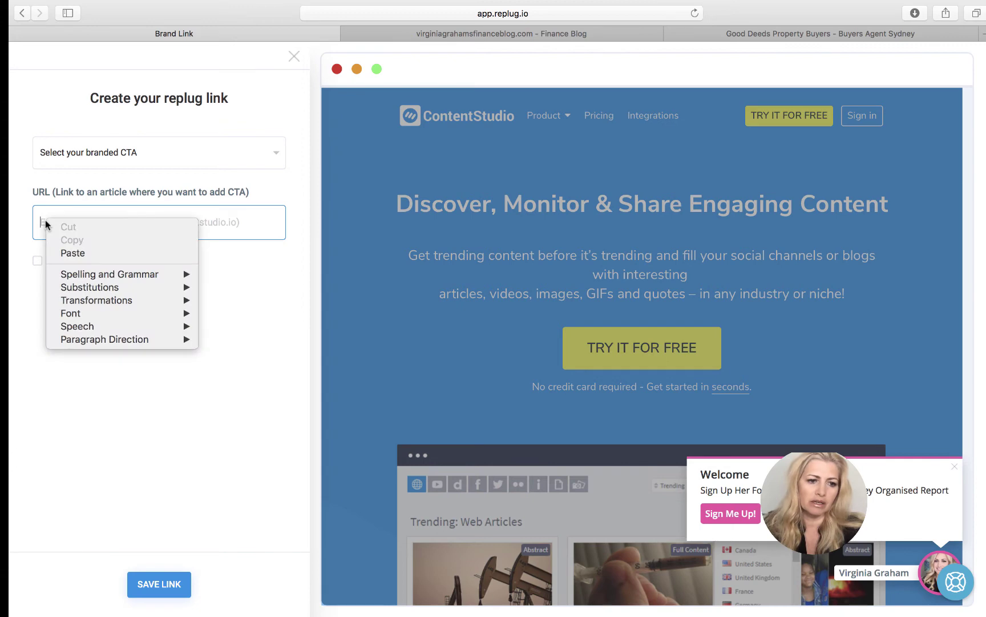
{"action": "left_click", "coordinate": [72, 249]}
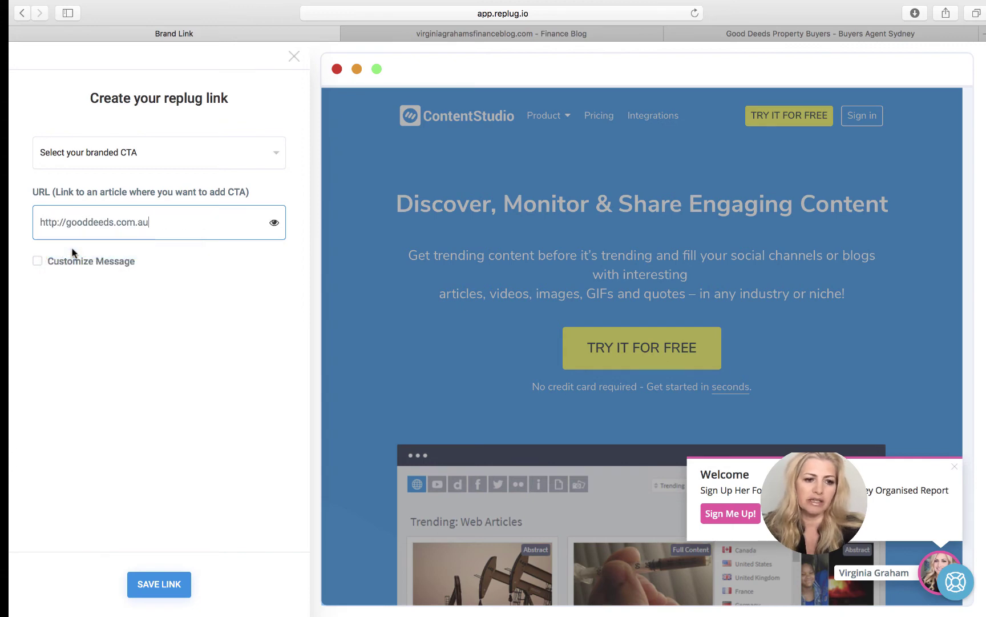
- Try saving the link, preview the Good Deeds destination, and open the branded CTA list
{"action": "left_click", "coordinate": [170, 588]}
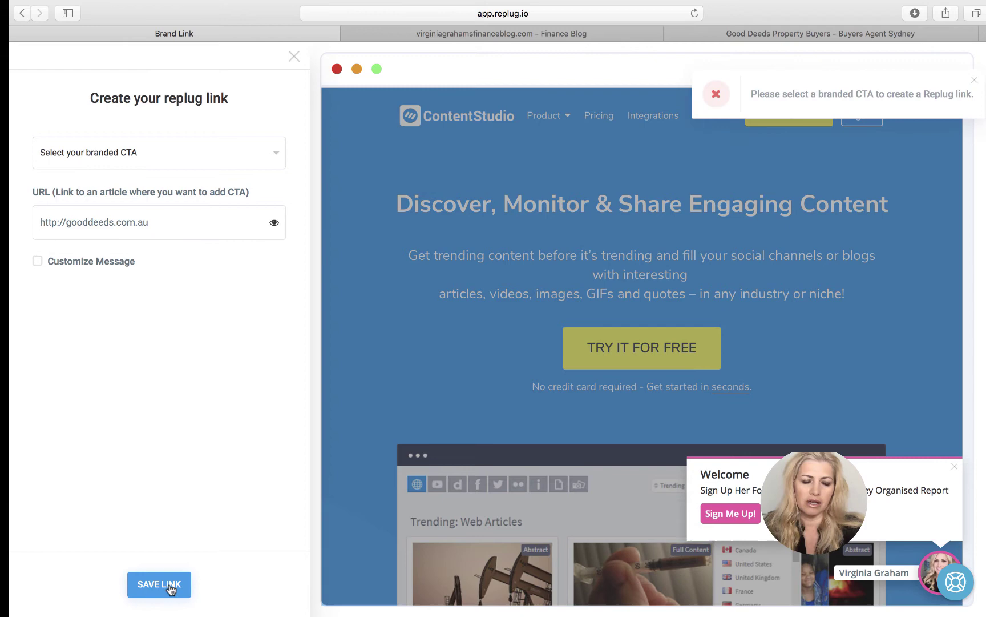
{"action": "left_click", "coordinate": [276, 223]}
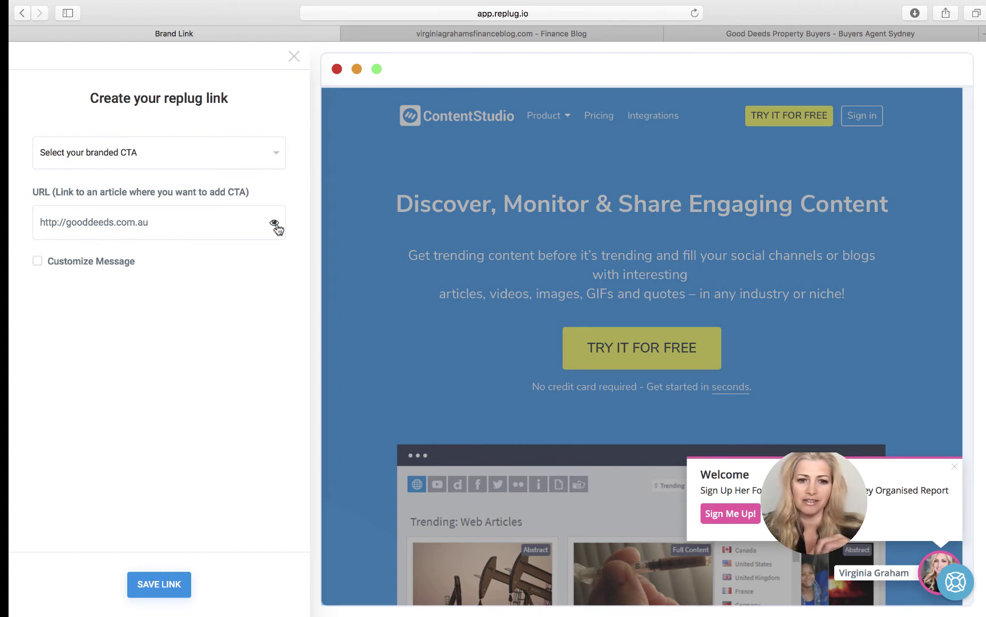
{"action": "left_click", "coordinate": [275, 225]}
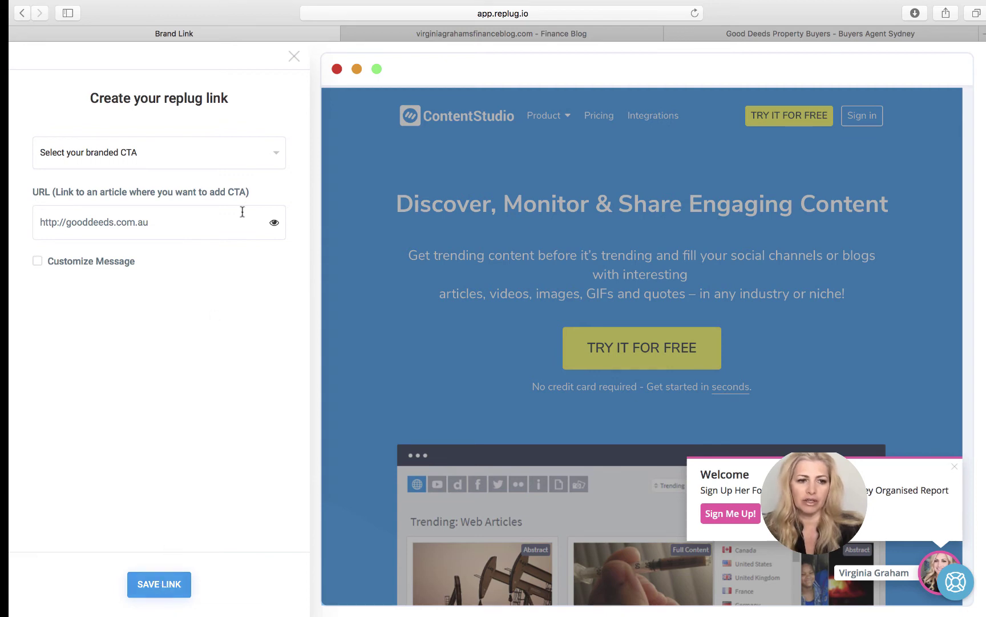
{"action": "left_click", "coordinate": [239, 164]}
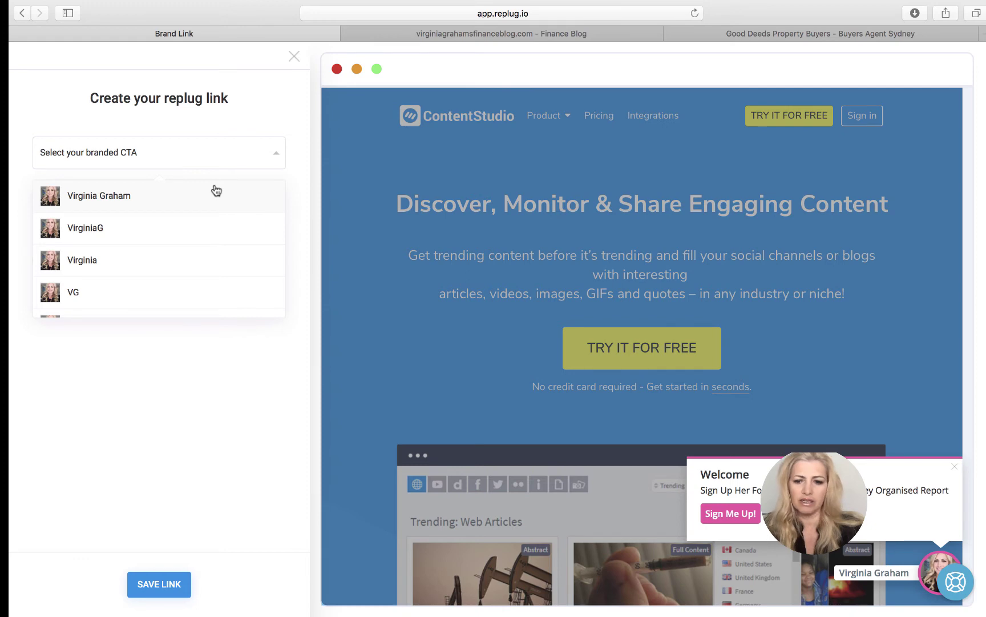
- Pick the branded CTA, save the Good Deeds link, and copy its short link
{"action": "left_click", "coordinate": [216, 191]}
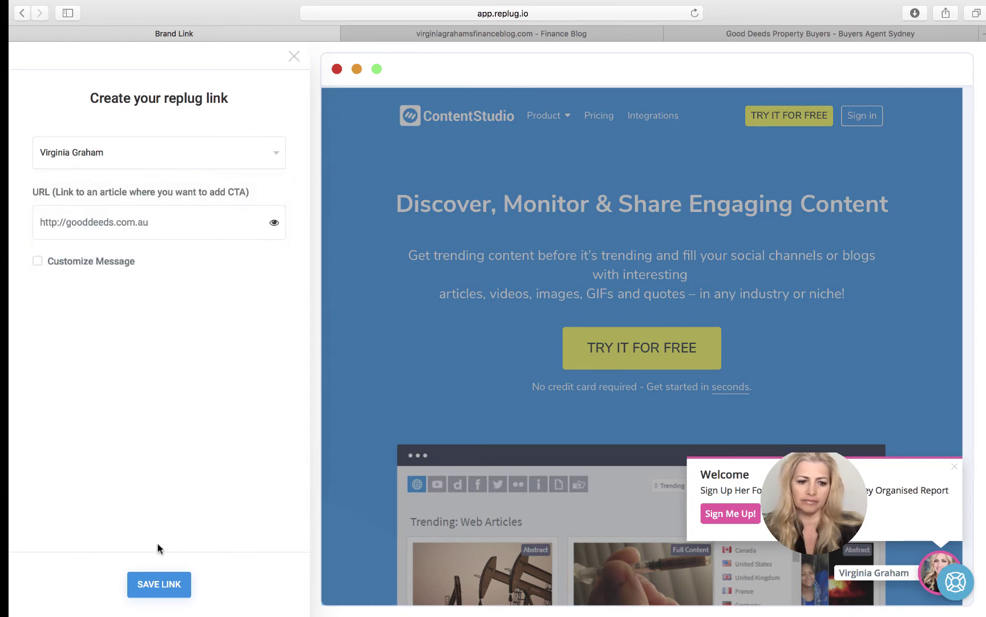
{"action": "left_click", "coordinate": [162, 587]}
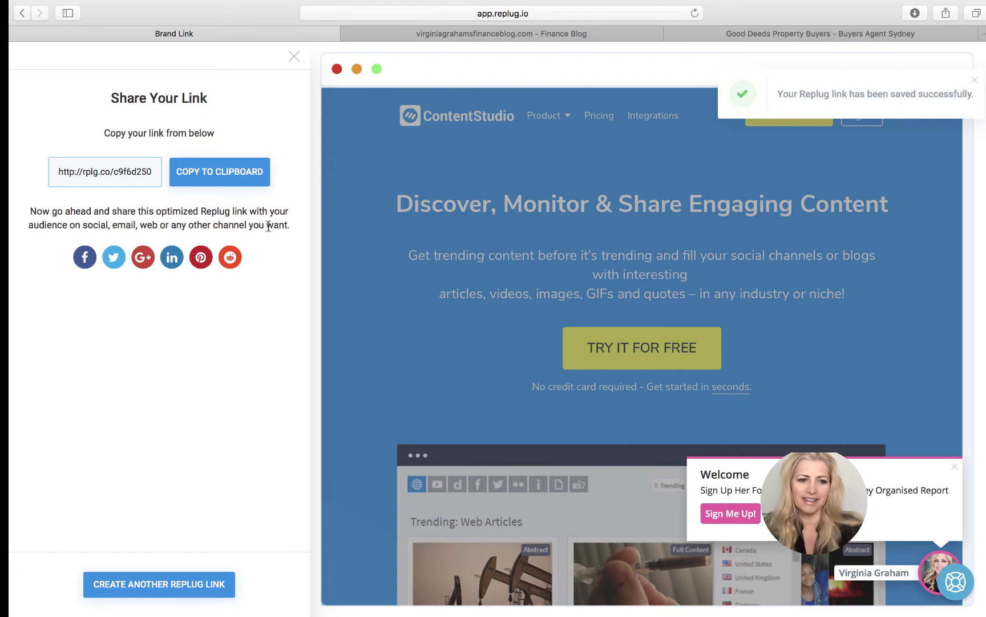
{"action": "left_click", "coordinate": [217, 184]}
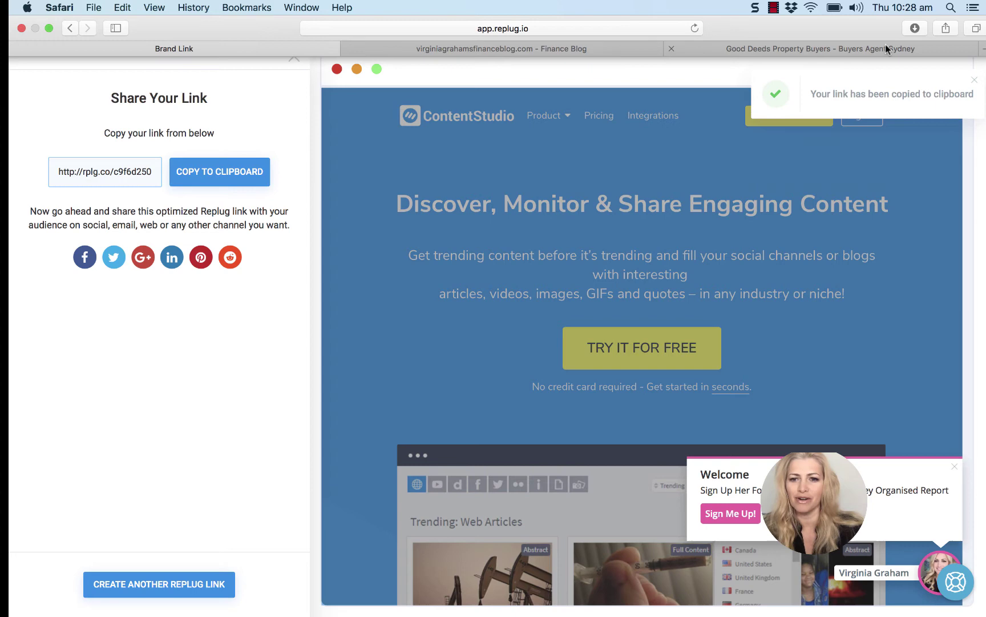
- Load the copied rplg.co short link in a new Safari tab
{"action": "left_click", "coordinate": [982, 48]}
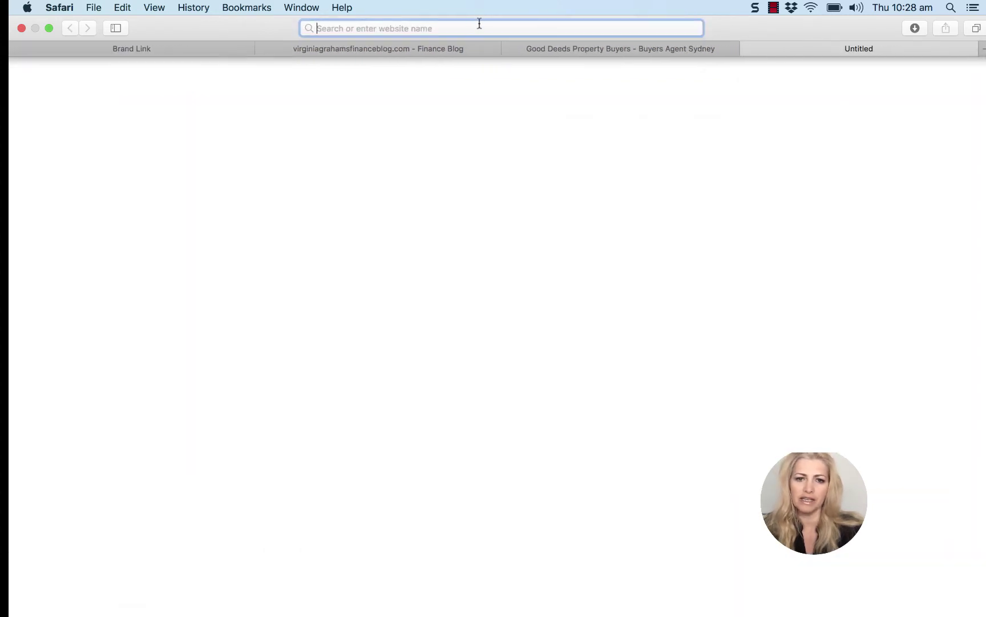
{"action": "right_click", "coordinate": [413, 30]}
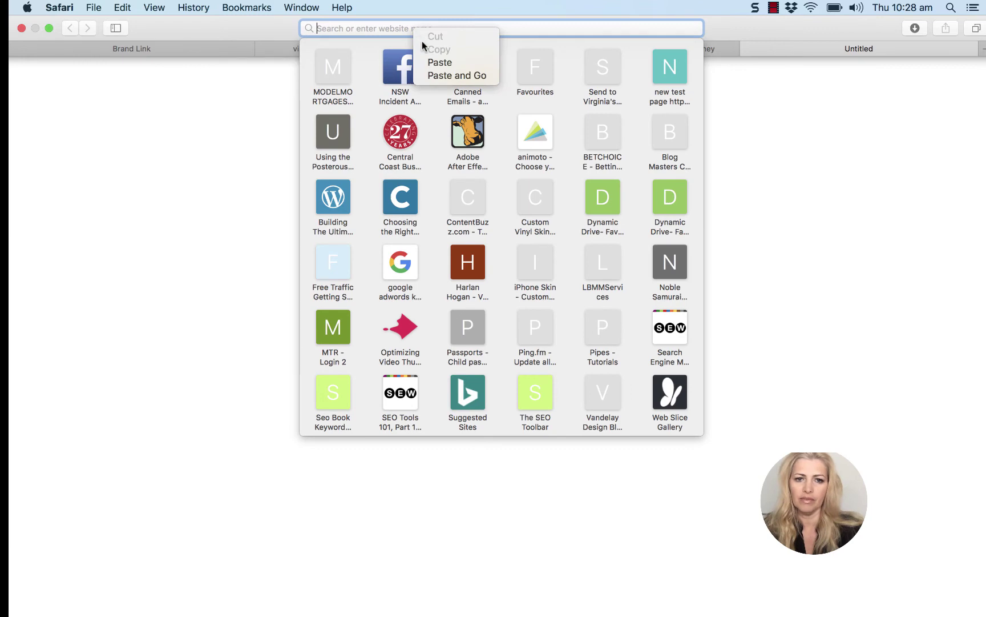
{"action": "left_click", "coordinate": [464, 77]}
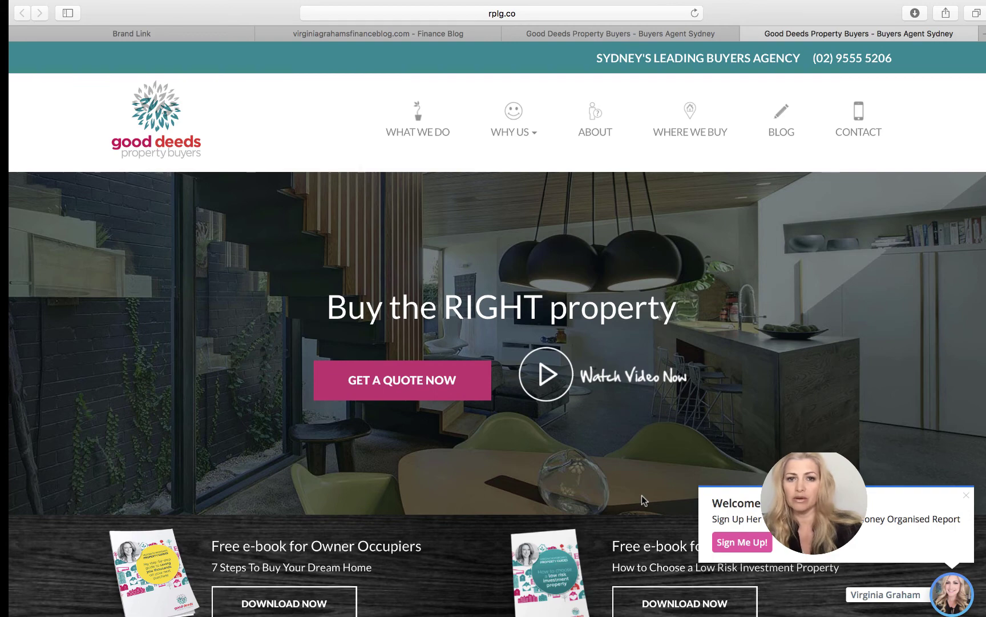
- Close Replug's Share Your Link panel to view the links list, then open a blank tab
{"action": "left_click", "coordinate": [108, 37]}
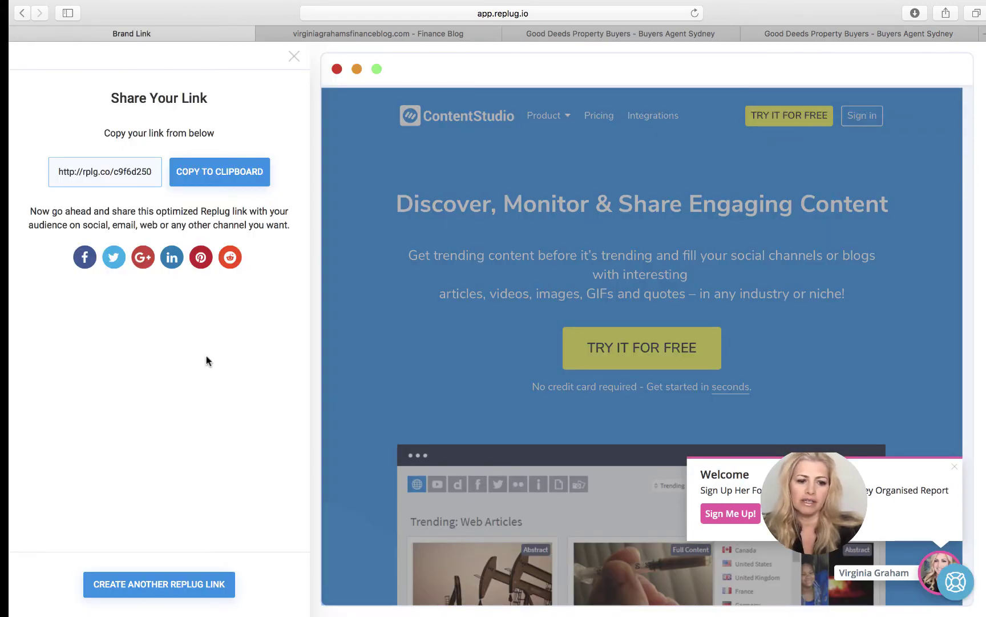
{"action": "left_click", "coordinate": [293, 57]}
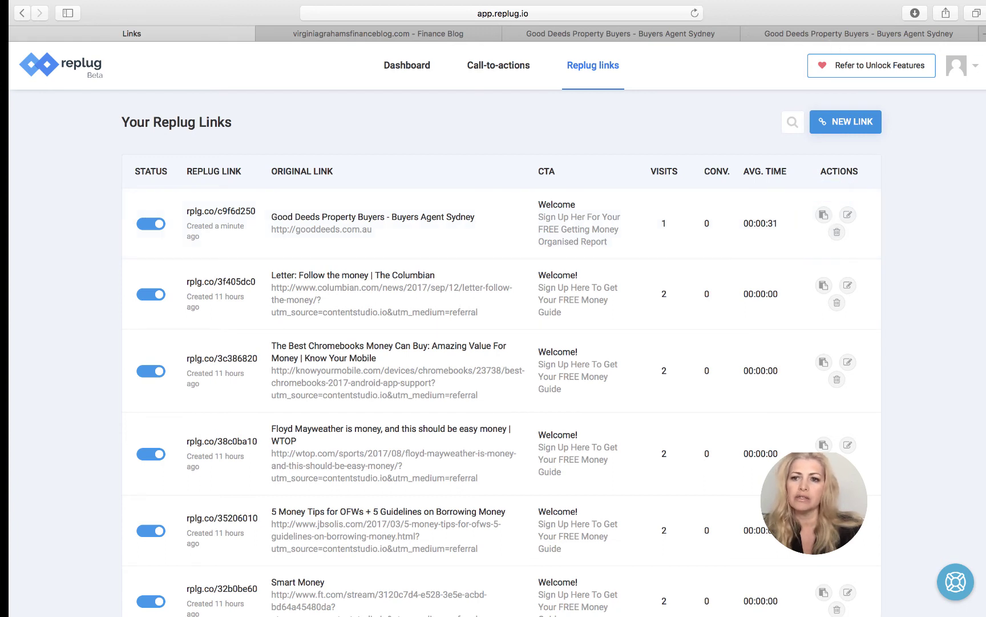
{"action": "key", "text": "super+t"}
- Go to contentstudio.io and sign in
{"action": "left_click", "coordinate": [499, 26]}
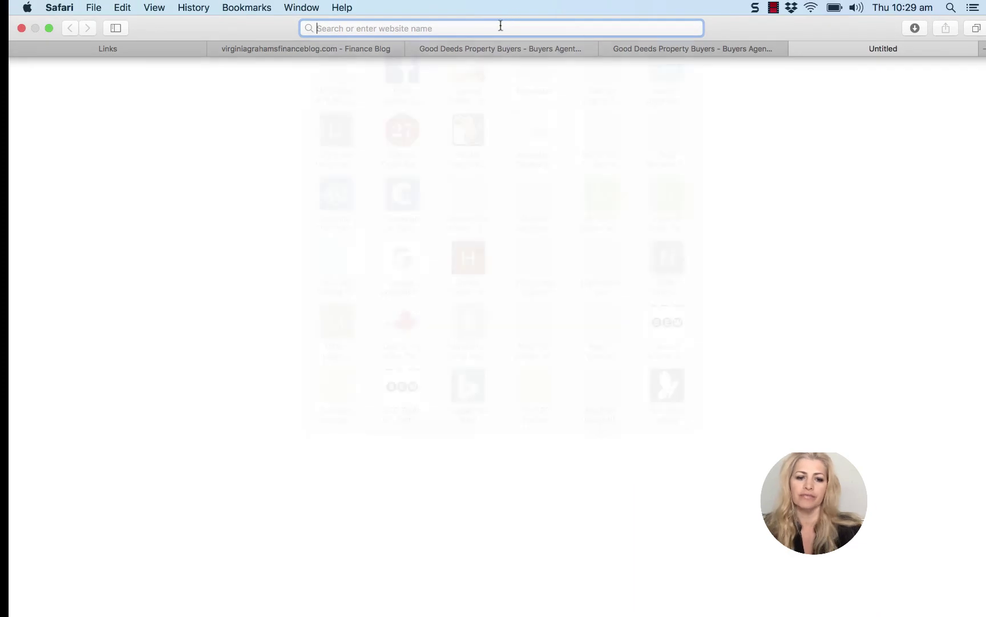
{"action": "type", "text": "conte"}
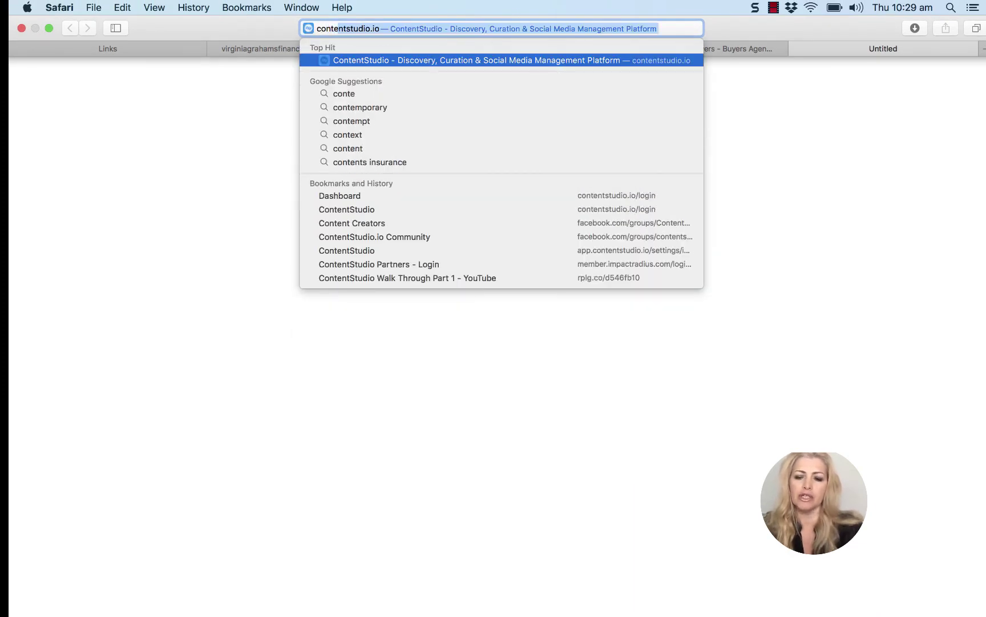
{"action": "key", "text": "Return"}
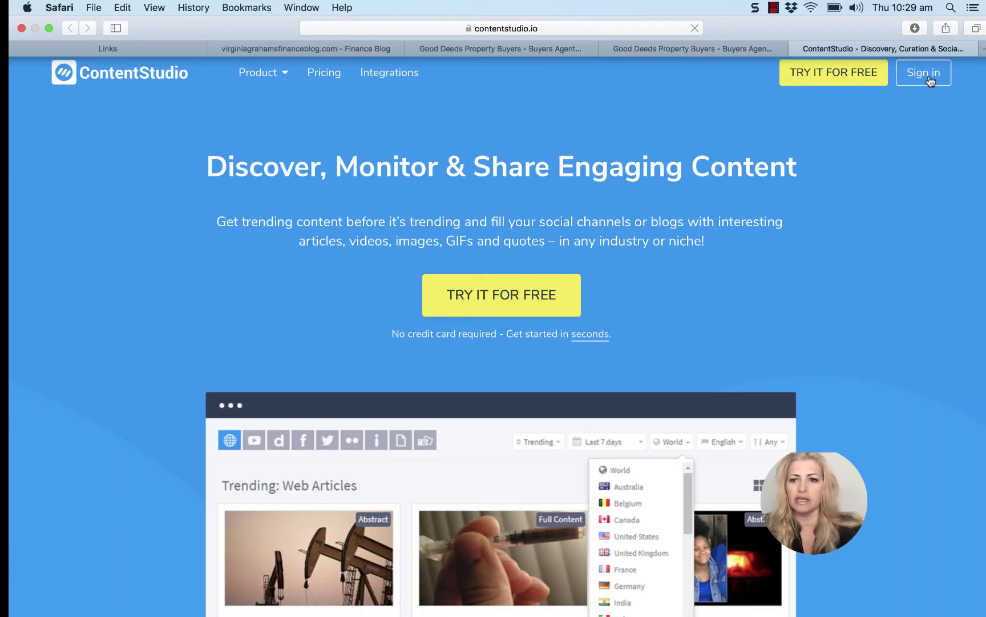
{"action": "left_click", "coordinate": [931, 76]}
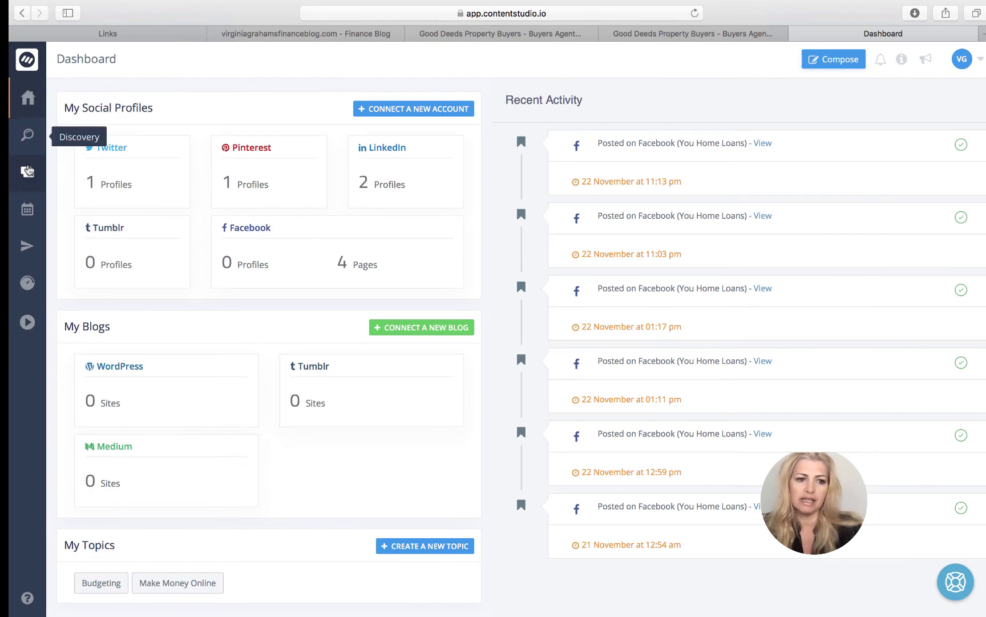
- Start a Post now social media post for the You Home Loans Facebook page and open content search
{"action": "left_click", "coordinate": [27, 176]}
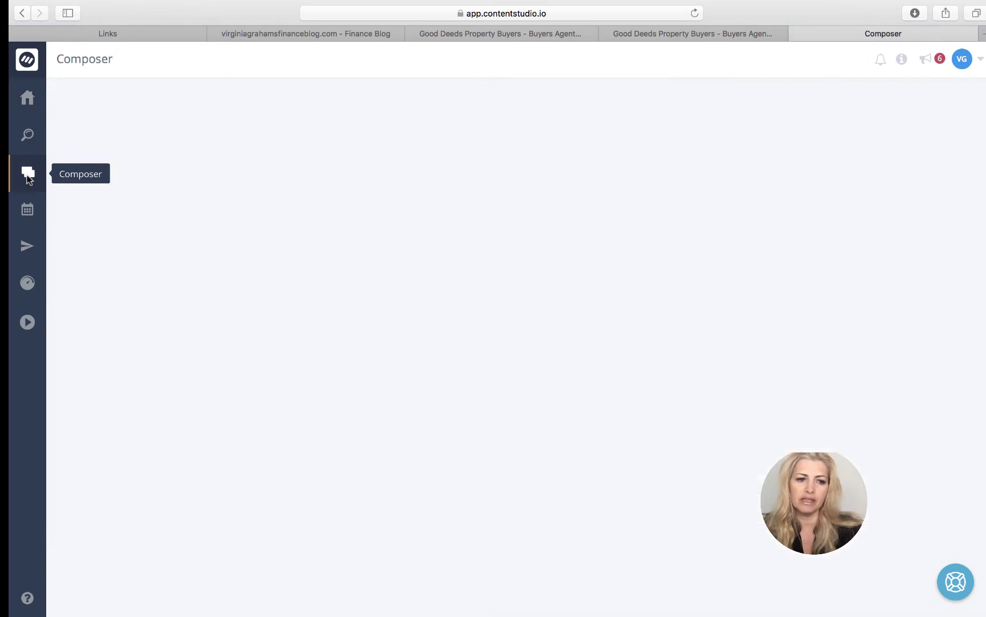
{"action": "left_click", "coordinate": [607, 241]}
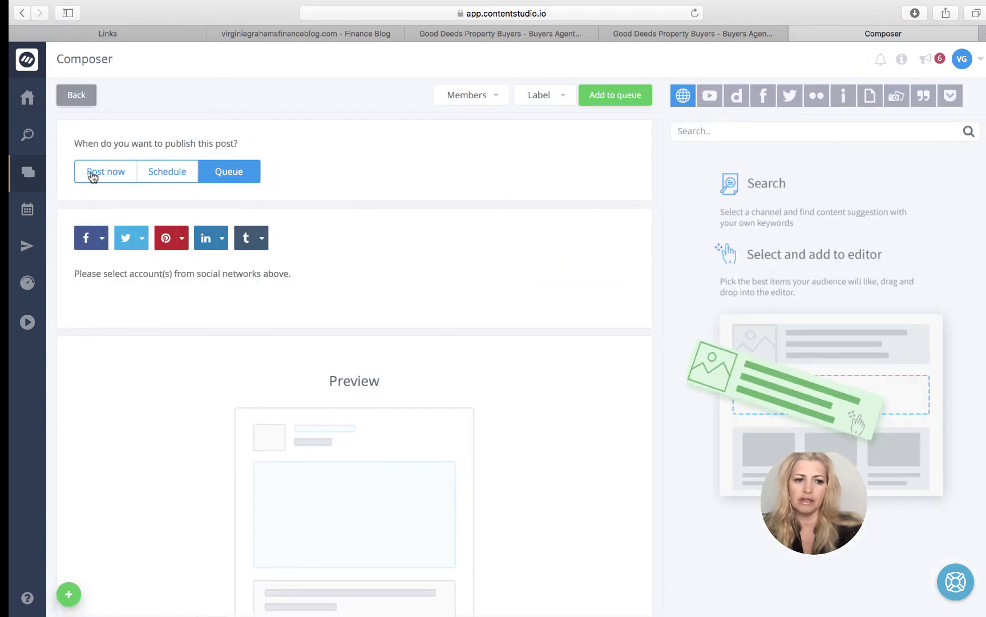
{"action": "left_click", "coordinate": [91, 172]}
{"action": "left_click", "coordinate": [94, 239]}
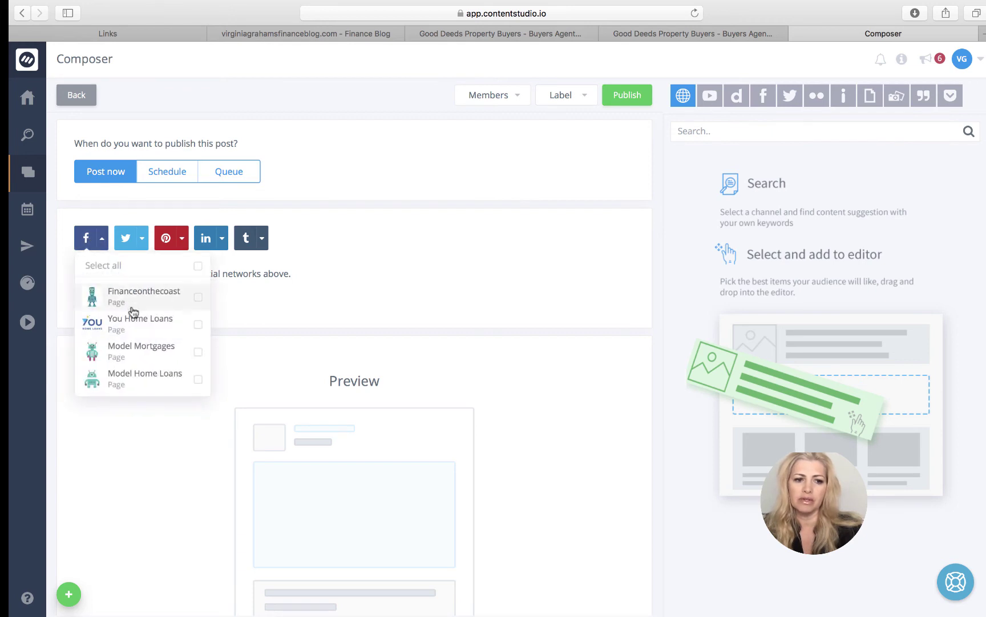
{"action": "left_click", "coordinate": [153, 323]}
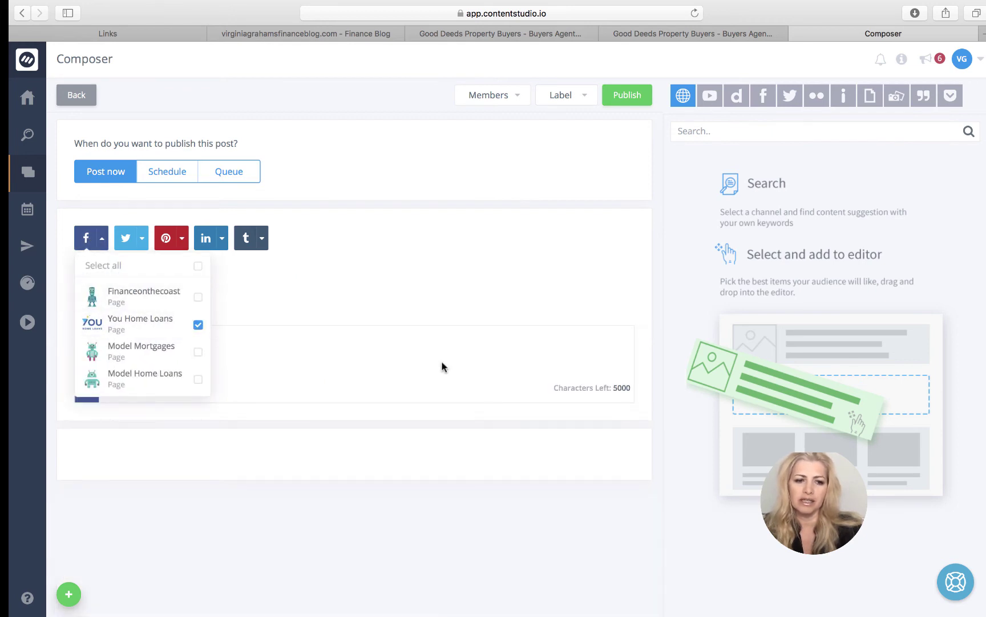
{"action": "left_click", "coordinate": [424, 366]}
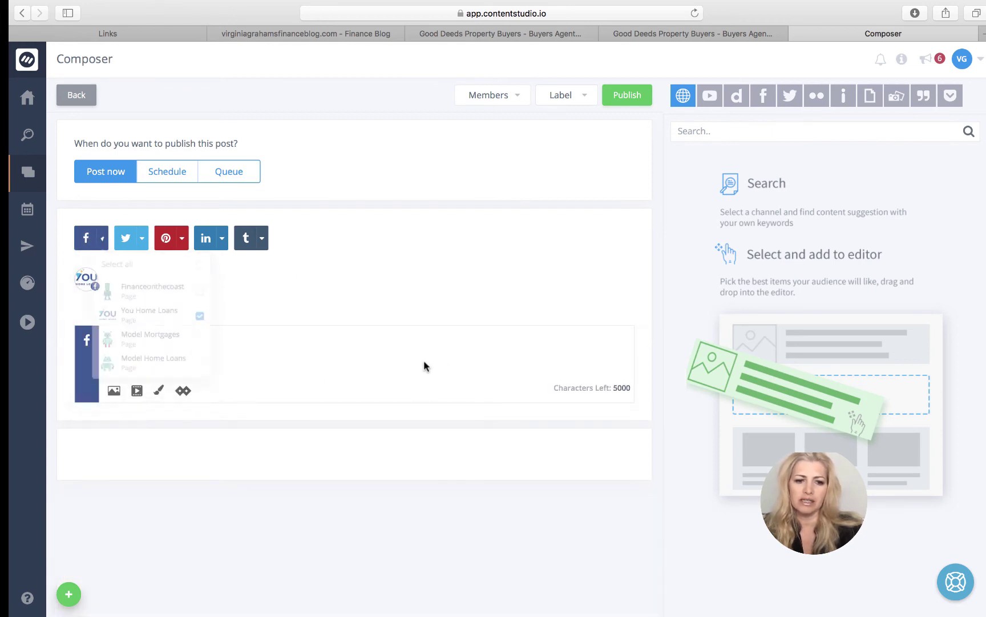
{"action": "left_click", "coordinate": [735, 136]}
- Search for money articles and drag the Money Mindset Mentor for Women article into the post
{"action": "type", "text": "money"}
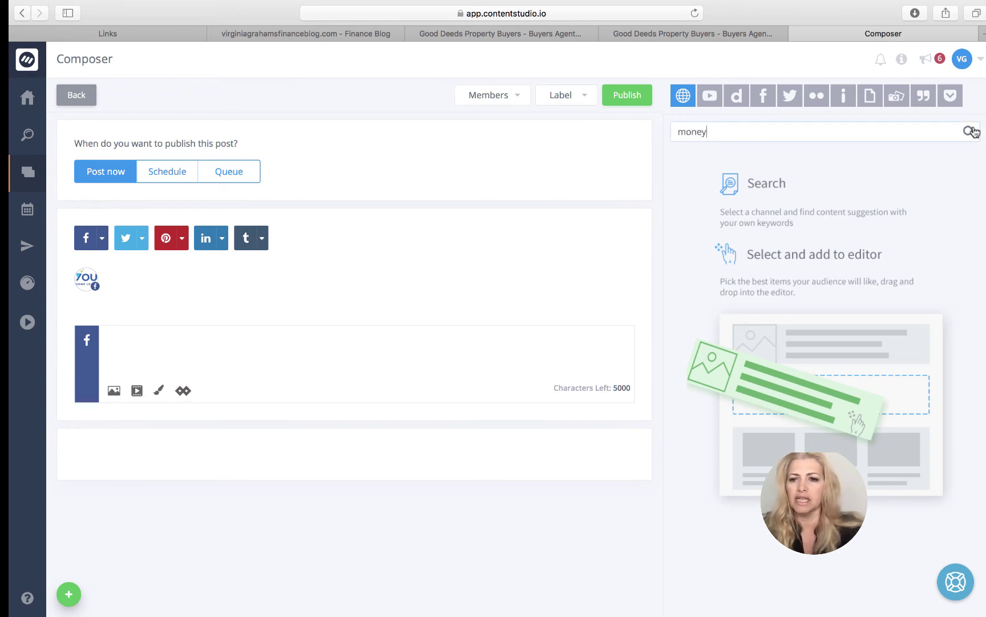
{"action": "left_click", "coordinate": [967, 133]}
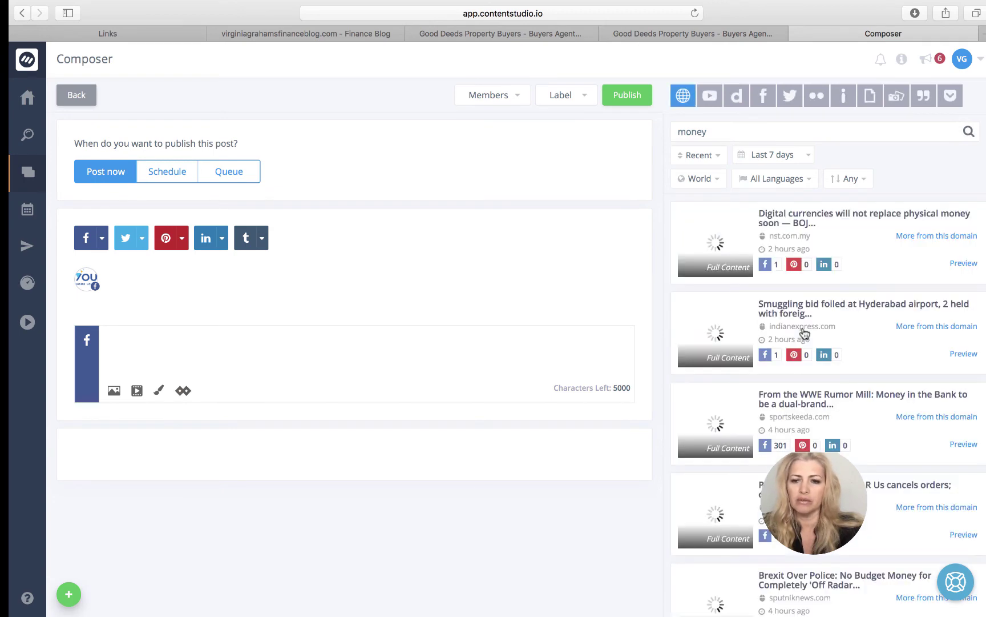
{"action": "scroll", "coordinate": [749, 352], "scroll_direction": "down", "scroll_amount": 8}
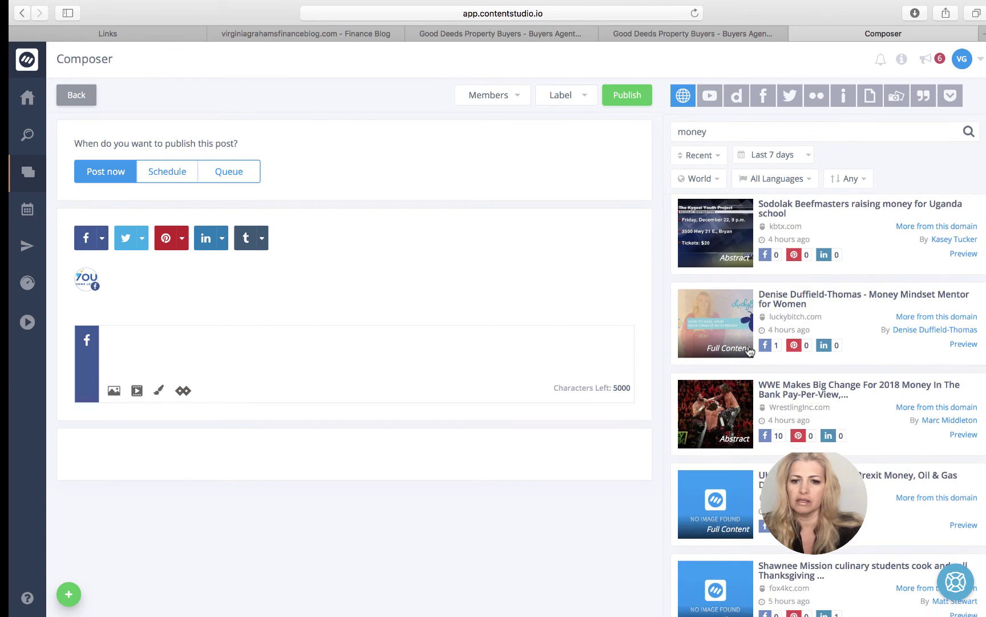
{"action": "scroll", "coordinate": [749, 351], "scroll_direction": "down", "scroll_amount": 3}
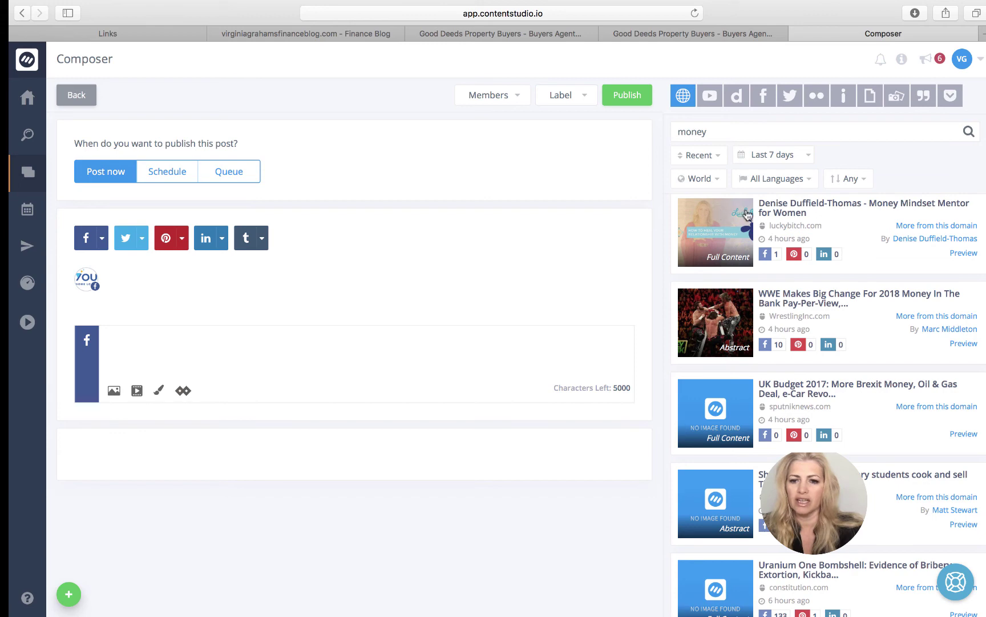
{"action": "left_click_drag", "start_coordinate": [732, 225], "coordinate": [170, 354]}
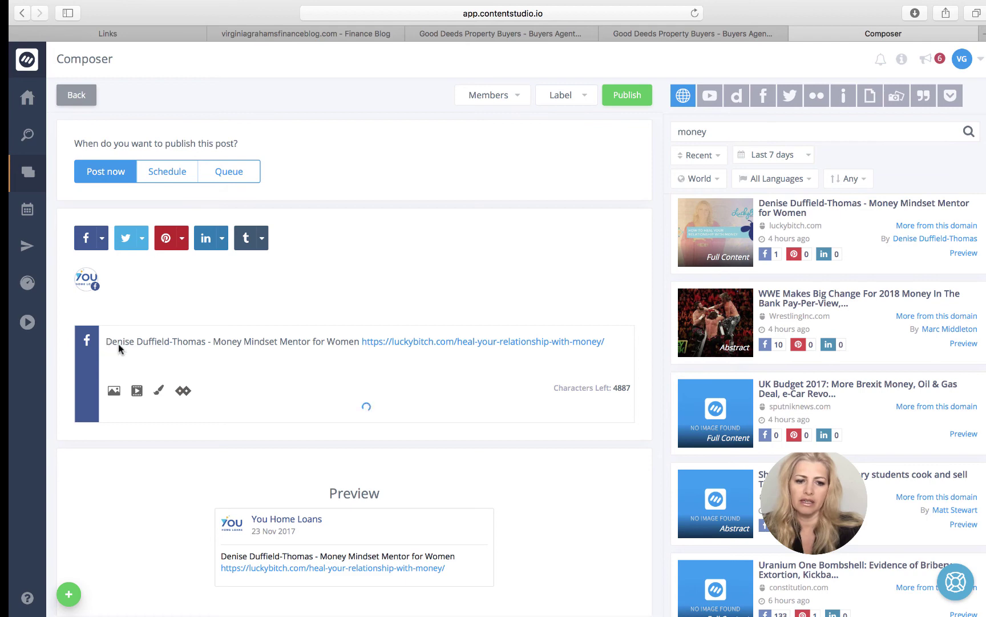
{"action": "scroll", "coordinate": [203, 421], "scroll_direction": "down", "scroll_amount": 3}
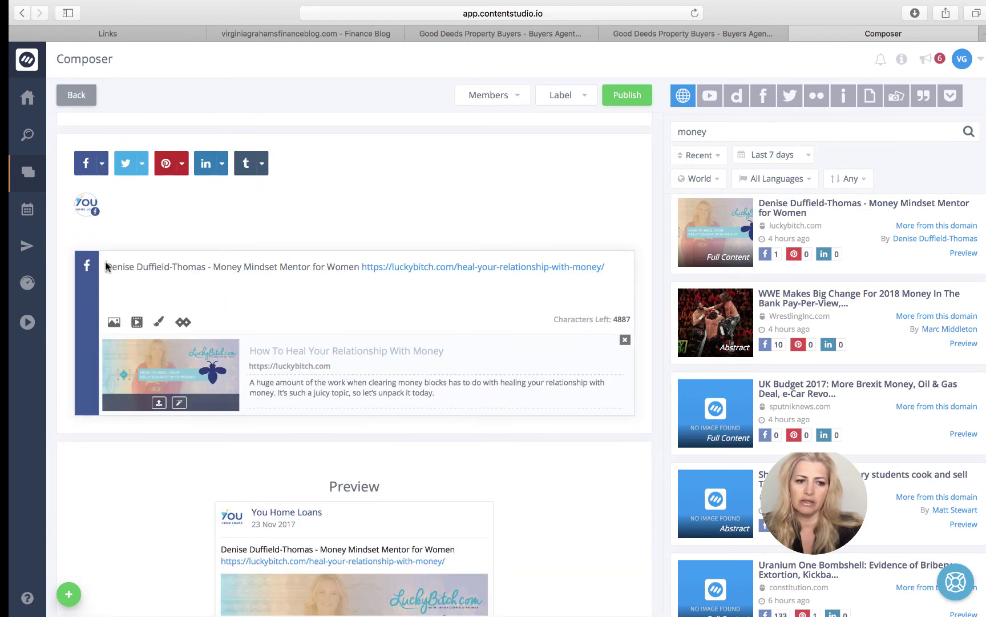
- Add an intro line above the article praising the author's tips, correcting the name's spelling
{"action": "left_click", "coordinate": [107, 265]}
{"action": "key", "text": "Return"}
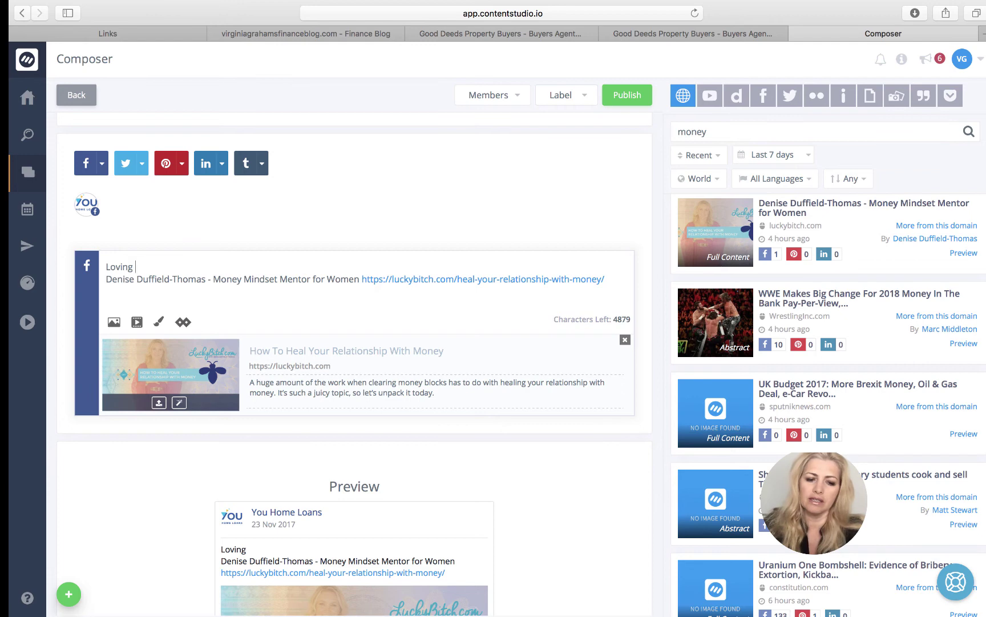
{"action": "type", "text": "Loving Denis'e "}
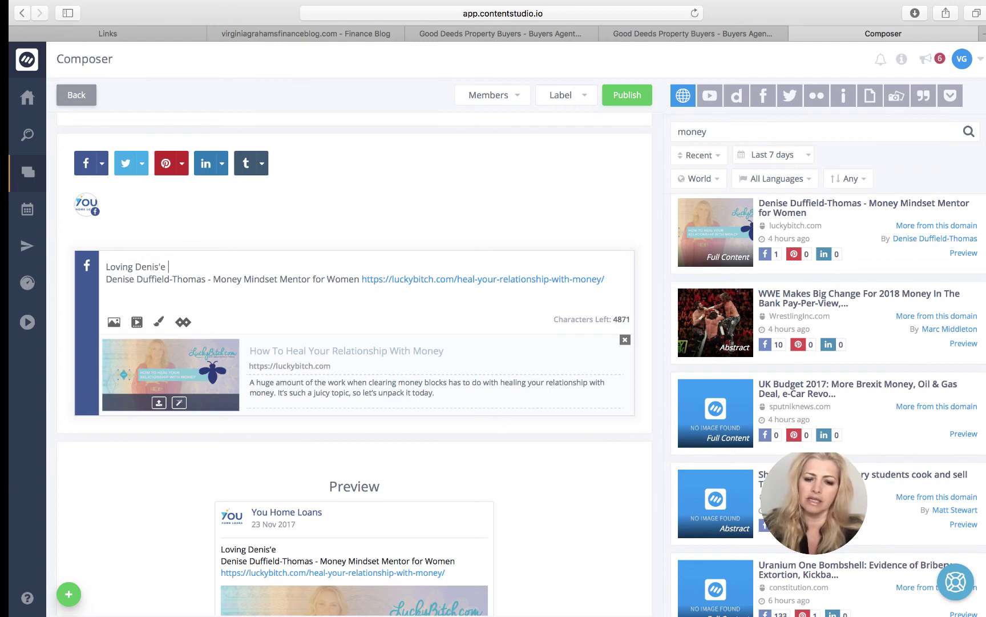
{"action": "type", "text": "tips"}
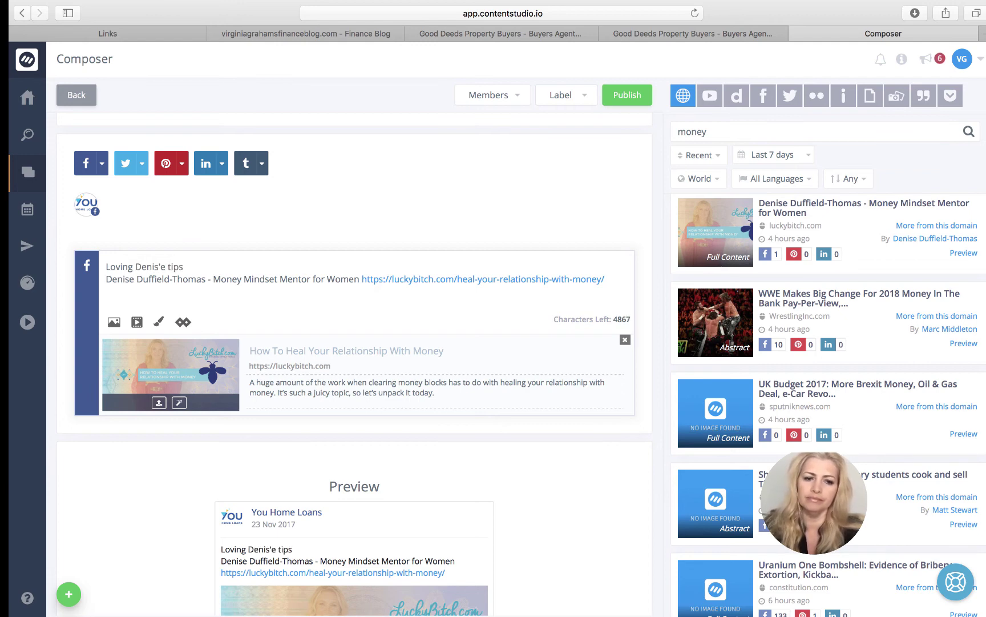
{"action": "left_click", "coordinate": [156, 265]}
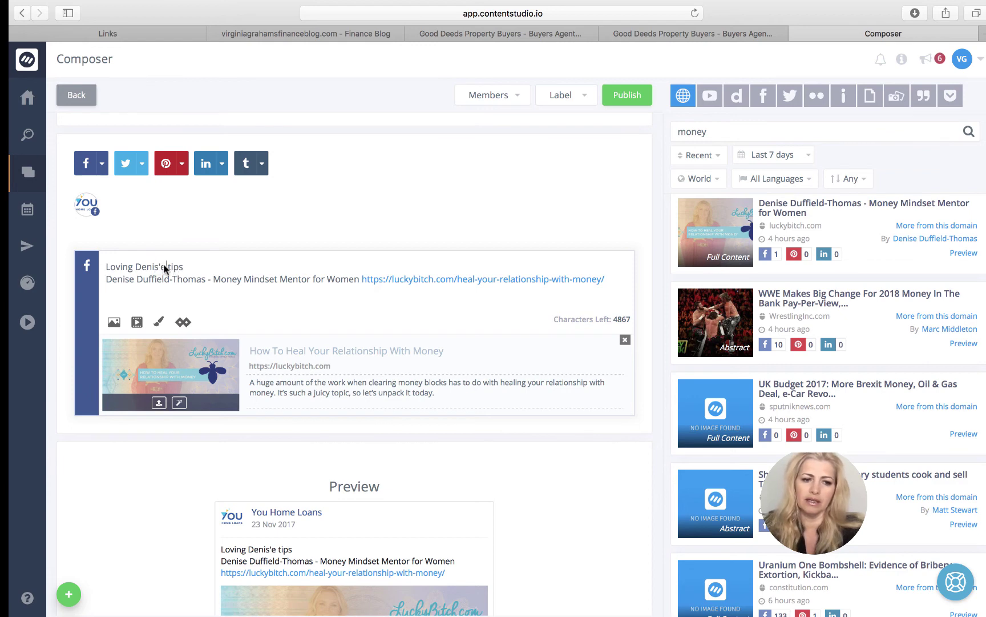
{"action": "key", "text": "Delete"}
{"action": "key", "text": "Delete"}
{"action": "type", "text": "e'"}
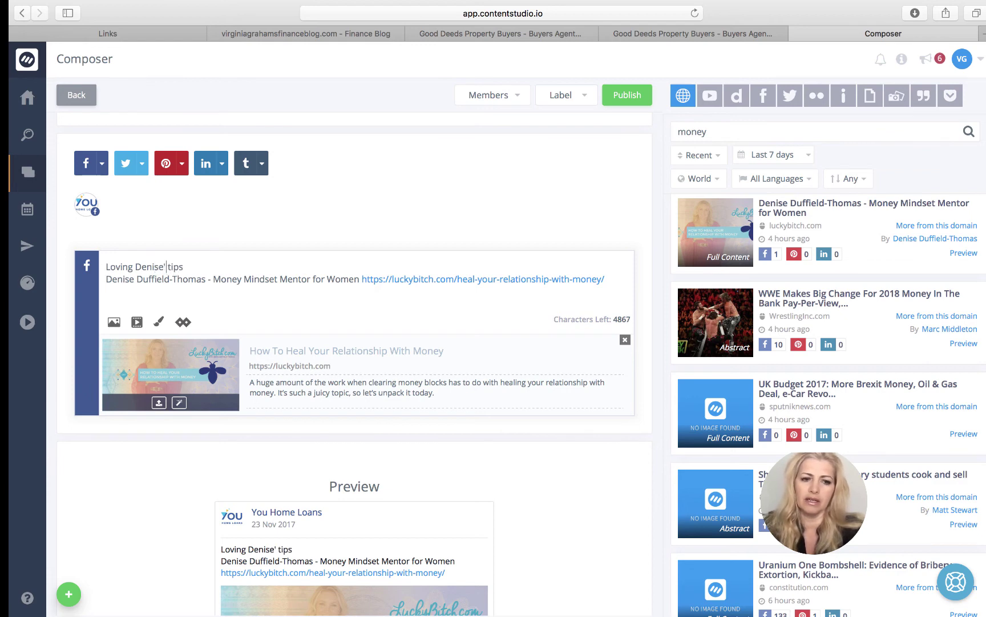
{"action": "type", "text": "s"}
- Turn the post link into an rplg.co short link with the first saved CTA, then publish
{"action": "scroll", "coordinate": [322, 369], "scroll_direction": "down", "scroll_amount": 5}
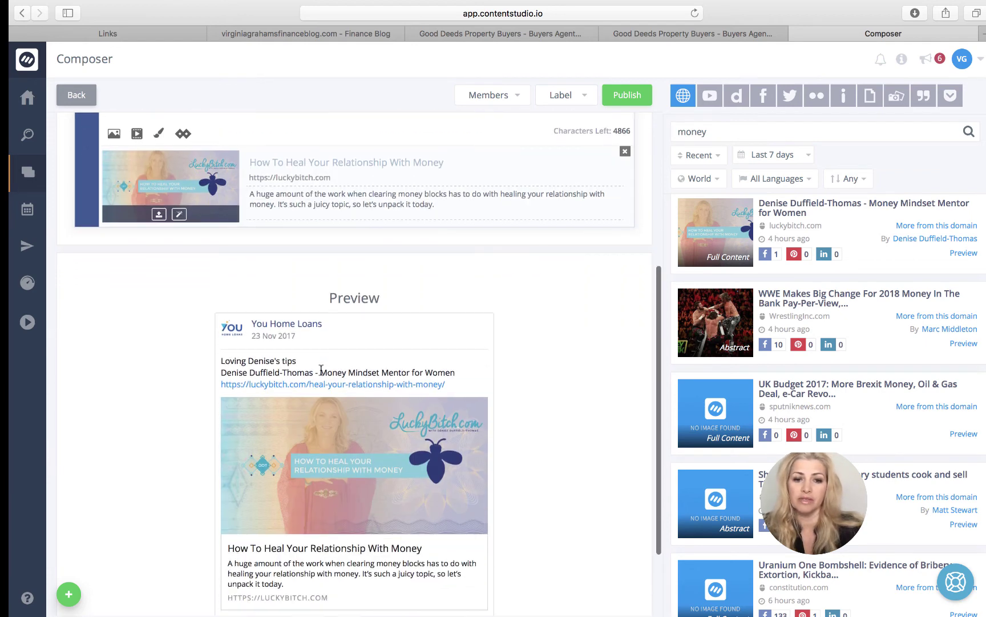
{"action": "scroll", "coordinate": [549, 380], "scroll_direction": "down", "scroll_amount": 3}
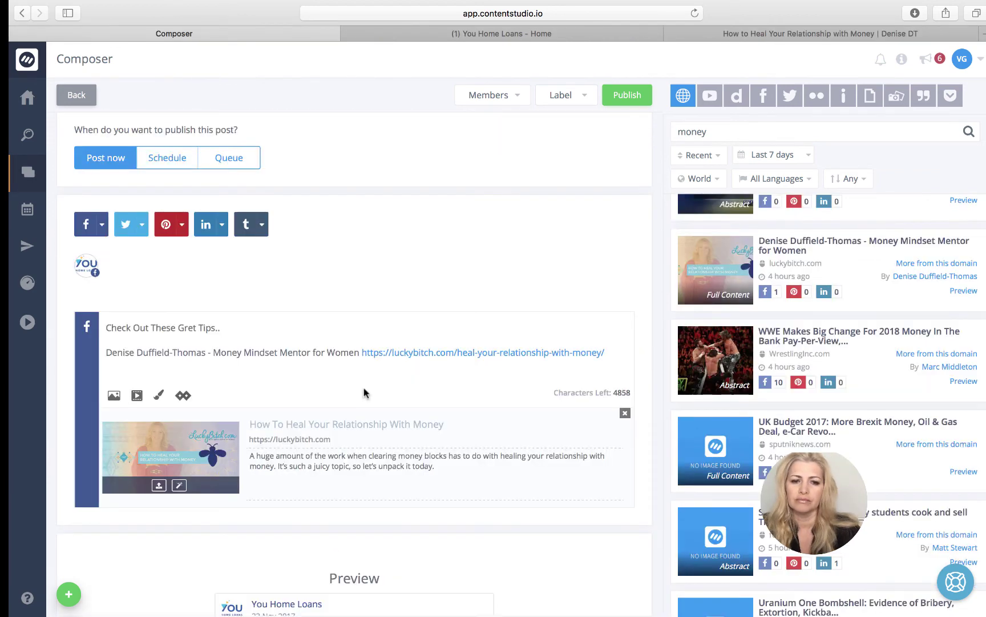
{"action": "left_click", "coordinate": [182, 395]}
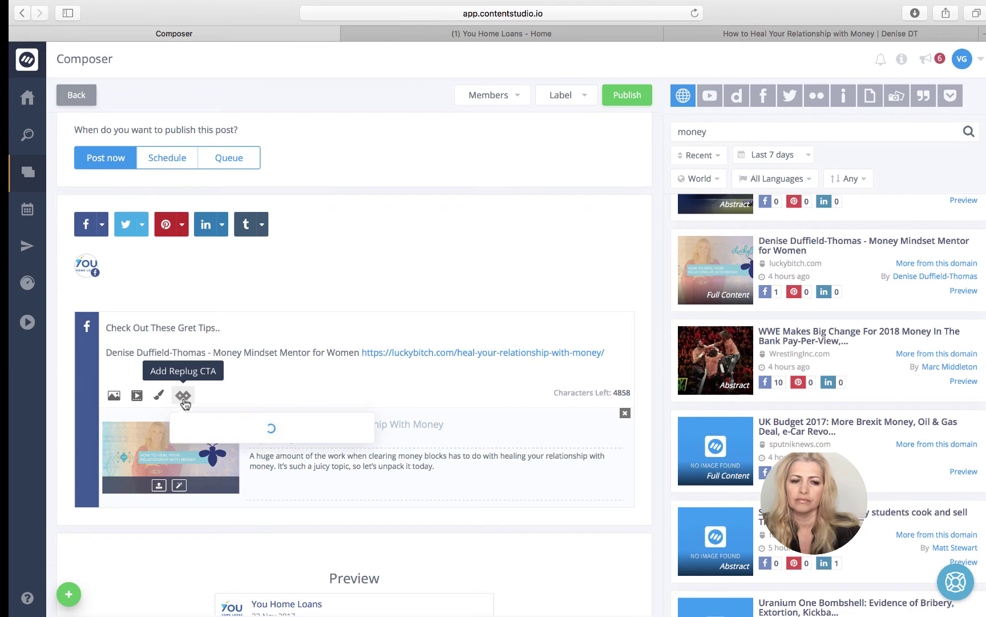
{"action": "left_click", "coordinate": [323, 449]}
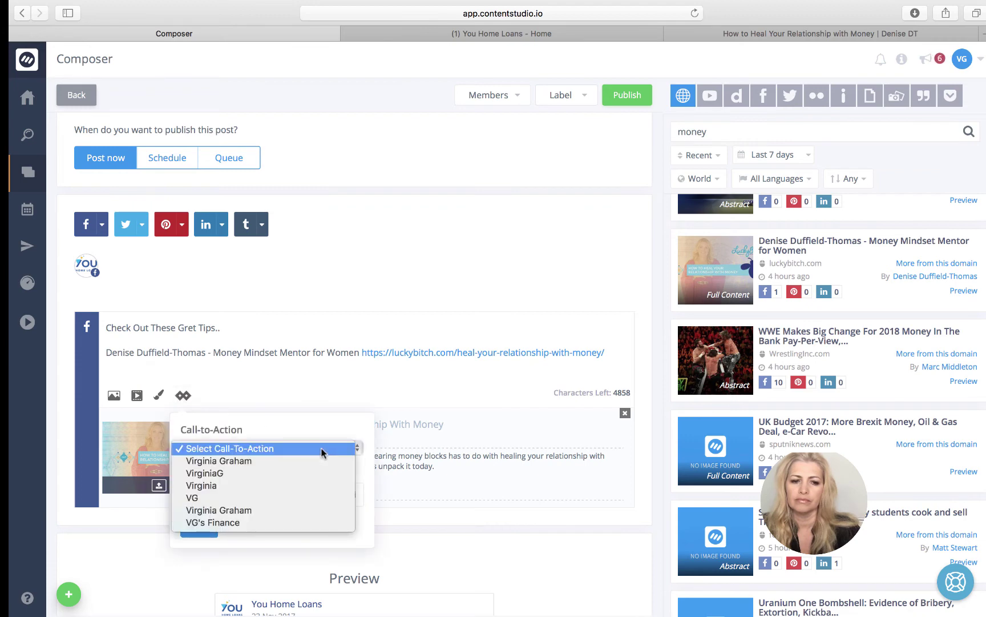
{"action": "left_click", "coordinate": [309, 461]}
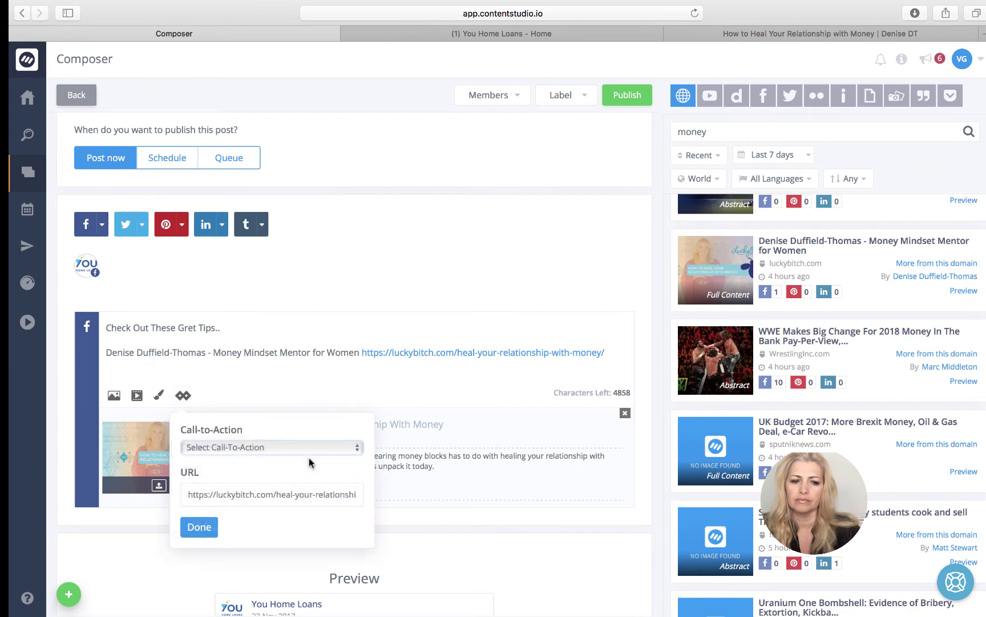
{"action": "left_click", "coordinate": [199, 531]}
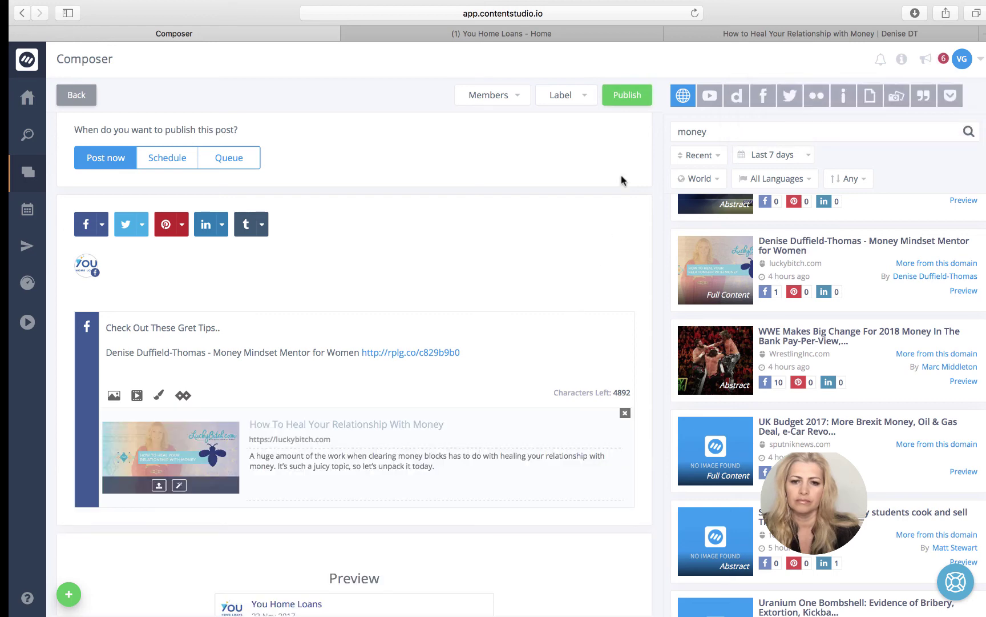
{"action": "left_click", "coordinate": [634, 101]}
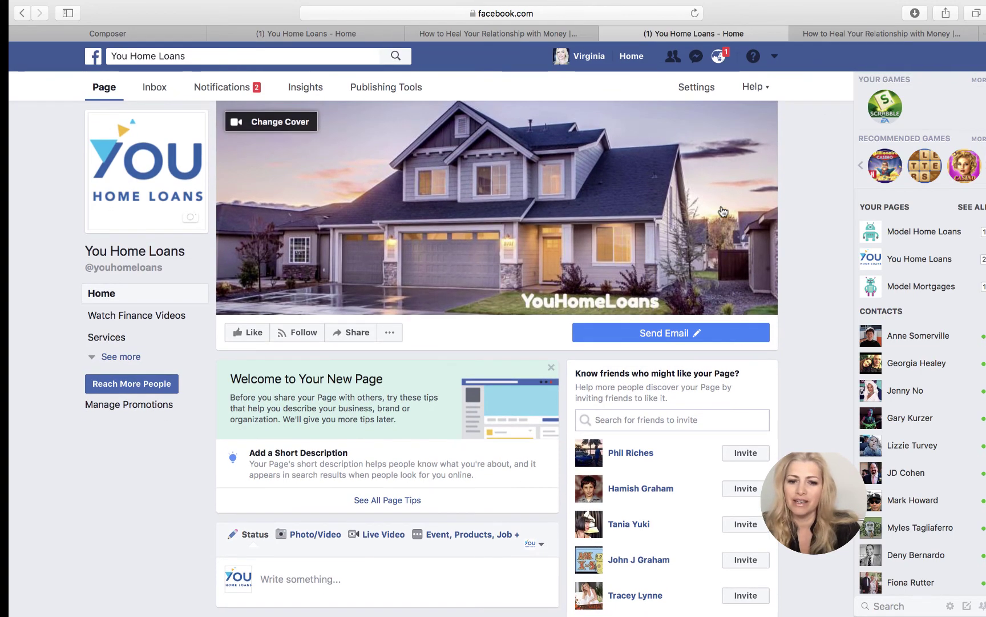
- Scroll the You Home Loans Facebook page down to the newly published tips post
{"action": "scroll", "coordinate": [806, 163], "scroll_direction": "down", "scroll_amount": 5}
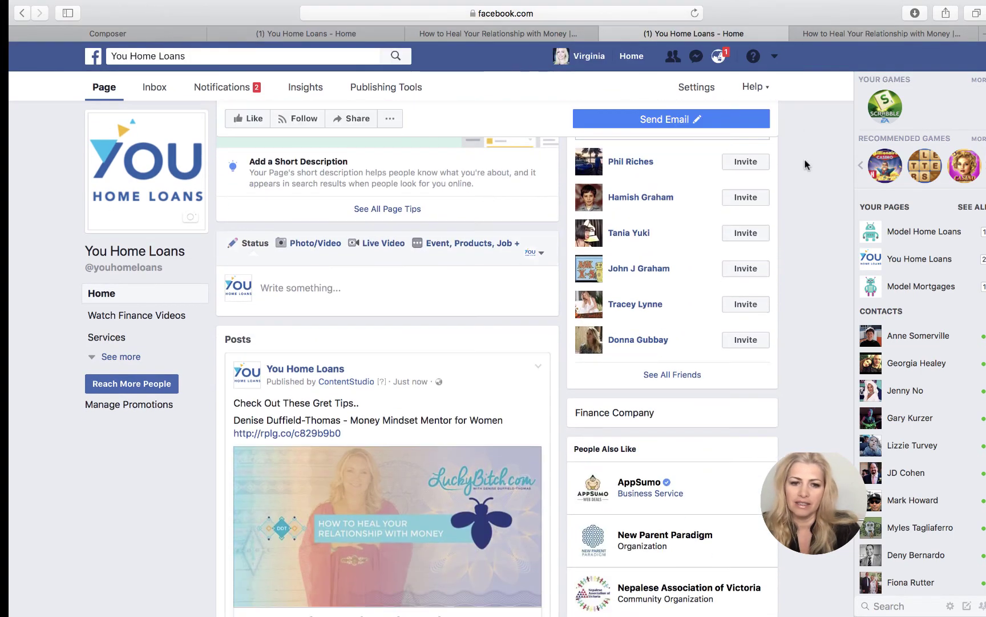
{"action": "scroll", "coordinate": [806, 165], "scroll_direction": "down", "scroll_amount": 4}
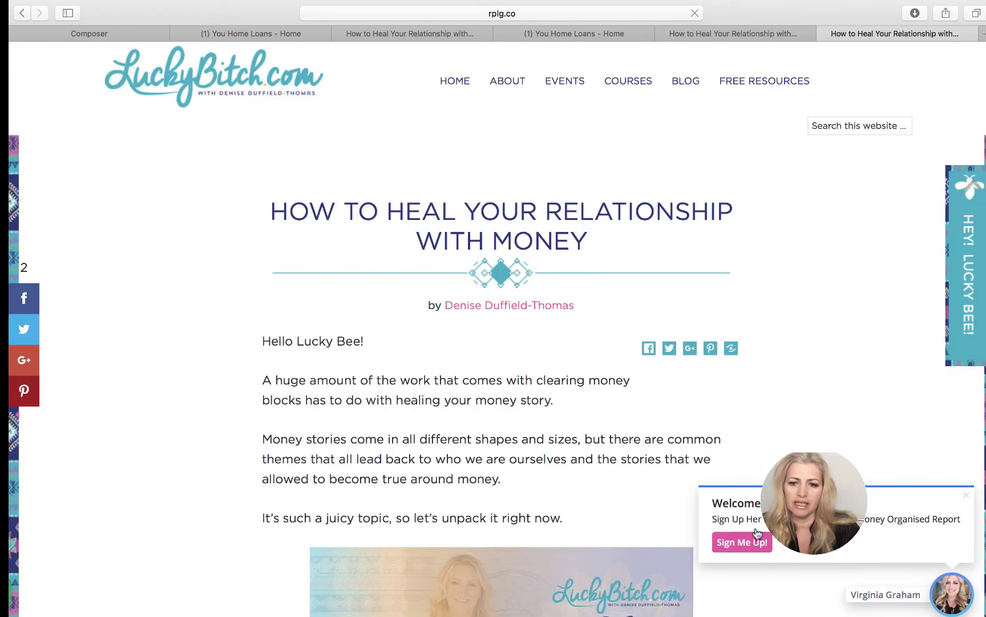
{"action": "scroll", "coordinate": [710, 359], "scroll_direction": "down", "scroll_amount": 3}
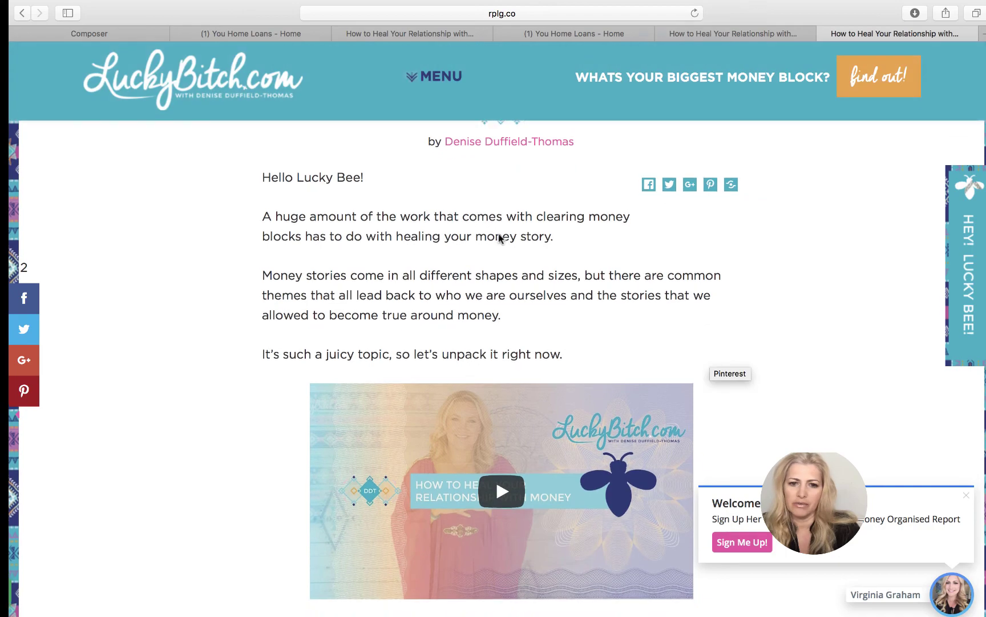
{"action": "scroll", "coordinate": [725, 348], "scroll_direction": "down", "scroll_amount": 15}
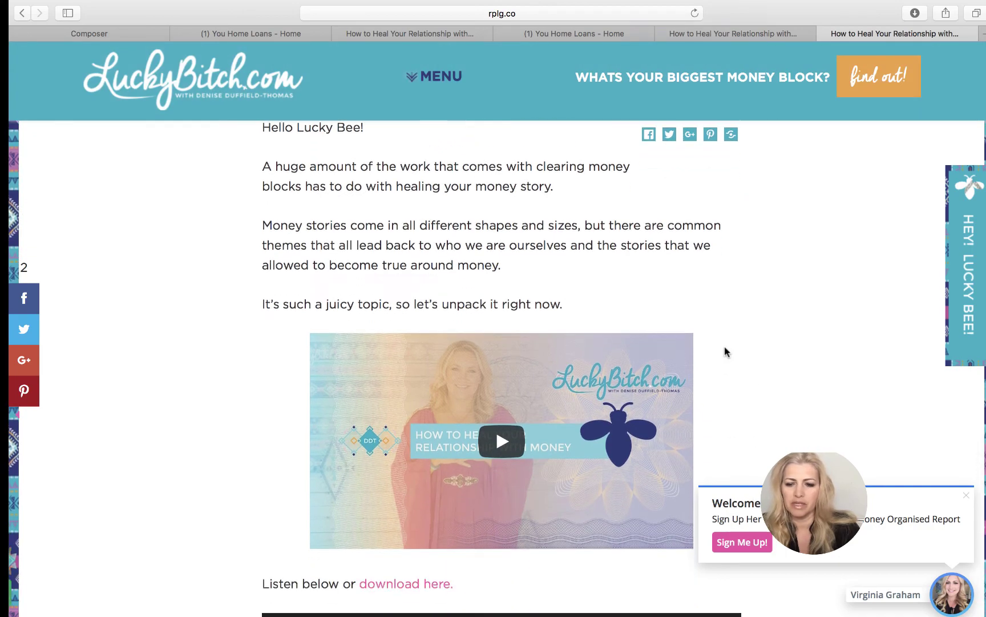
{"action": "scroll", "coordinate": [726, 350], "scroll_direction": "down", "scroll_amount": 10}
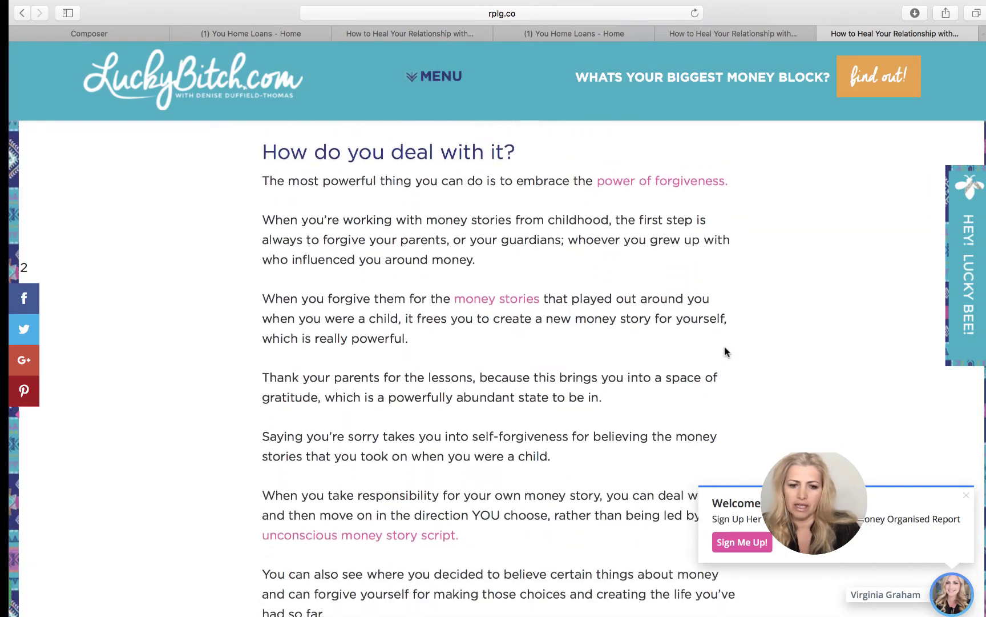
{"action": "scroll", "coordinate": [726, 349], "scroll_direction": "up", "scroll_amount": 20}
{"action": "scroll", "coordinate": [726, 350], "scroll_direction": "up", "scroll_amount": 10}
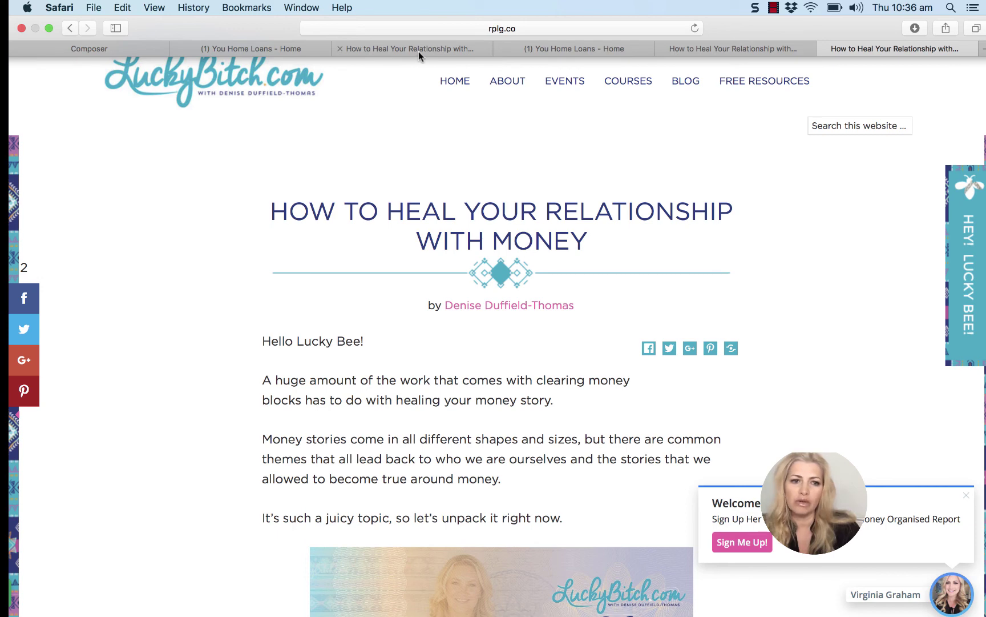
- Return to the ContentStudio Composer tab and open the Automation recipes page
{"action": "left_click", "coordinate": [125, 45]}
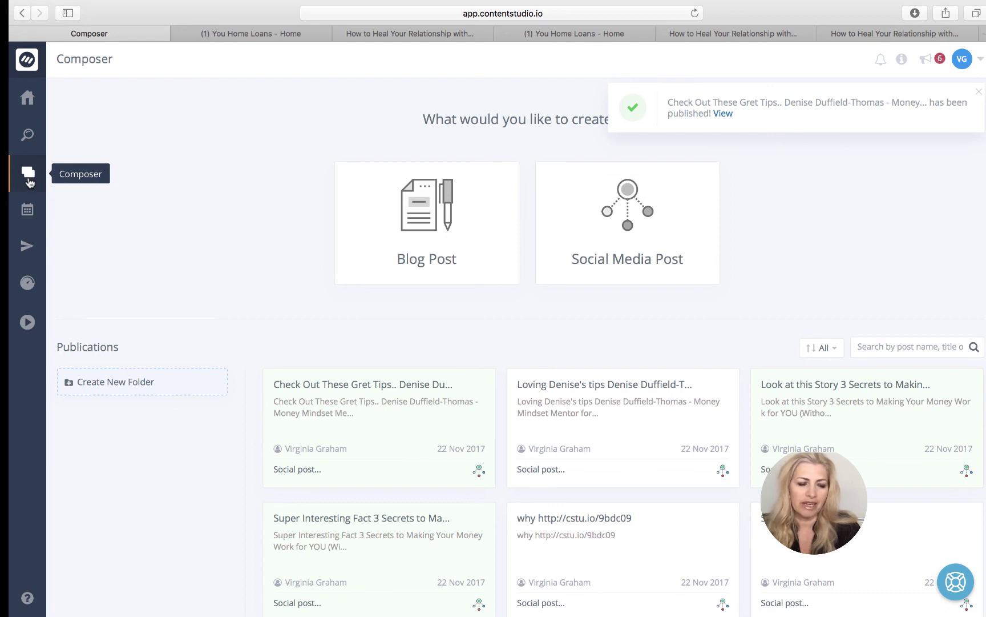
{"action": "left_click", "coordinate": [26, 246]}
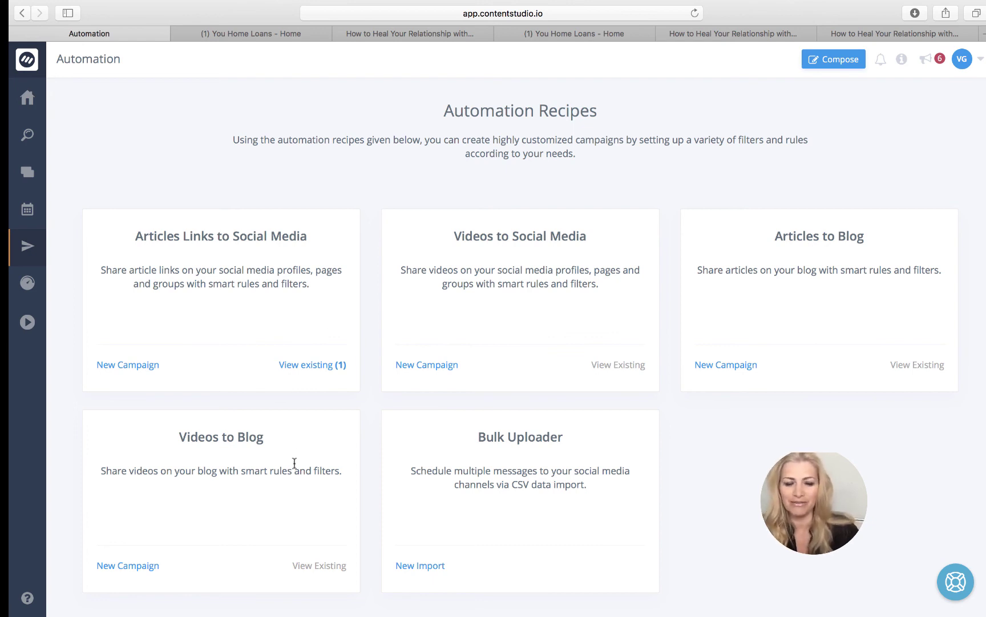
- Create an Articles Links to Social Media campaign named 'New Money Campaign'
{"action": "scroll", "coordinate": [310, 366], "scroll_direction": "down", "scroll_amount": 1}
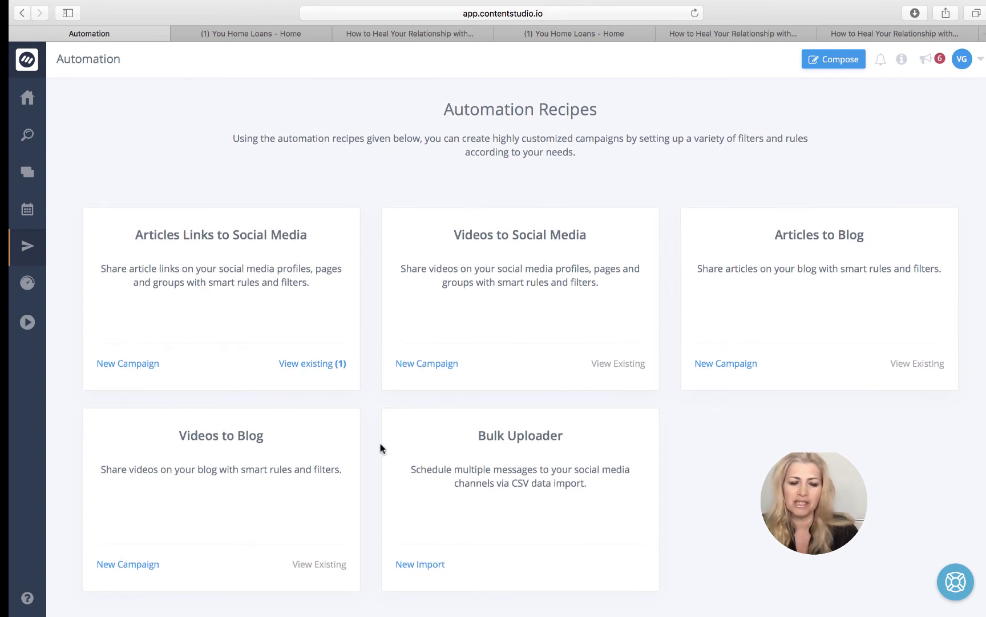
{"action": "scroll", "coordinate": [380, 442], "scroll_direction": "up", "scroll_amount": 1}
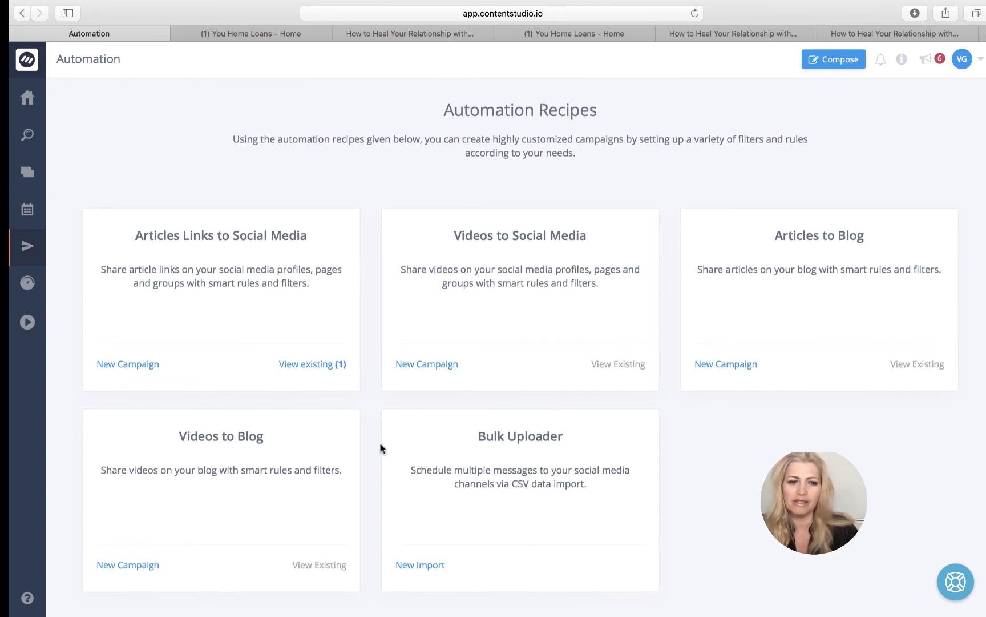
{"action": "left_click", "coordinate": [122, 366]}
{"action": "left_click", "coordinate": [262, 245]}
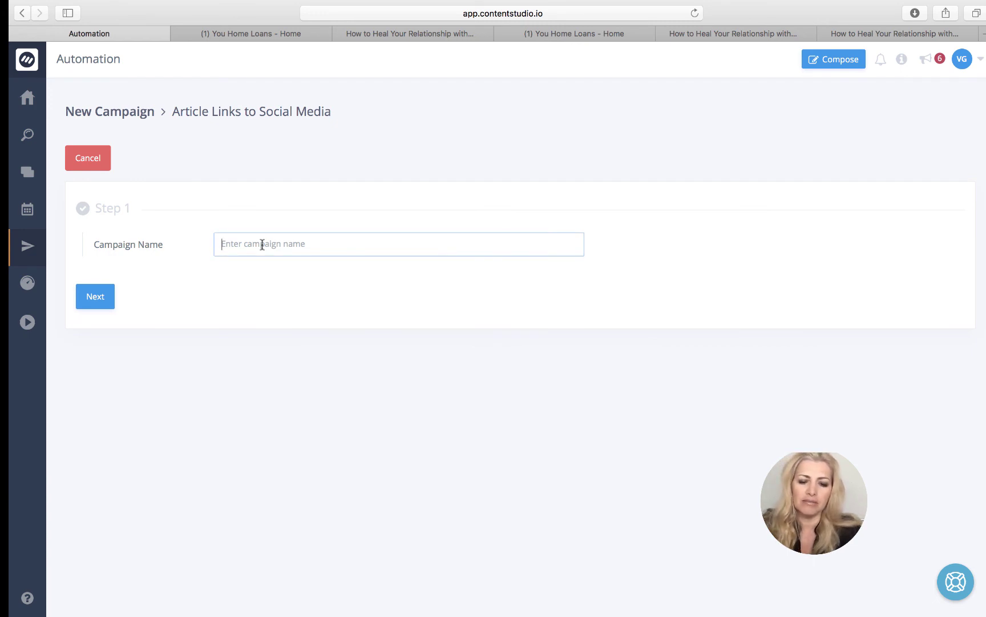
{"action": "type", "text": "New "}
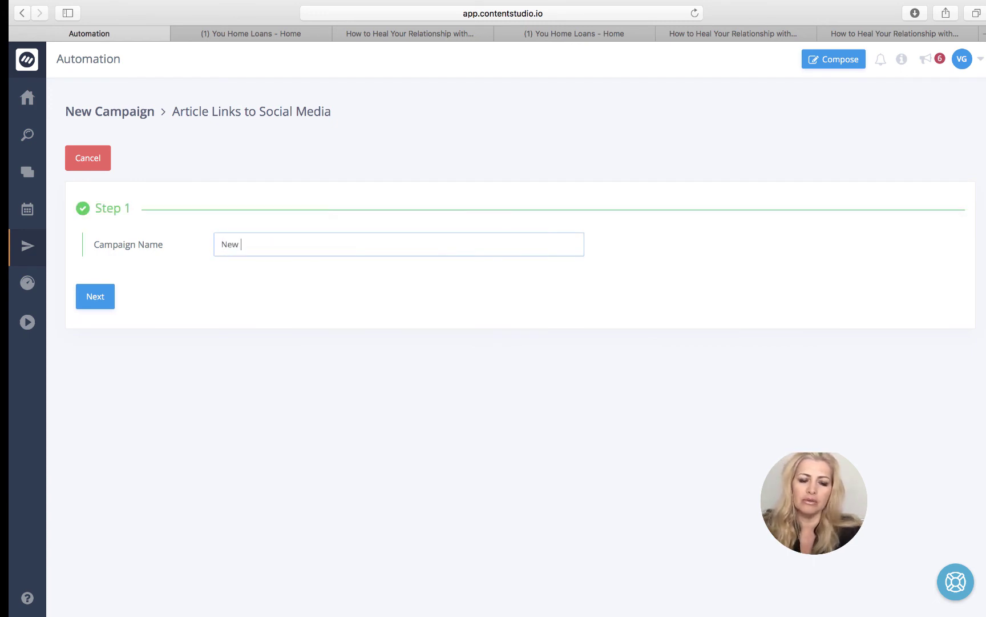
{"action": "type", "text": "Money "}
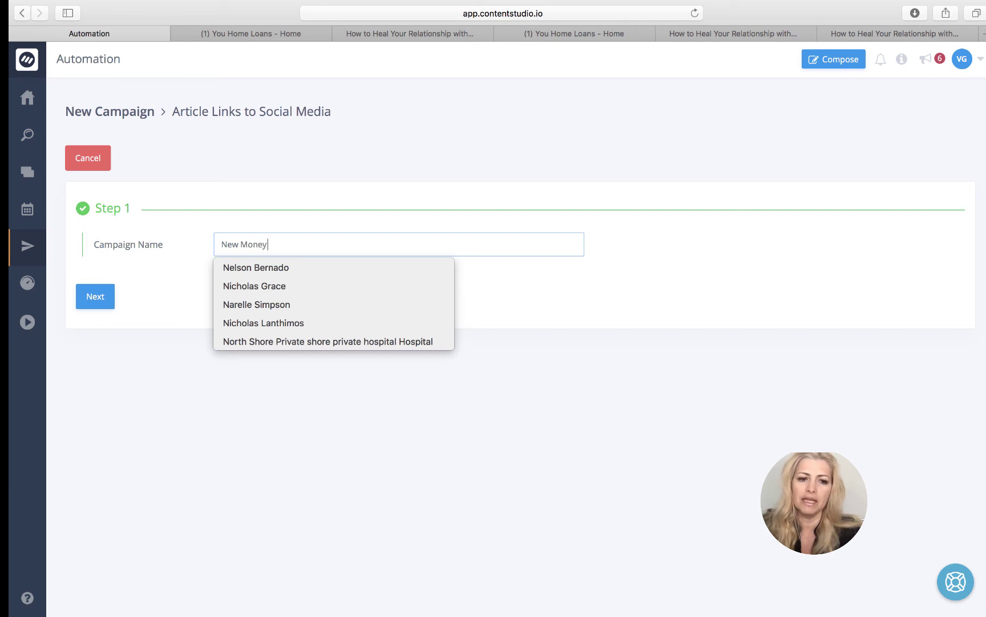
{"action": "type", "text": "Campaign"}
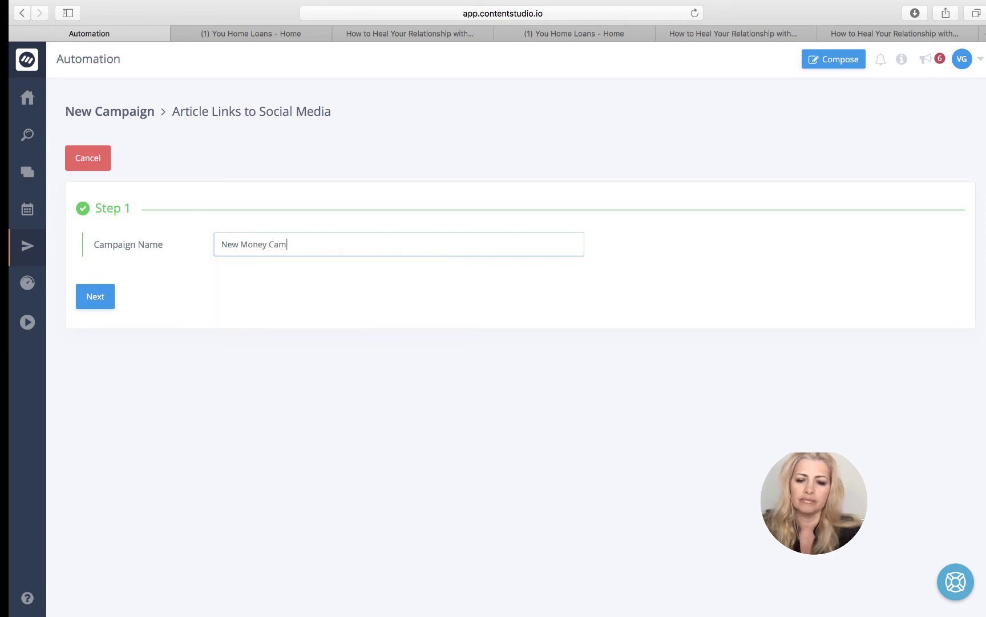
{"action": "left_click", "coordinate": [91, 294]}
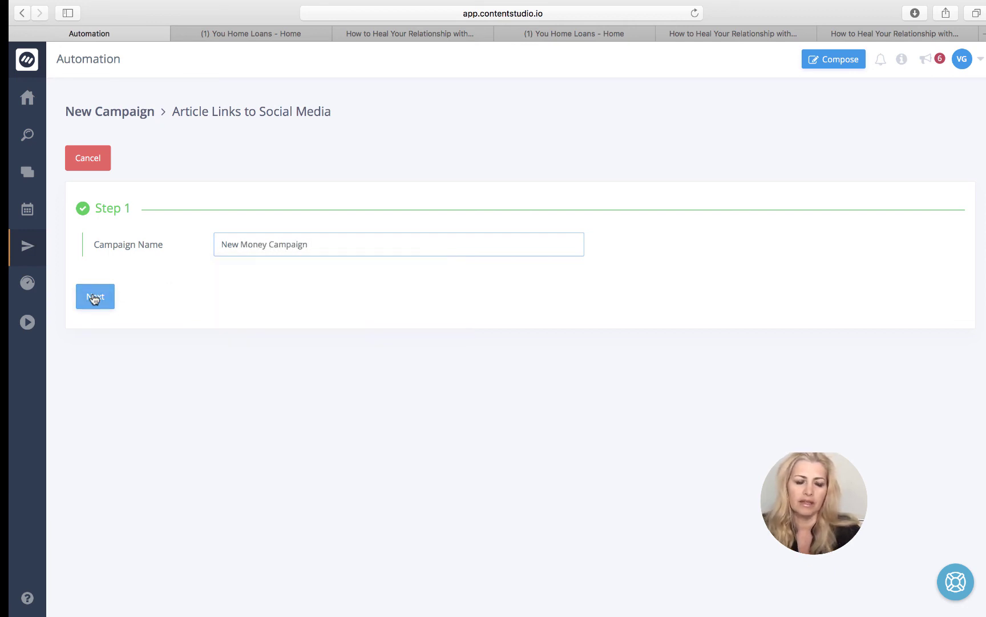
- Select the You Home Loans Facebook page as the campaign destination and continue to filters
{"action": "left_click", "coordinate": [116, 378]}
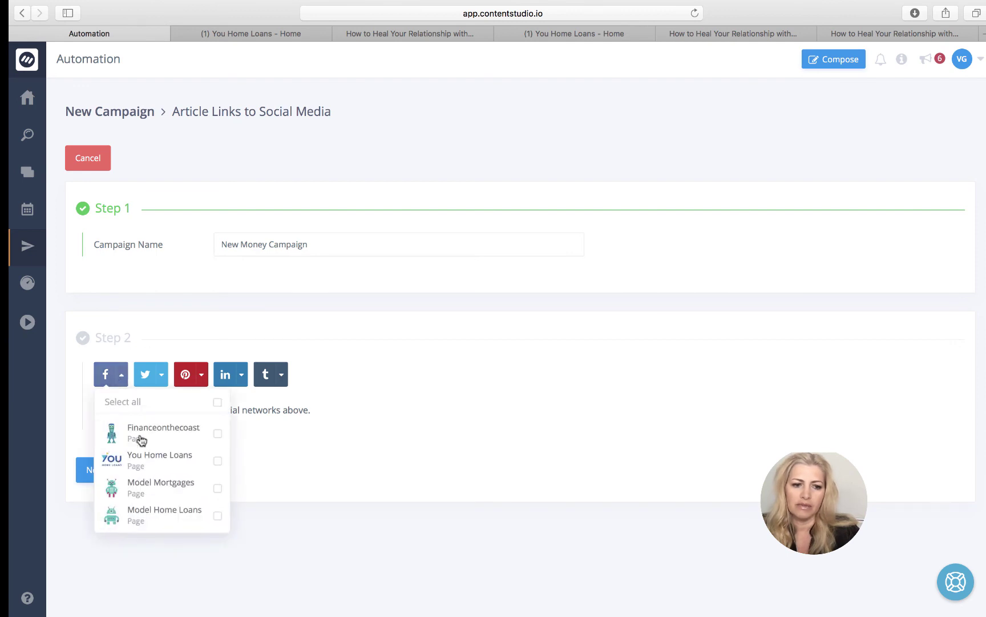
{"action": "left_click", "coordinate": [218, 463]}
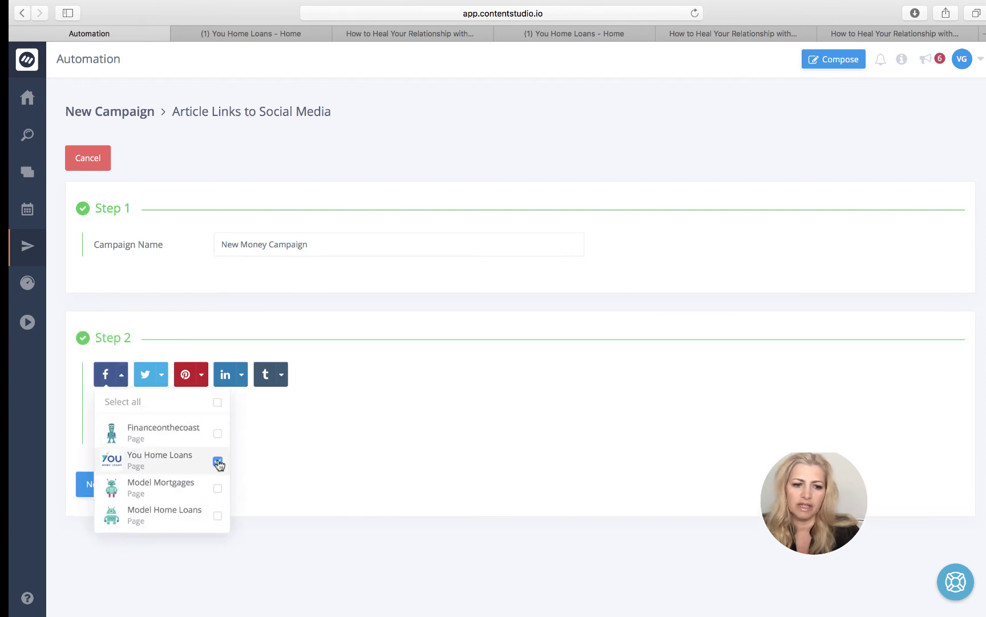
{"action": "left_click", "coordinate": [293, 469]}
{"action": "left_click", "coordinate": [85, 489]}
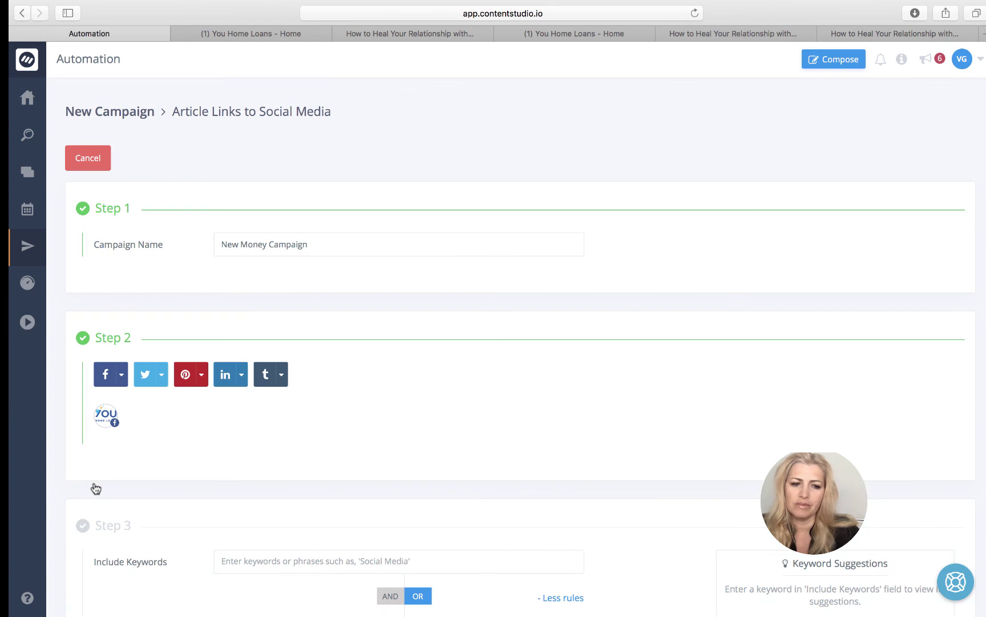
- Add 'money' as an included keyword, showing a preview of 62.2K matching articles
{"action": "scroll", "coordinate": [381, 456], "scroll_direction": "down", "scroll_amount": 5}
{"action": "scroll", "coordinate": [382, 457], "scroll_direction": "down", "scroll_amount": 3}
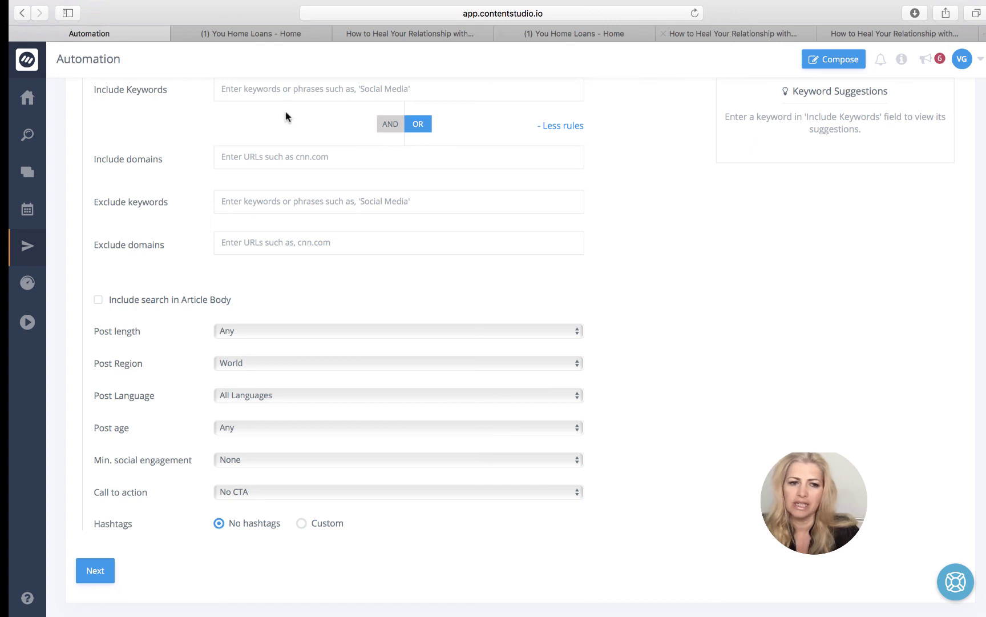
{"action": "left_click", "coordinate": [259, 88]}
{"action": "type", "text": "money"}
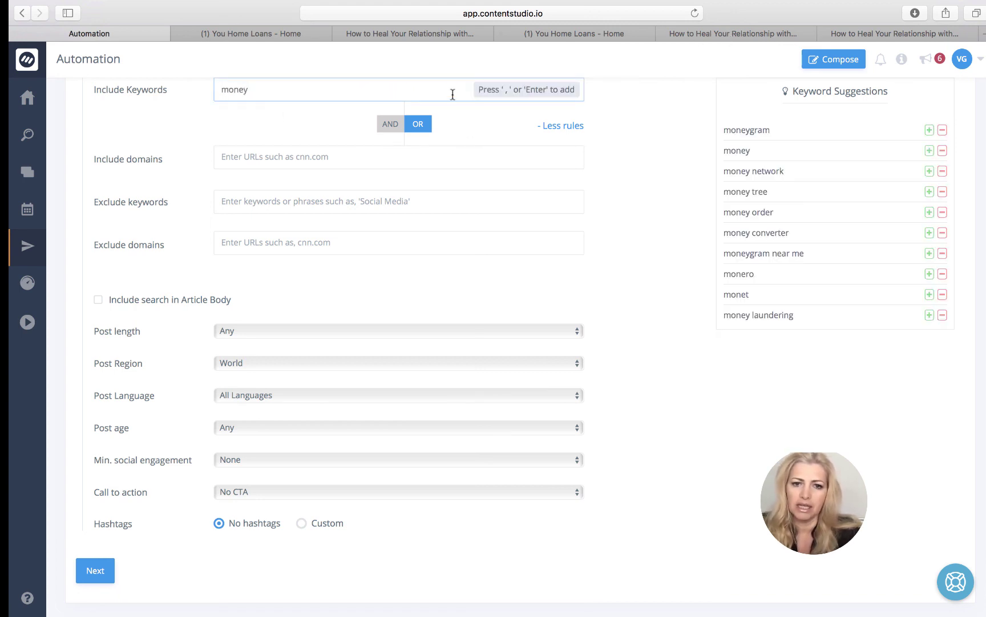
{"action": "key", "text": "Return"}
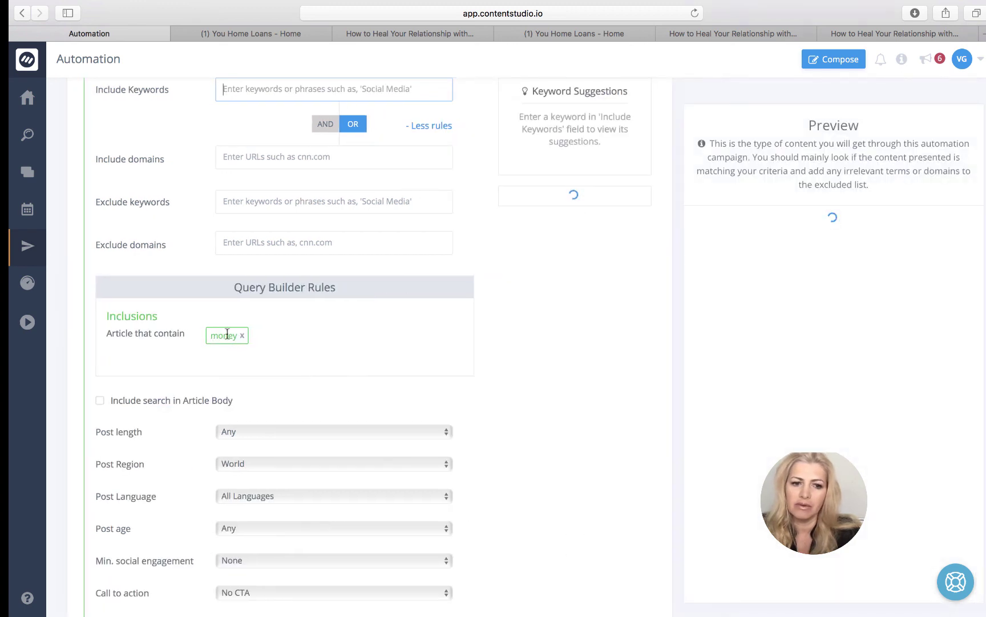
{"action": "scroll", "coordinate": [510, 339], "scroll_direction": "down", "scroll_amount": 3}
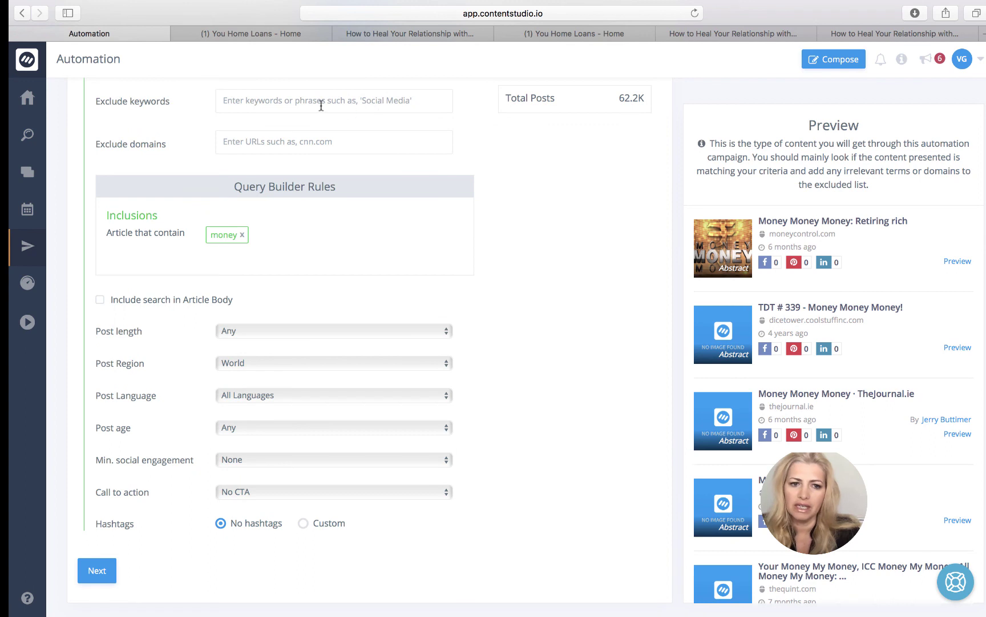
{"action": "scroll", "coordinate": [394, 129], "scroll_direction": "up", "scroll_amount": 3}
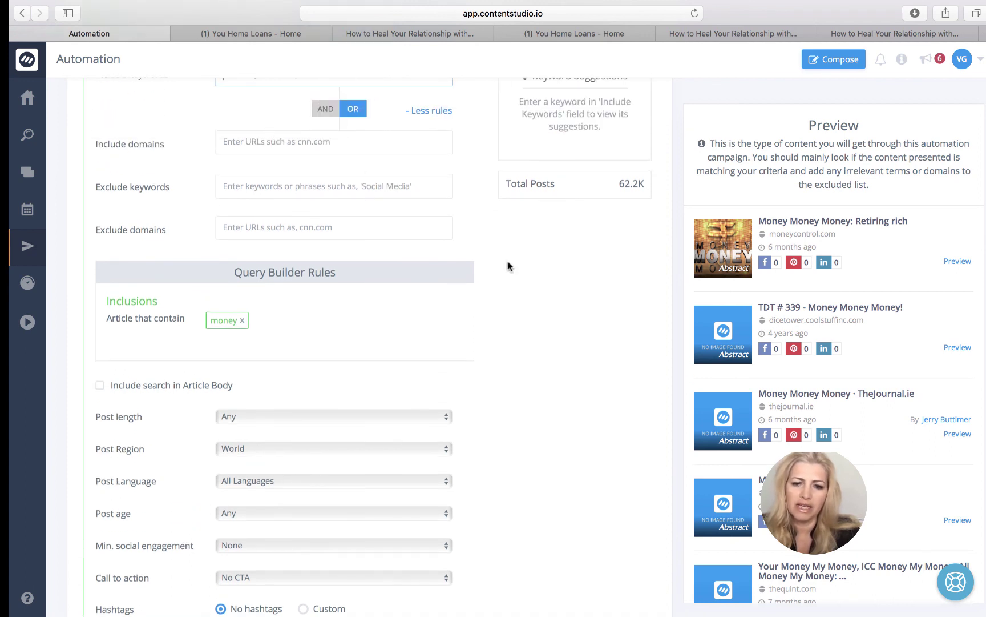
{"action": "scroll", "coordinate": [508, 265], "scroll_direction": "down", "scroll_amount": 3}
{"action": "scroll", "coordinate": [508, 265], "scroll_direction": "up", "scroll_amount": 4}
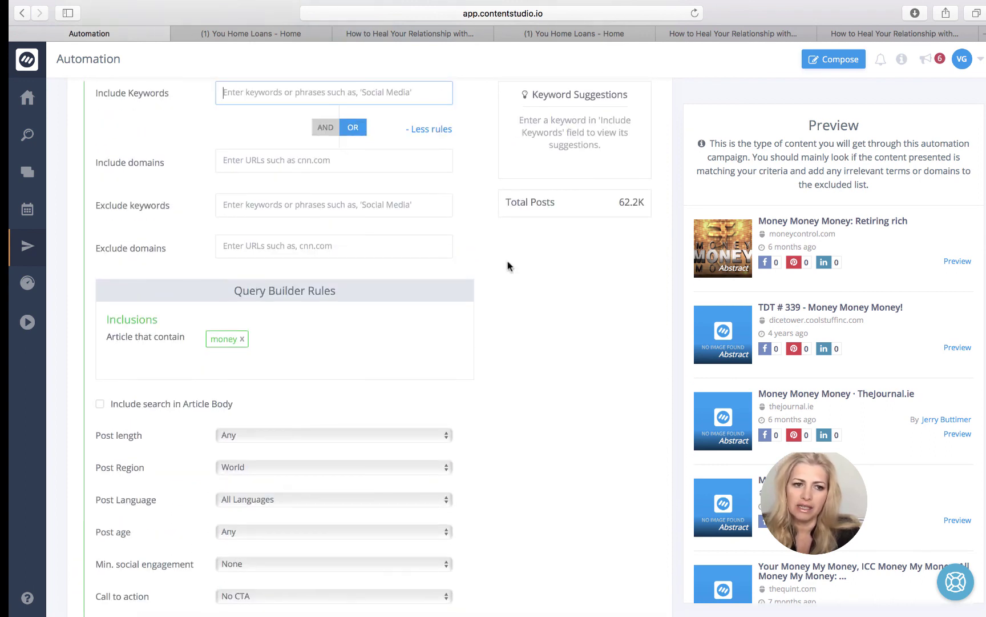
{"action": "scroll", "coordinate": [508, 266], "scroll_direction": "down", "scroll_amount": 4}
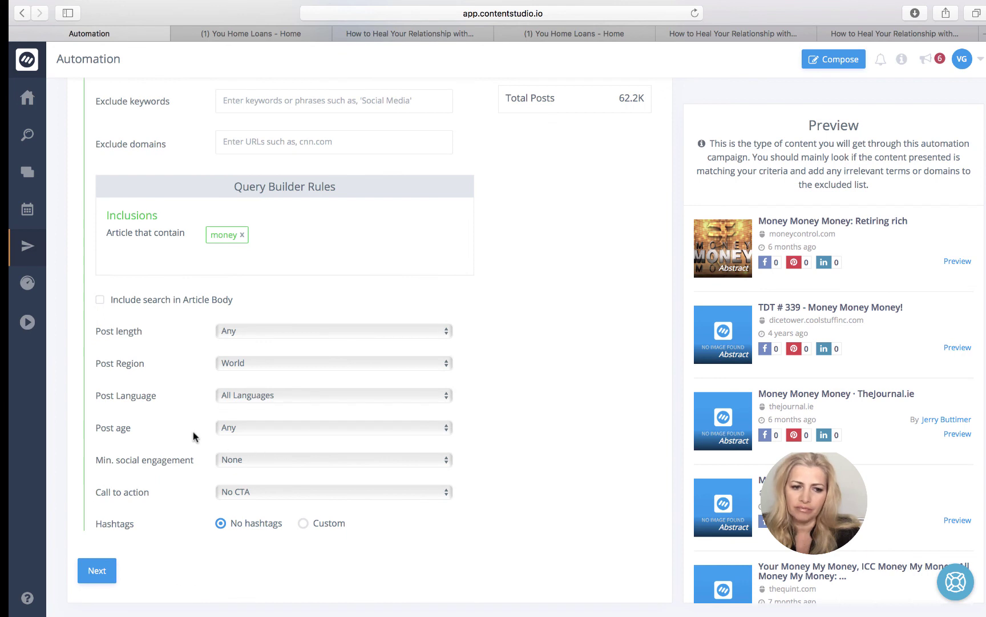
- Set the campaign call to action to Replug CTA and select the saved Replug brand
{"action": "left_click", "coordinate": [296, 493]}
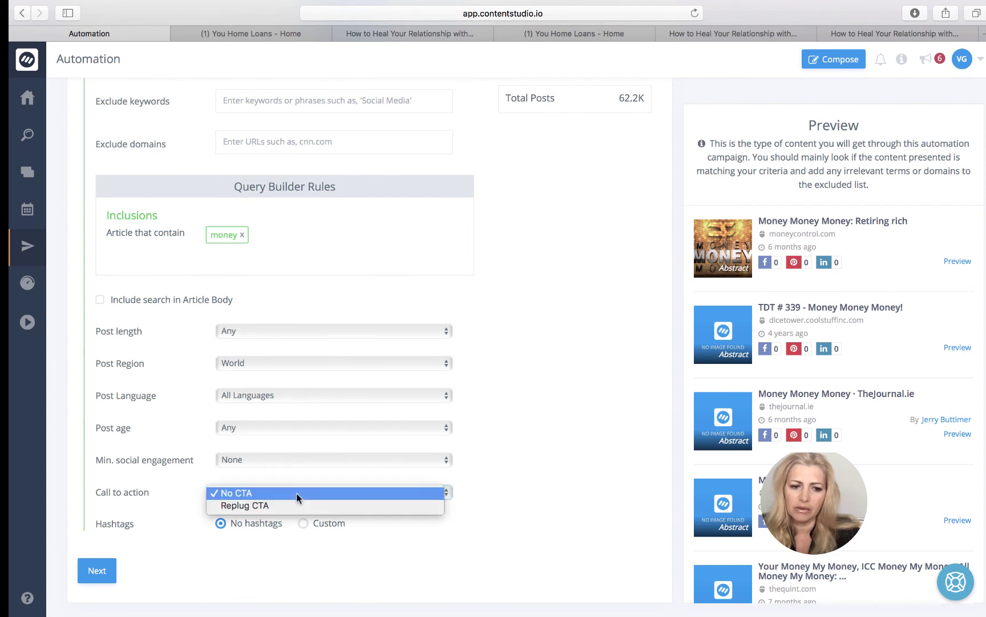
{"action": "left_click", "coordinate": [298, 502]}
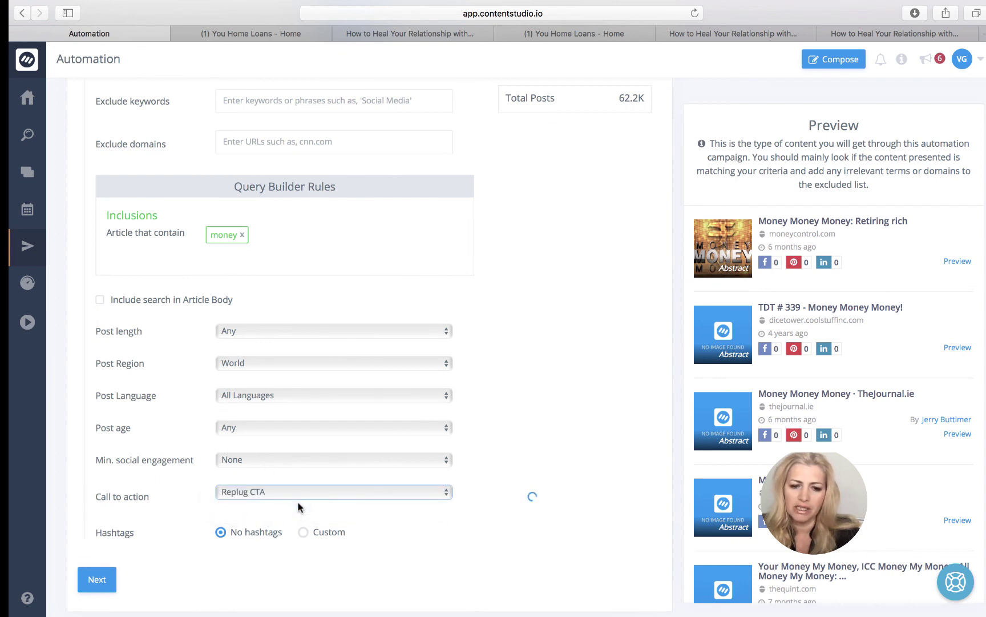
{"action": "scroll", "coordinate": [586, 275], "scroll_direction": "up", "scroll_amount": 2}
{"action": "scroll", "coordinate": [585, 275], "scroll_direction": "up", "scroll_amount": 2}
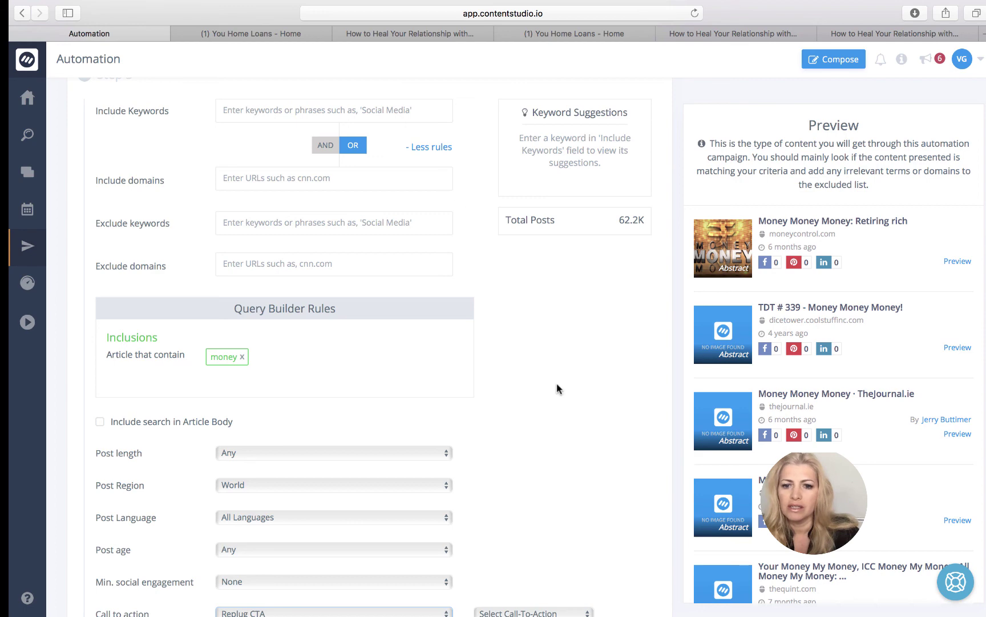
{"action": "scroll", "coordinate": [557, 392], "scroll_direction": "down", "scroll_amount": 3}
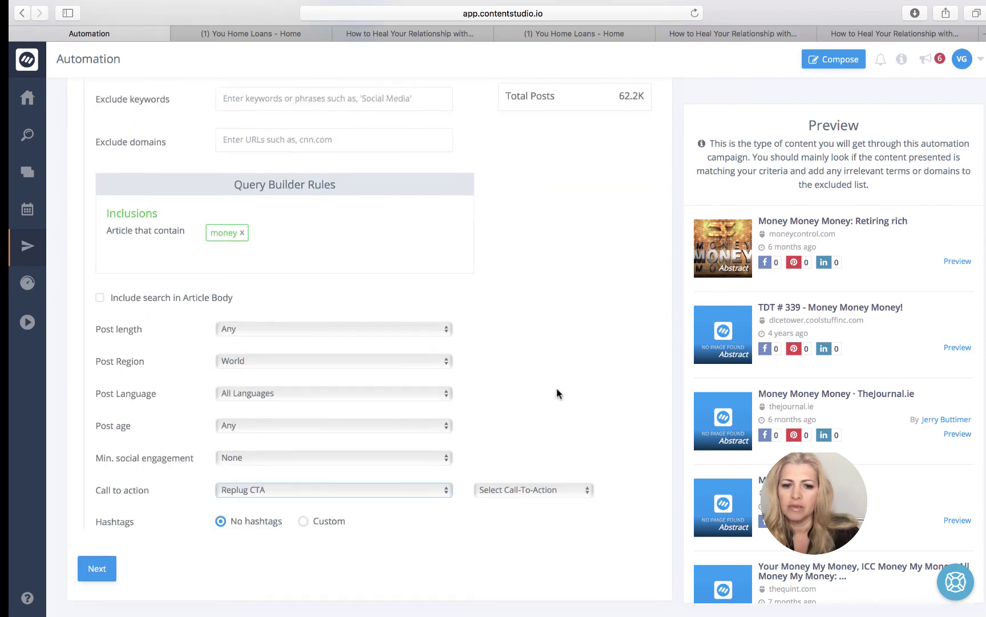
{"action": "left_click", "coordinate": [97, 571]}
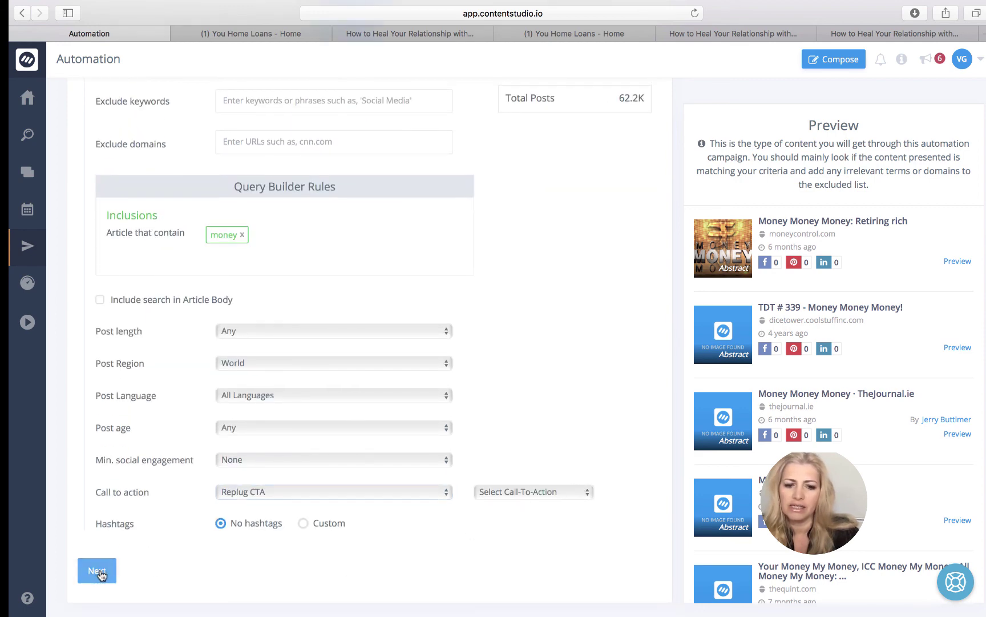
{"action": "left_click", "coordinate": [511, 490]}
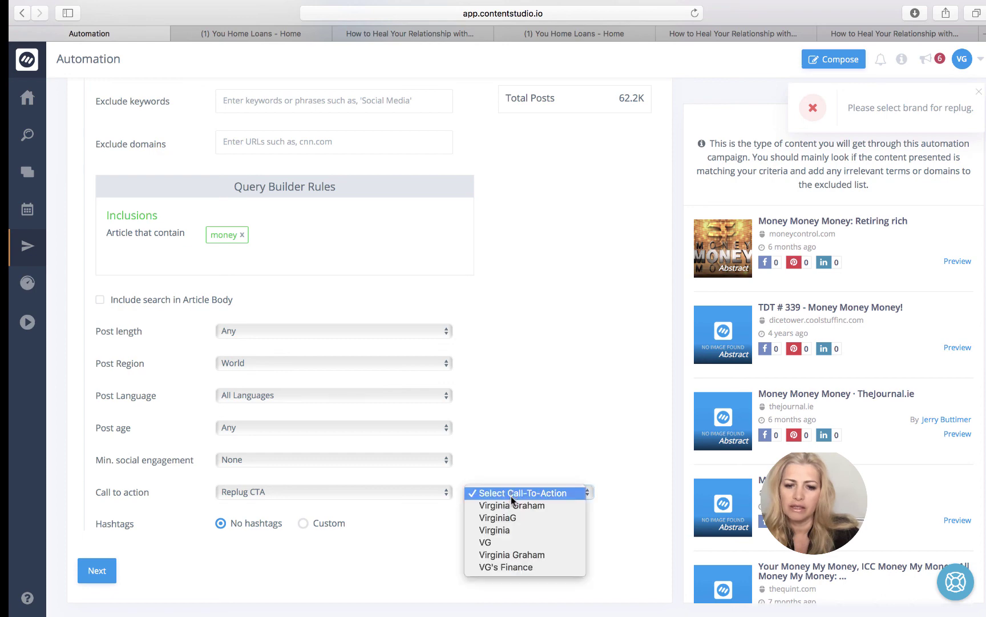
{"action": "left_click", "coordinate": [514, 503]}
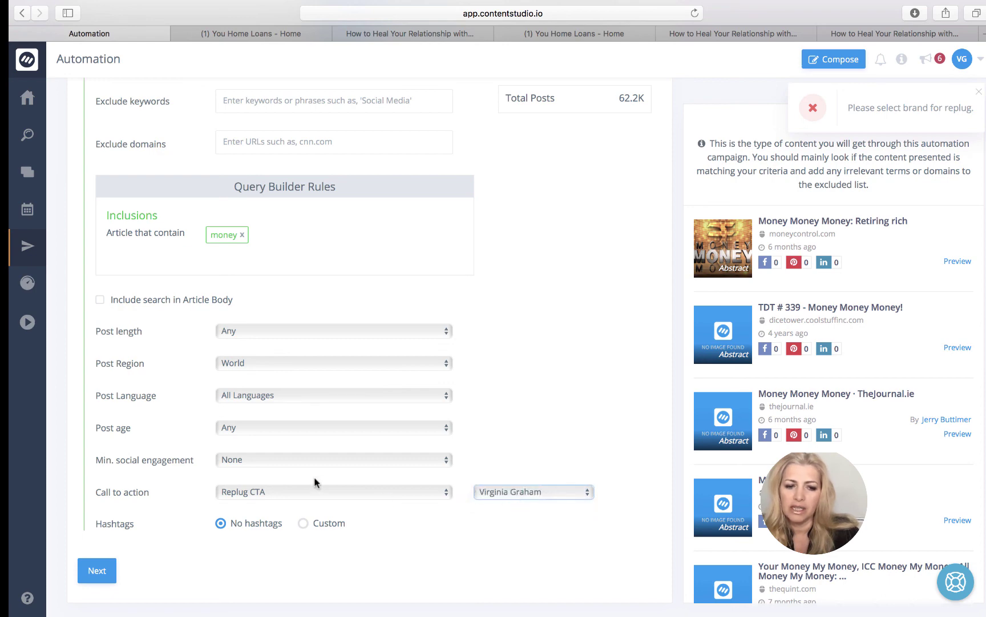
{"action": "scroll", "coordinate": [529, 197], "scroll_direction": "up", "scroll_amount": 5}
{"action": "scroll", "coordinate": [529, 194], "scroll_direction": "up", "scroll_amount": 3}
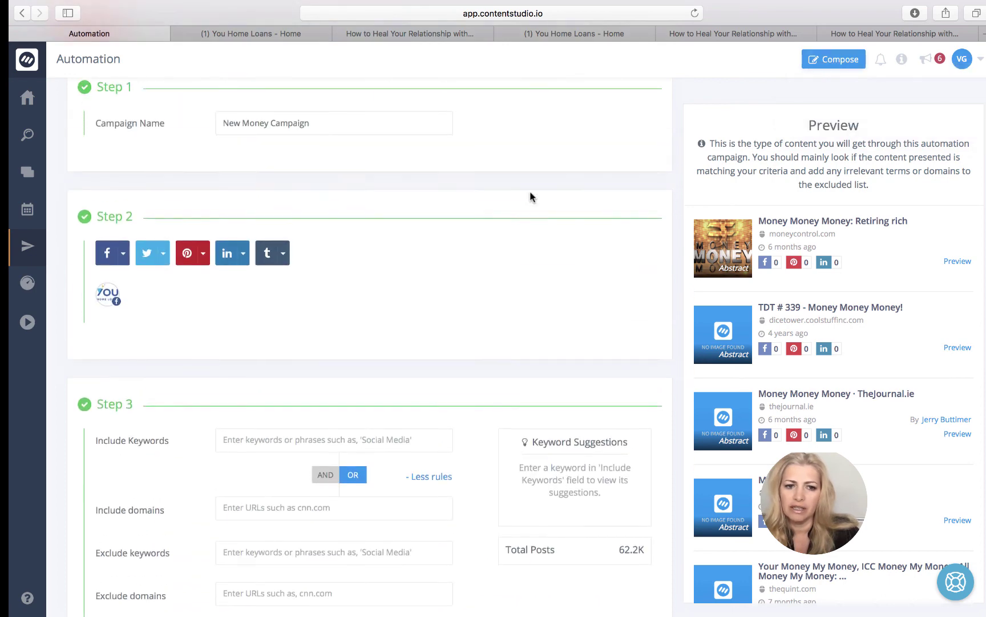
{"action": "scroll", "coordinate": [529, 194], "scroll_direction": "down", "scroll_amount": 7}
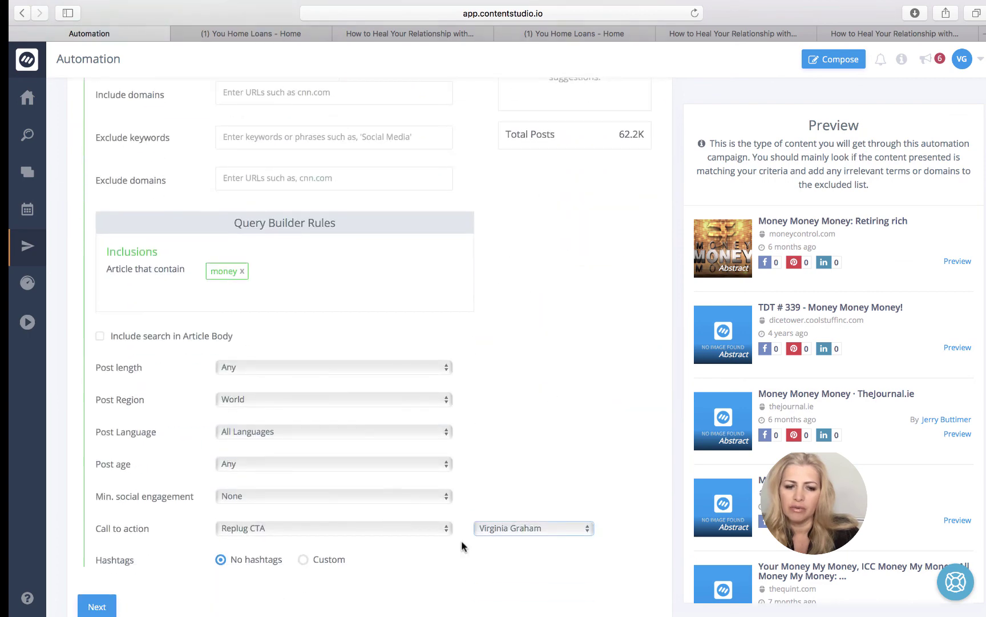
{"action": "scroll", "coordinate": [456, 540], "scroll_direction": "down", "scroll_amount": 2}
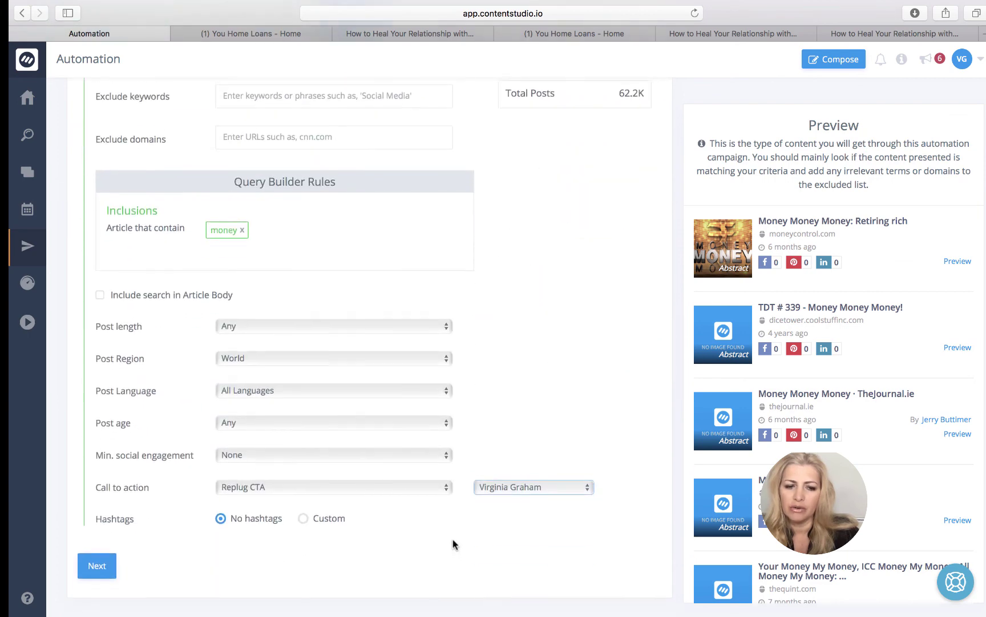
- Set the campaign to repeat every 1 week
{"action": "left_click", "coordinate": [111, 573]}
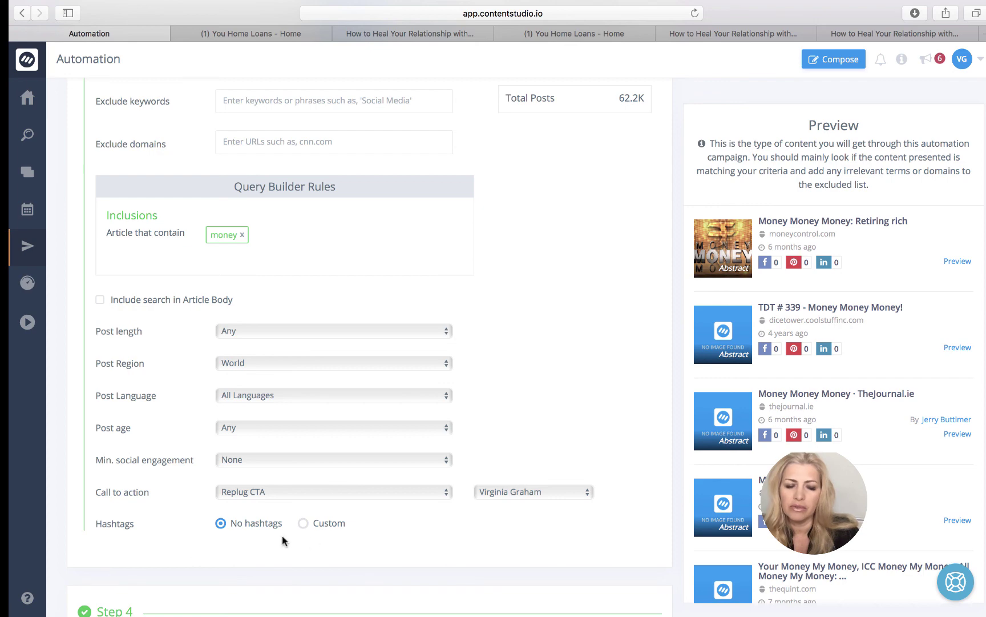
{"action": "scroll", "coordinate": [313, 539], "scroll_direction": "down", "scroll_amount": 10}
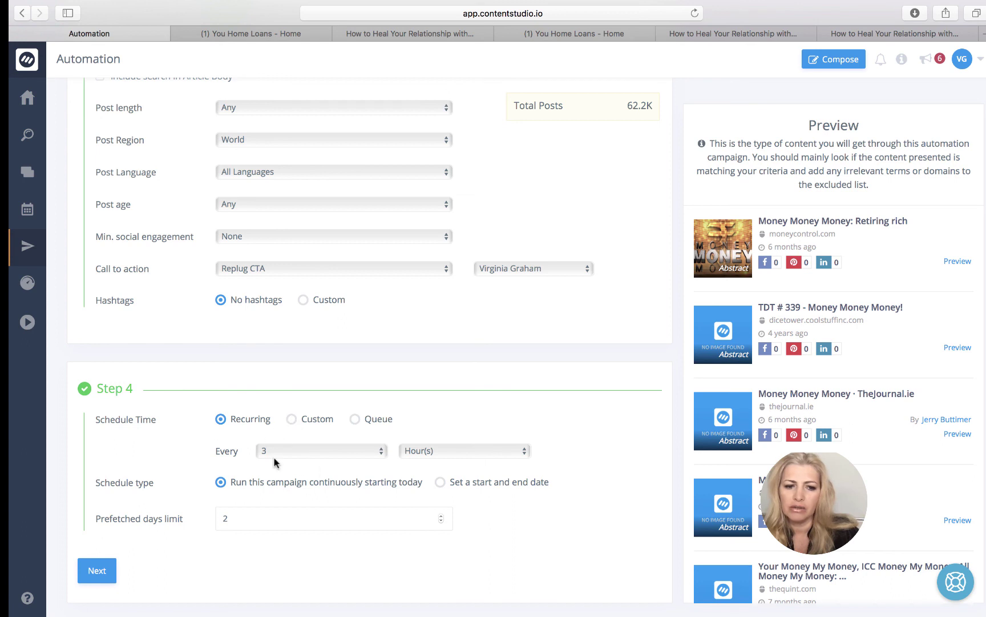
{"action": "left_click", "coordinate": [412, 457]}
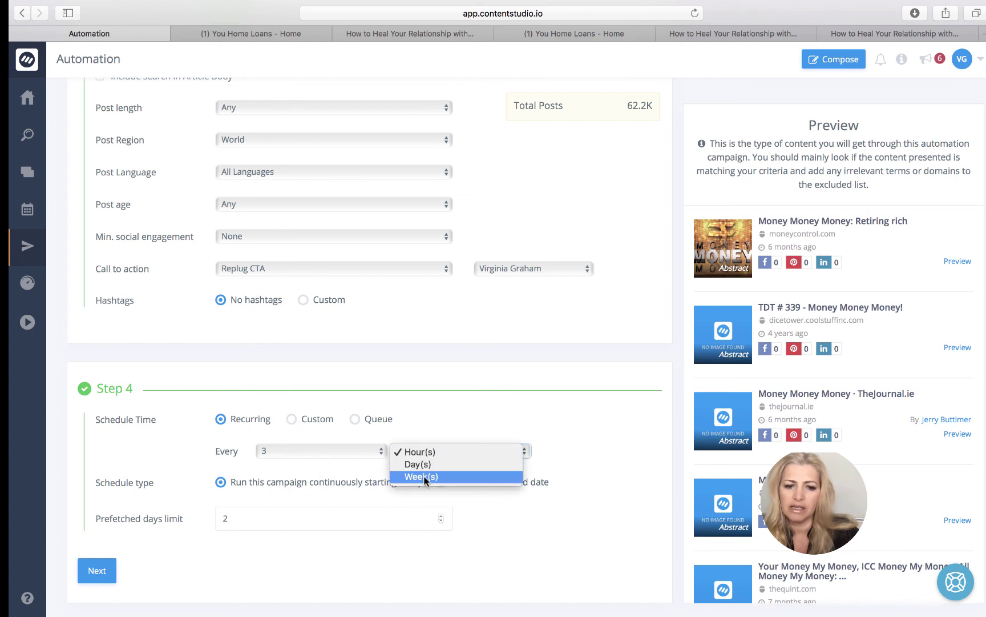
{"action": "left_click", "coordinate": [423, 475]}
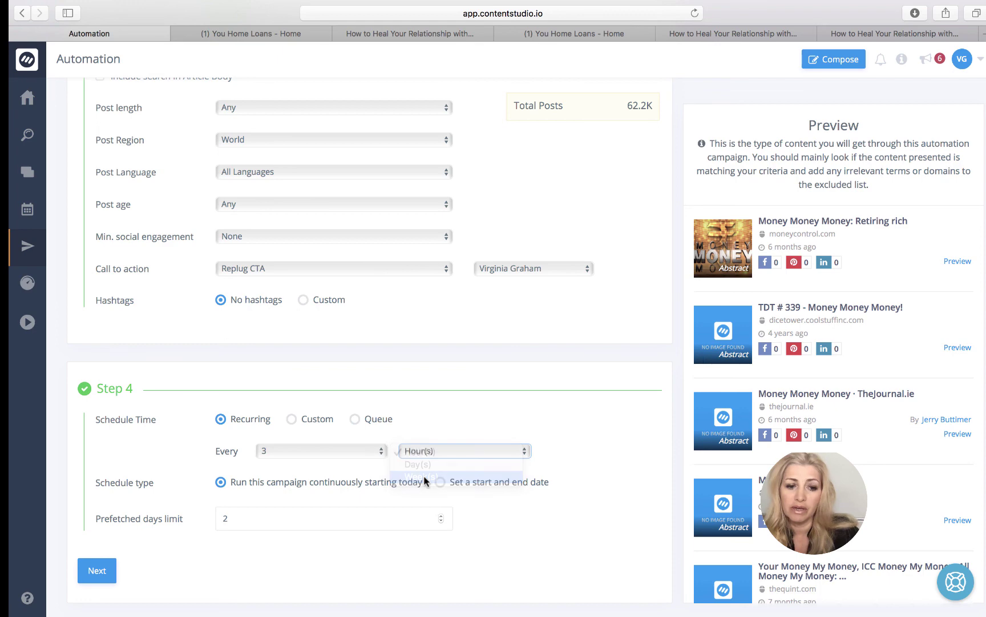
- Require content review before publishing and save the New Money Campaign
{"action": "left_click", "coordinate": [97, 572]}
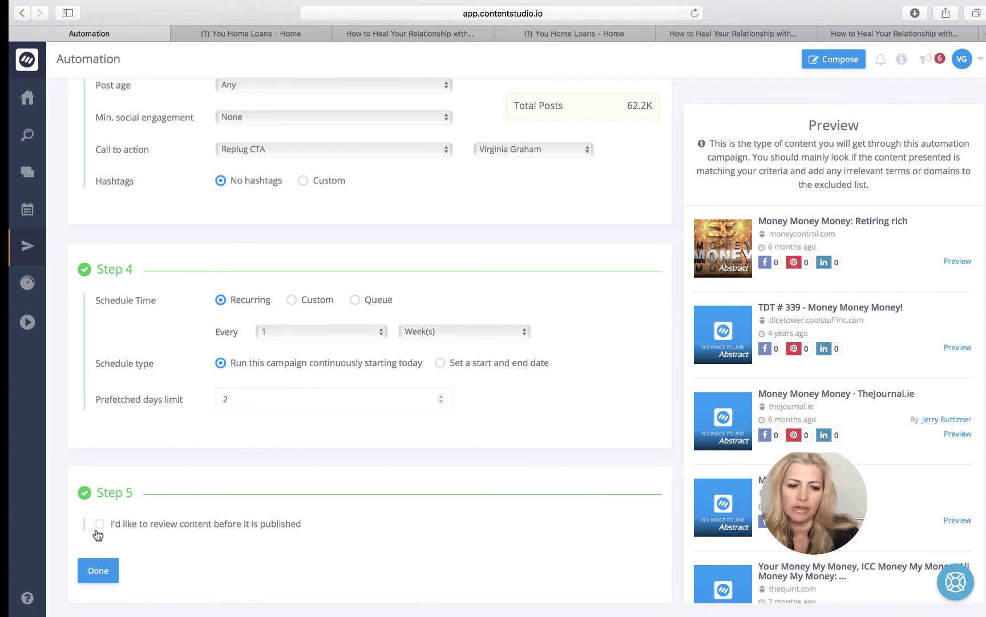
{"action": "left_click", "coordinate": [99, 525]}
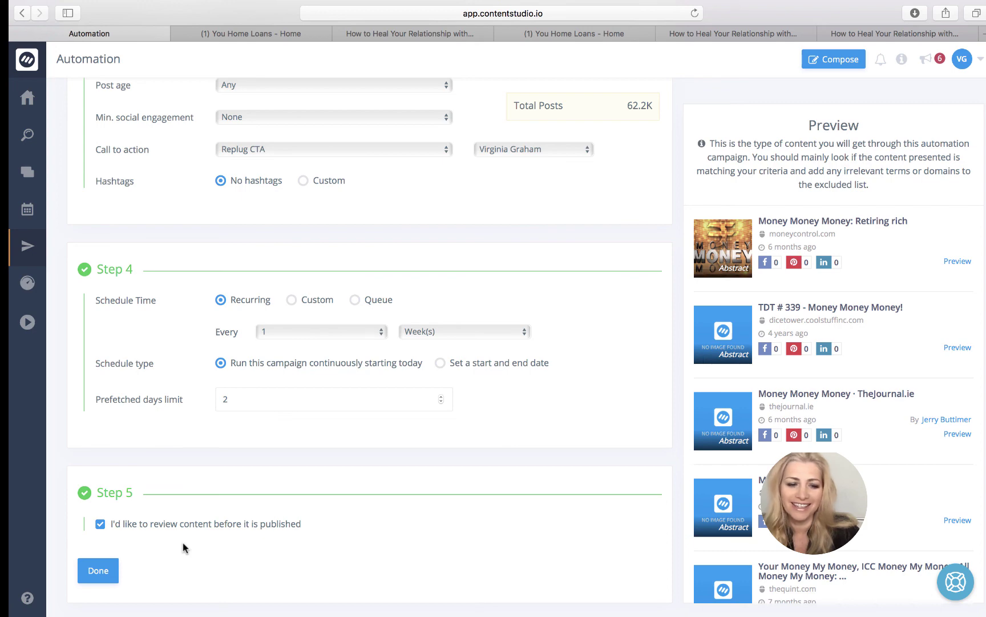
{"action": "left_click", "coordinate": [99, 571]}
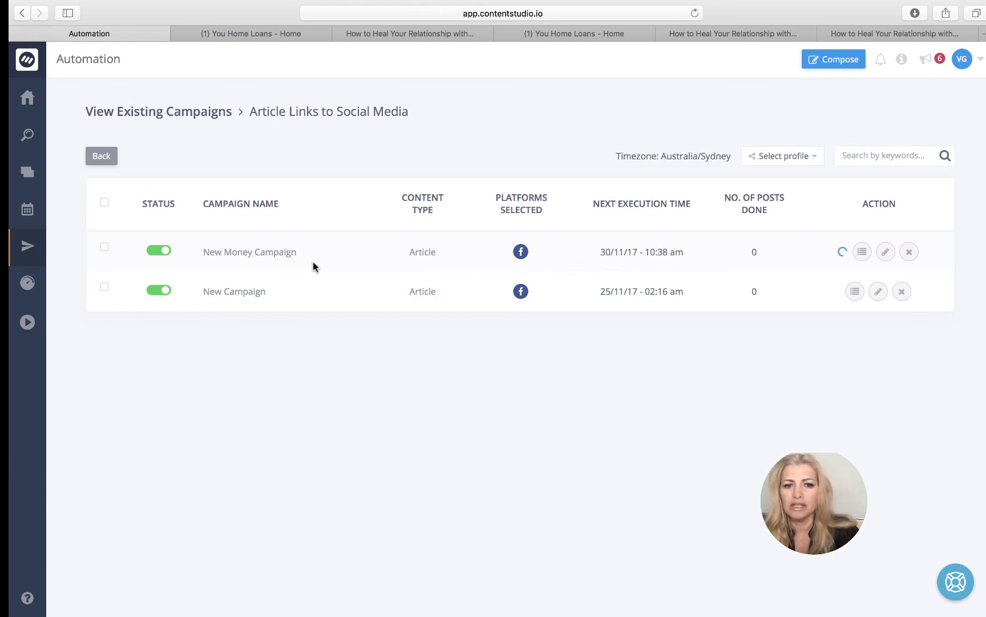
- Browse the Planner's List View, including the campaign's 'Gold Isn't Money' post at 10:38 AM
{"action": "left_click", "coordinate": [24, 210]}
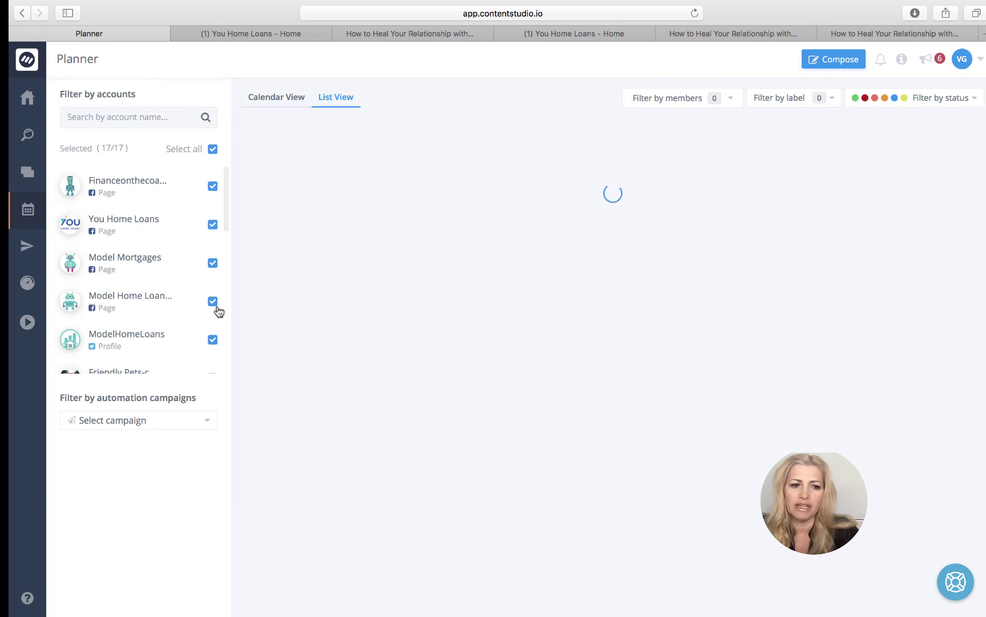
{"action": "scroll", "coordinate": [218, 312], "scroll_direction": "down", "scroll_amount": 2}
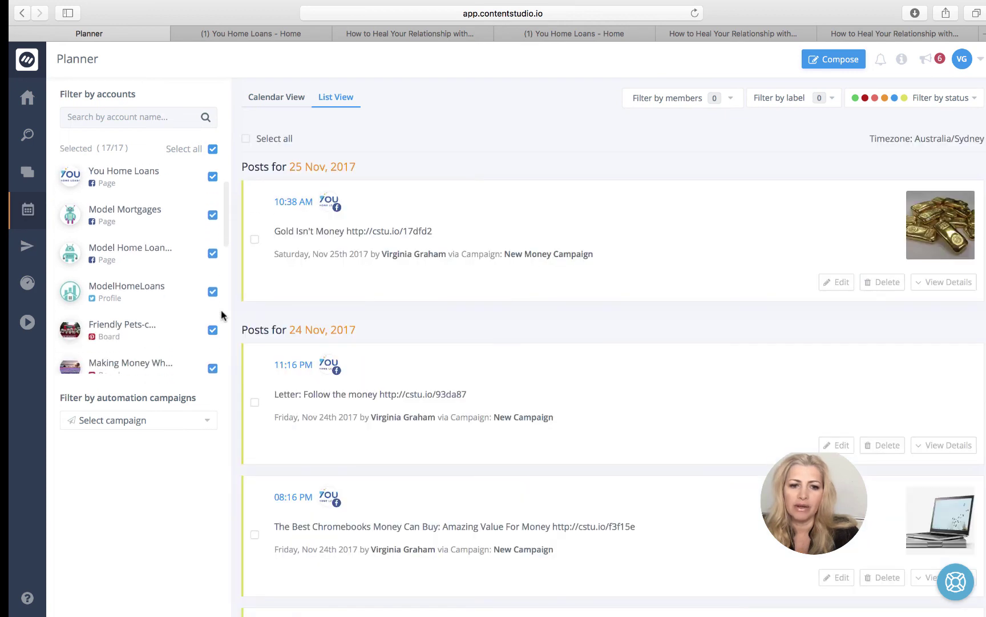
{"action": "scroll", "coordinate": [432, 371], "scroll_direction": "down", "scroll_amount": 2}
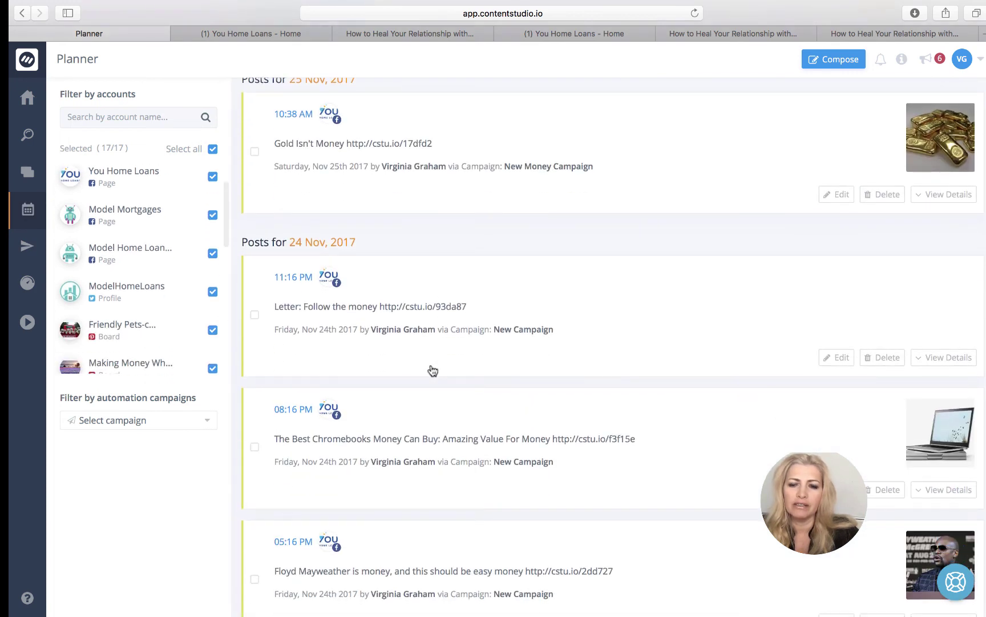
{"action": "scroll", "coordinate": [432, 371], "scroll_direction": "down", "scroll_amount": 14}
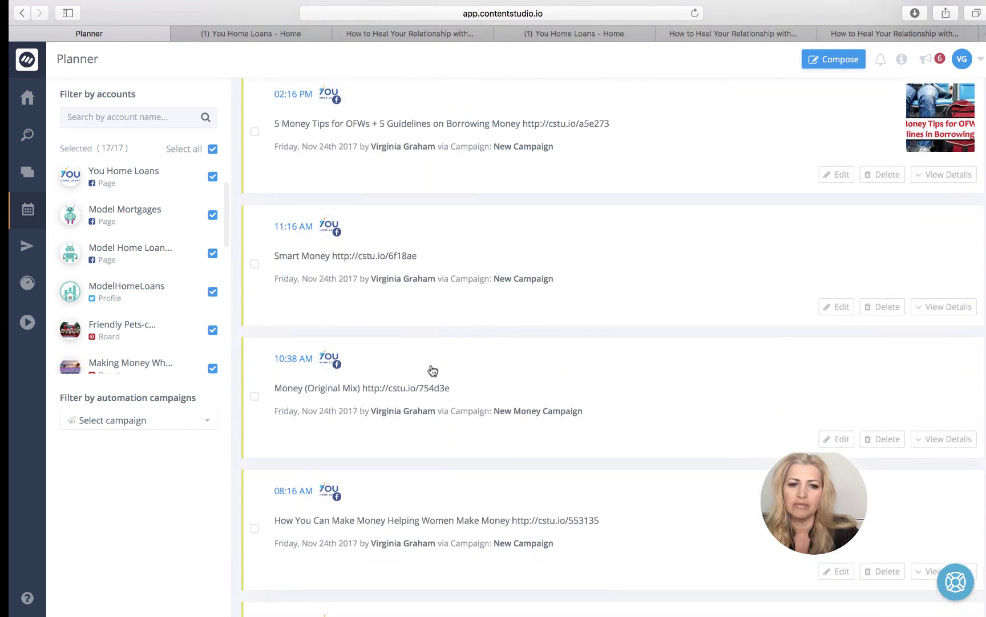
{"action": "scroll", "coordinate": [433, 371], "scroll_direction": "down", "scroll_amount": 6}
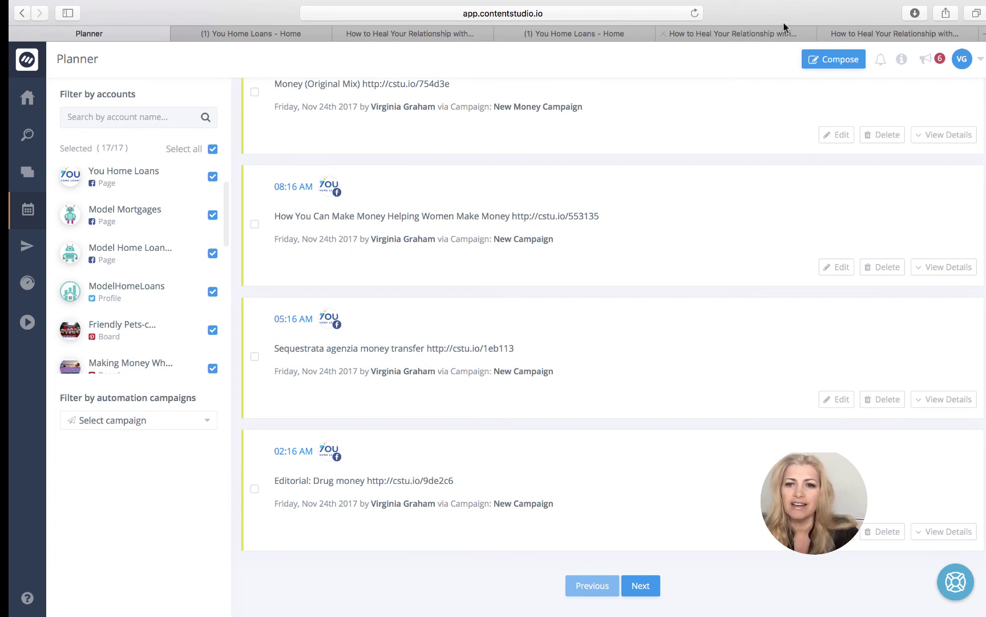
{"action": "mouse_move", "coordinate": [759, 5]}
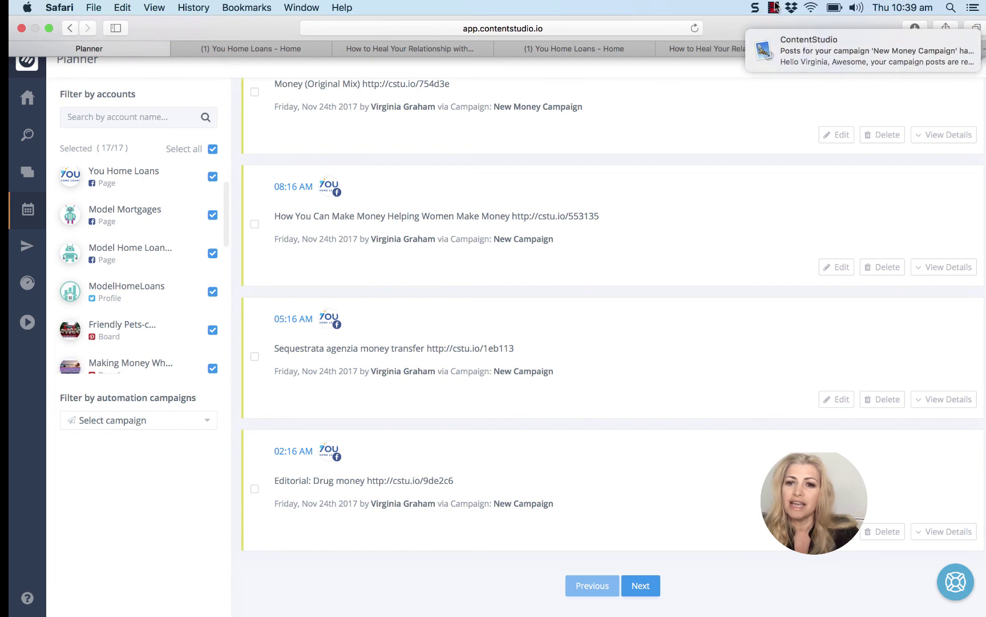